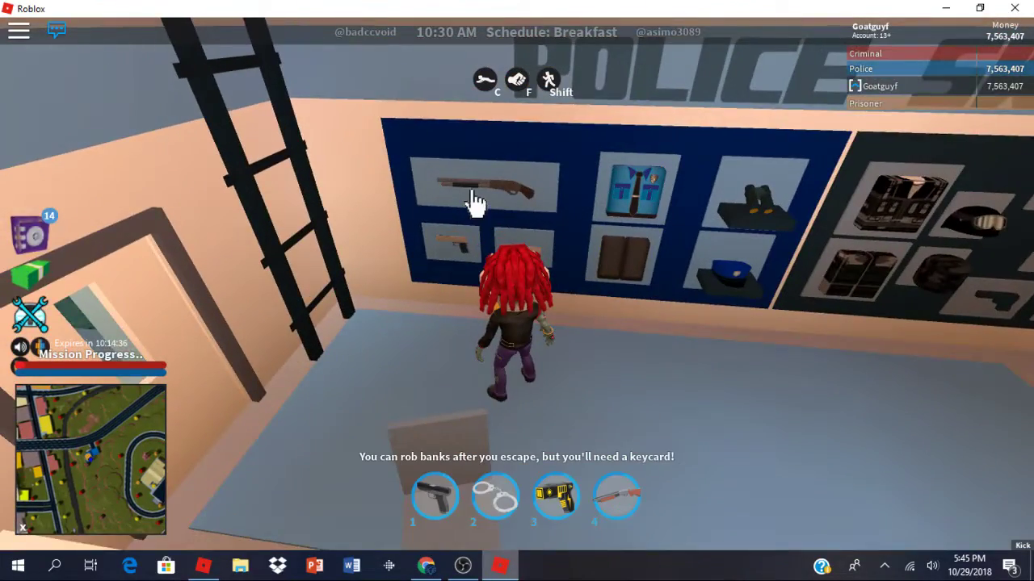
Step: Climb the ladder from the police room to the roof and board the helicopter
key(Left)
key(w)
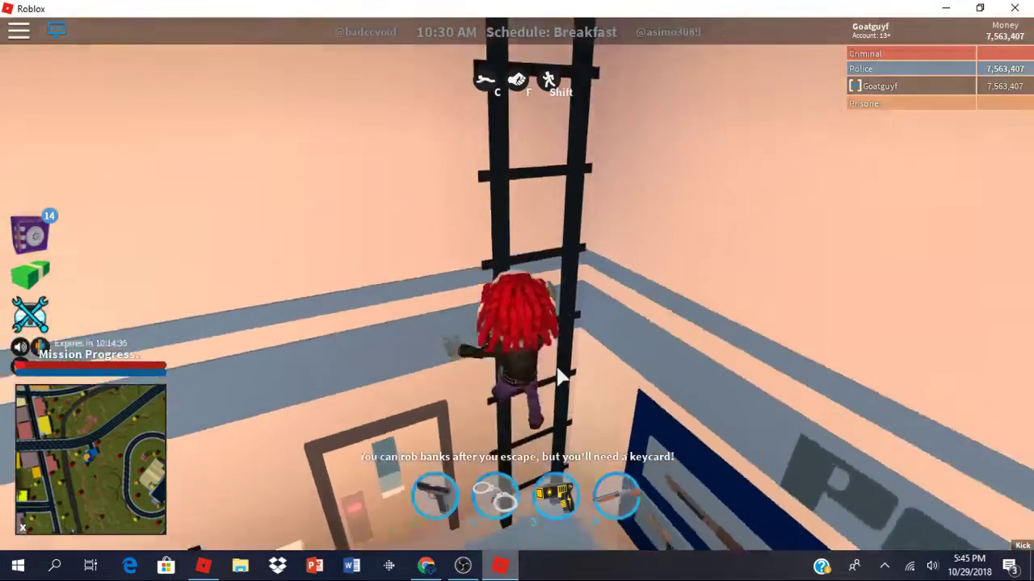
key(s)
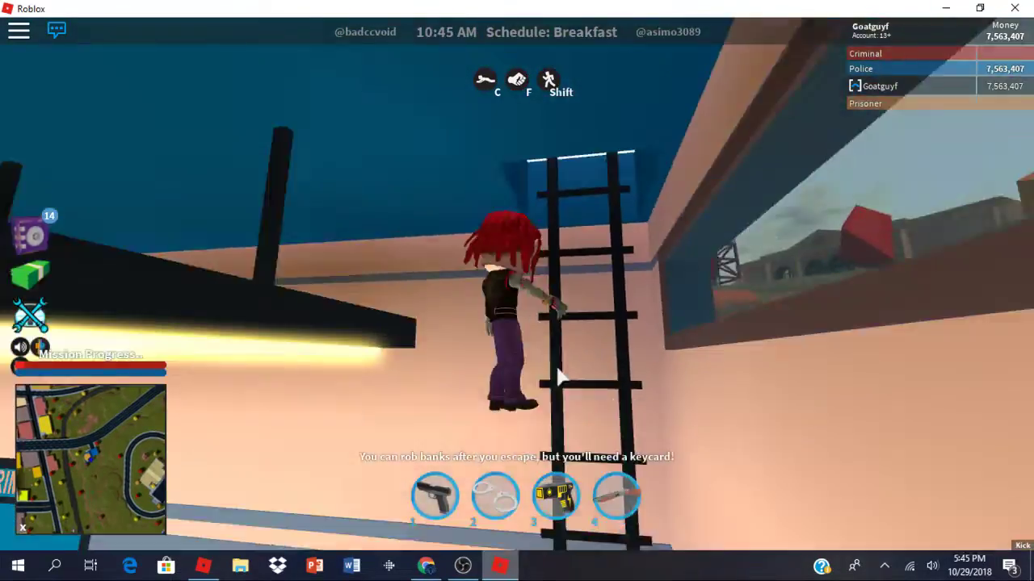
key(w)
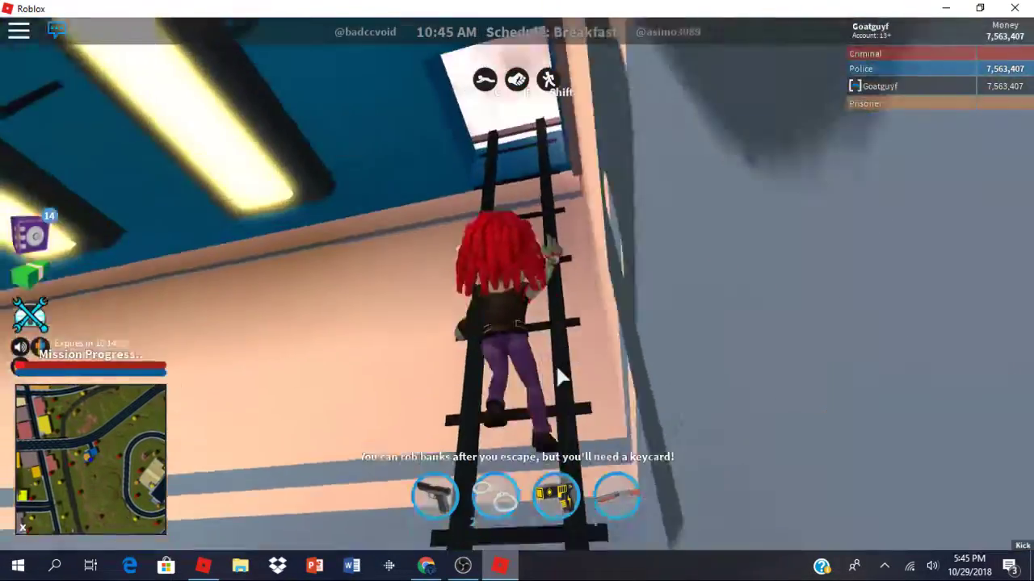
key(w)
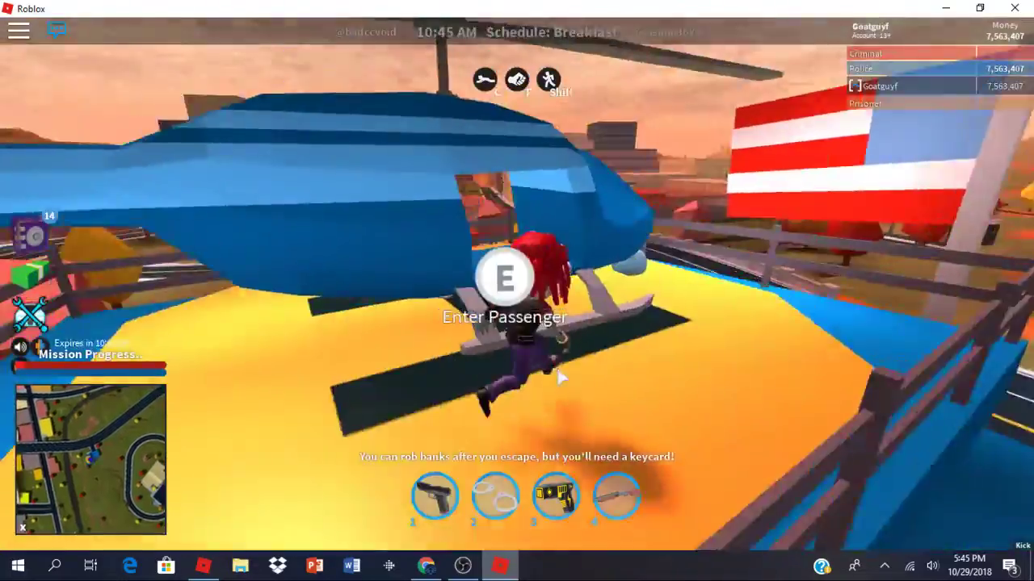
key(e)
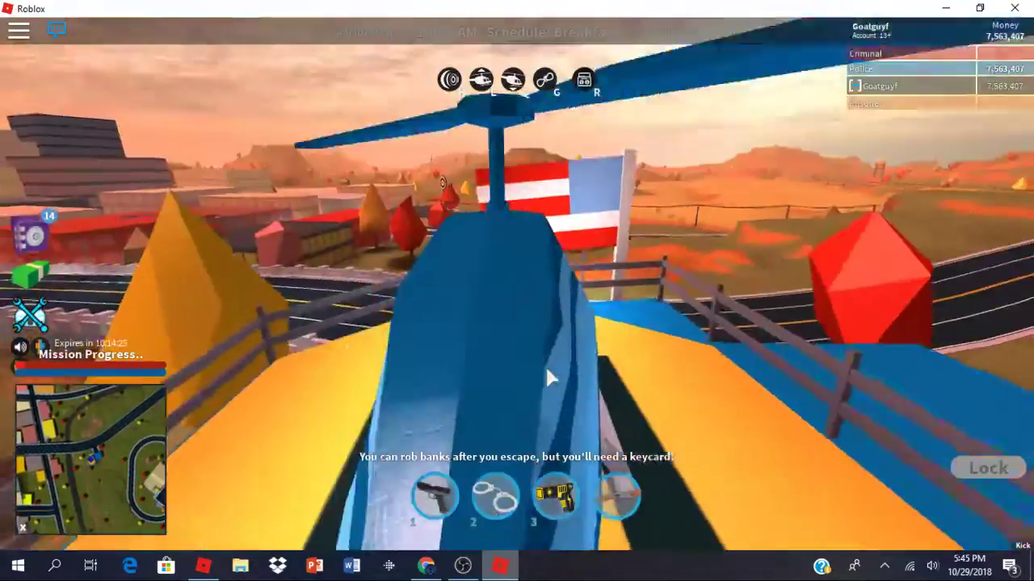
Step: Take off and fly over the city rooftops past the satellite dishes
key(w)
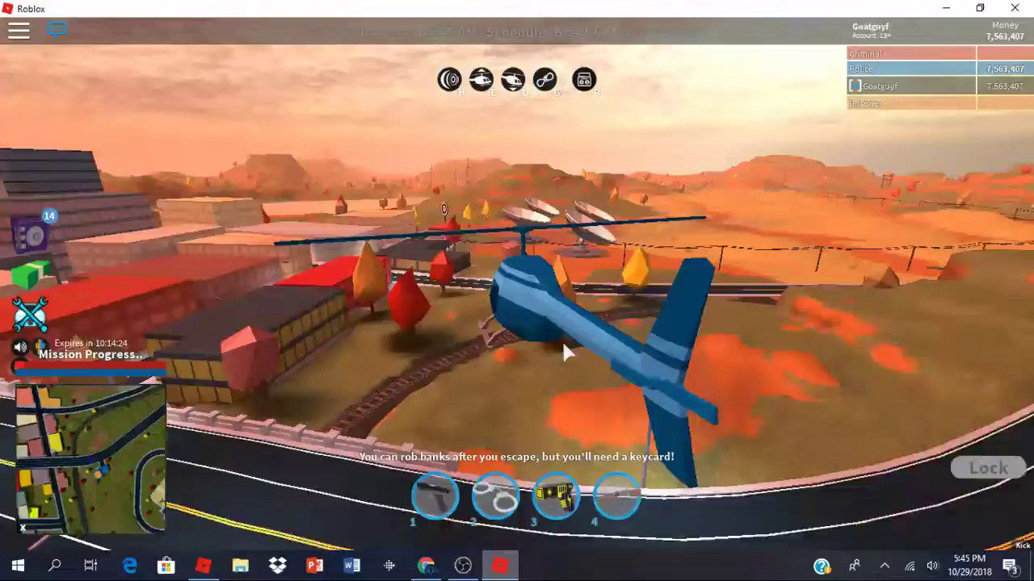
key(w)
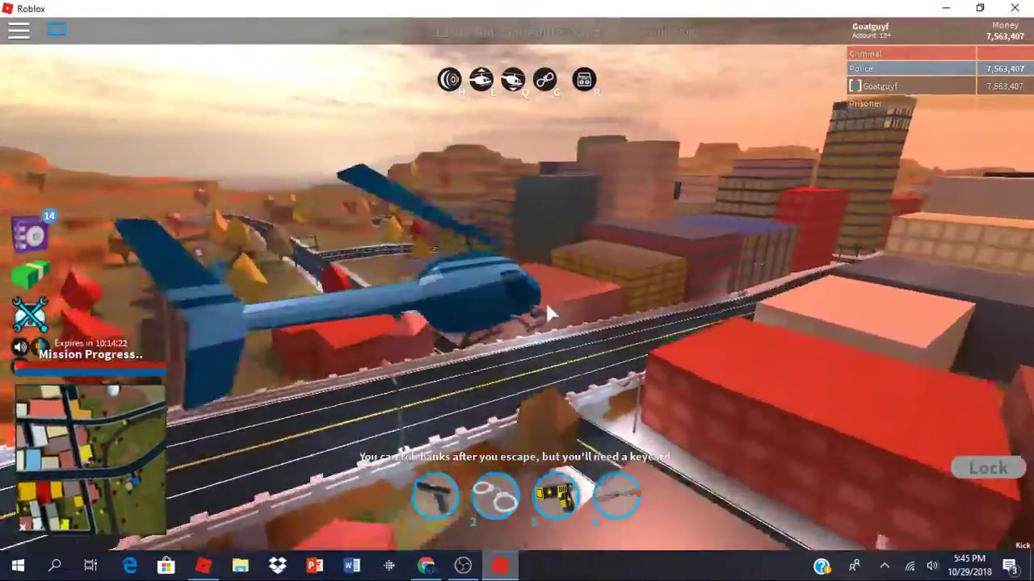
key(w)
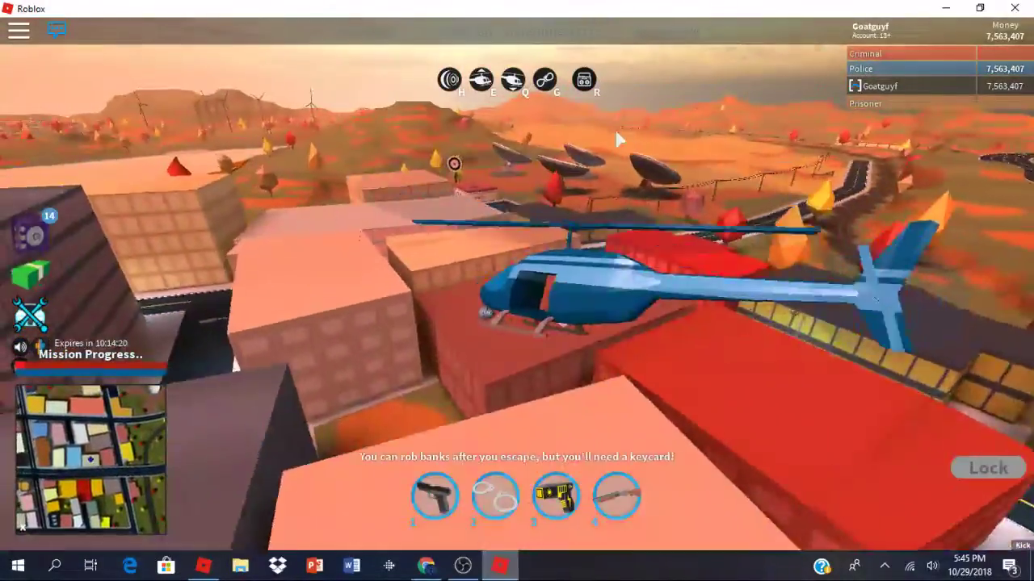
key(w)
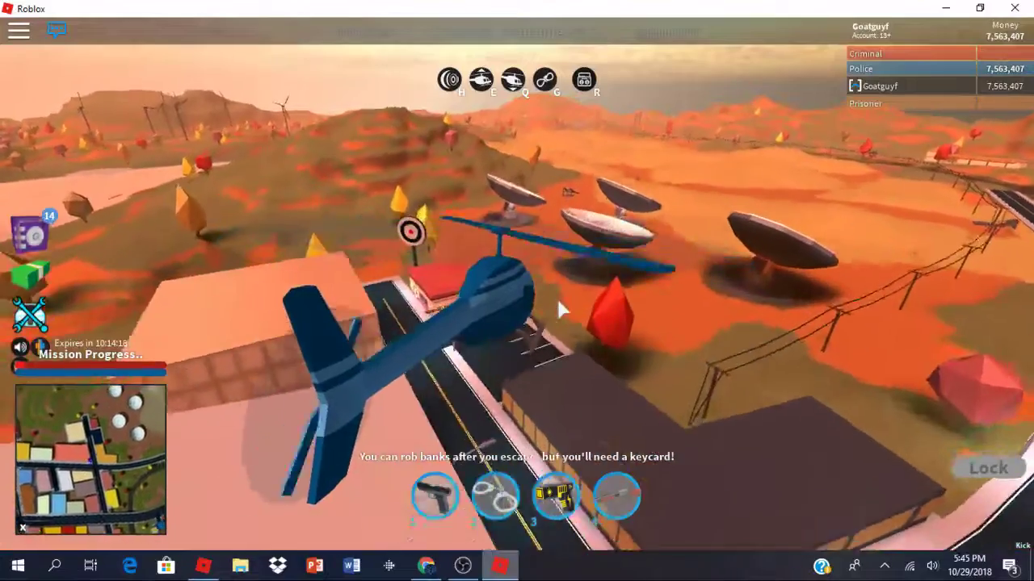
key(w)
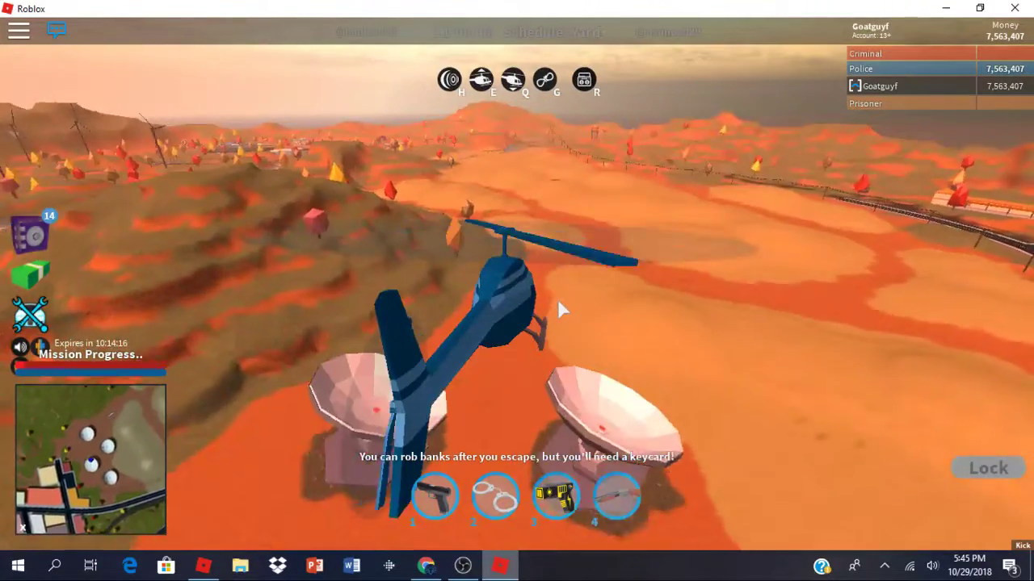
key(w)
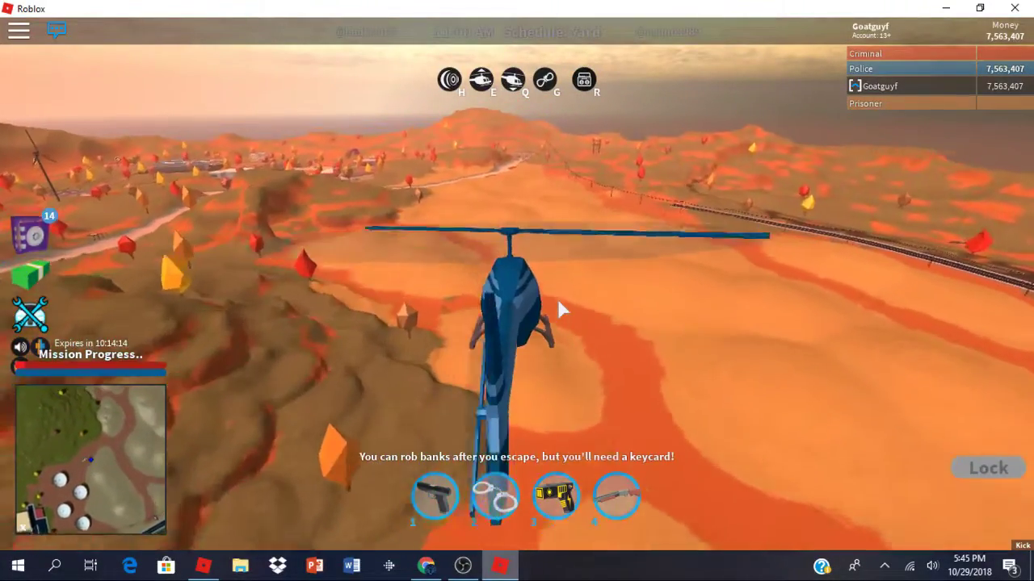
Step: Weave across the desert and fly over the road past the water tower
key(d)
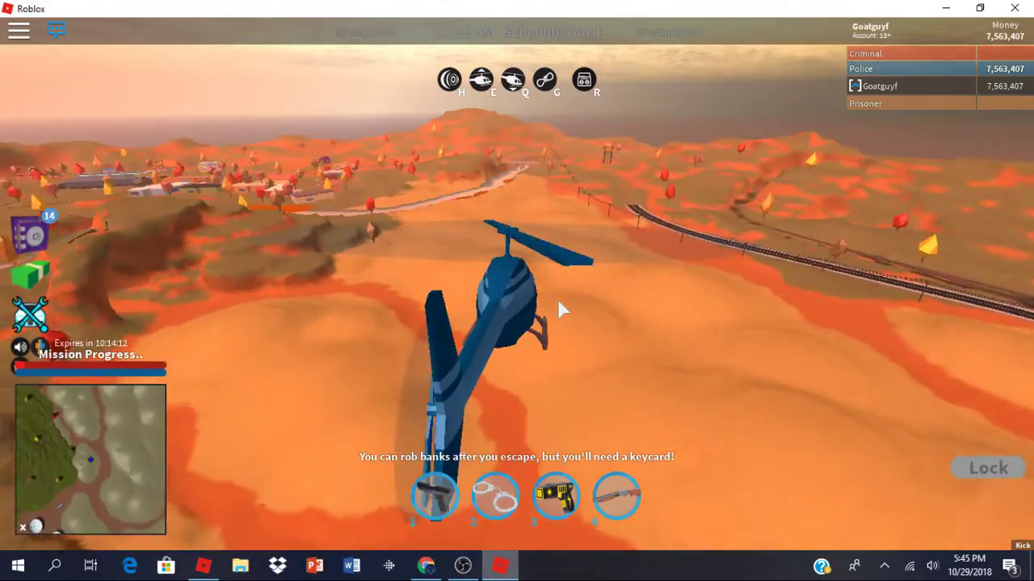
key(w)
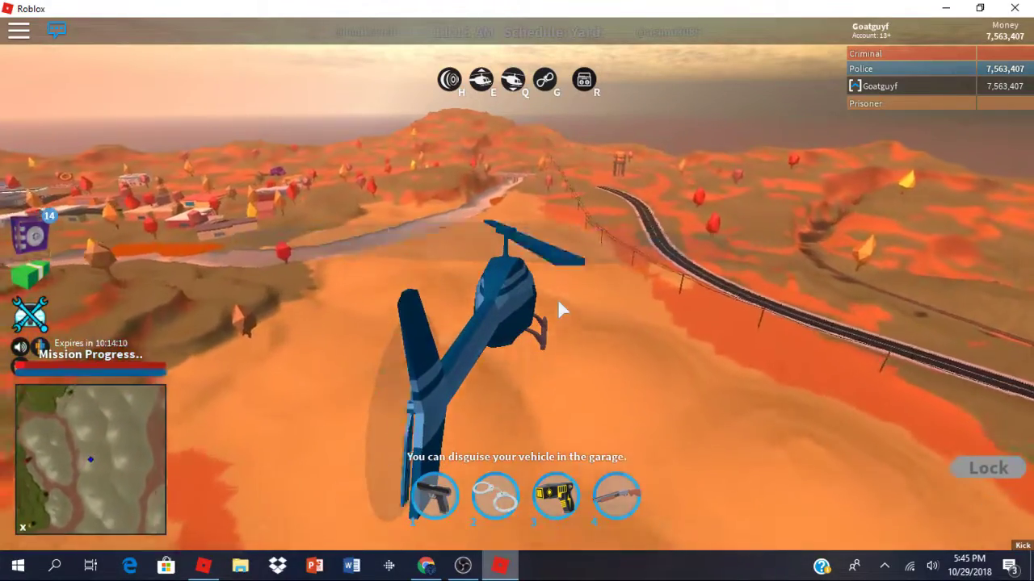
key(a)
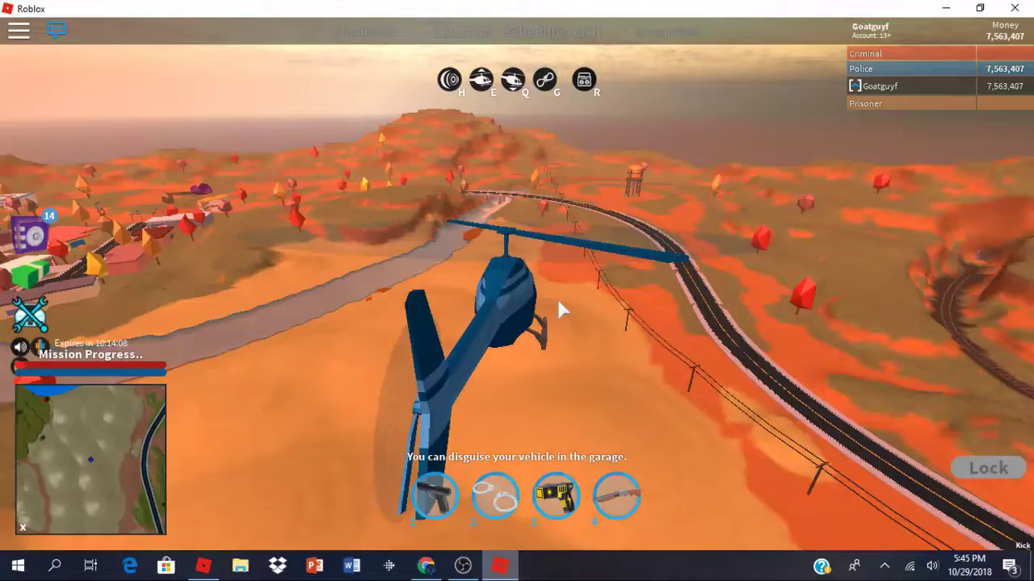
key(w)
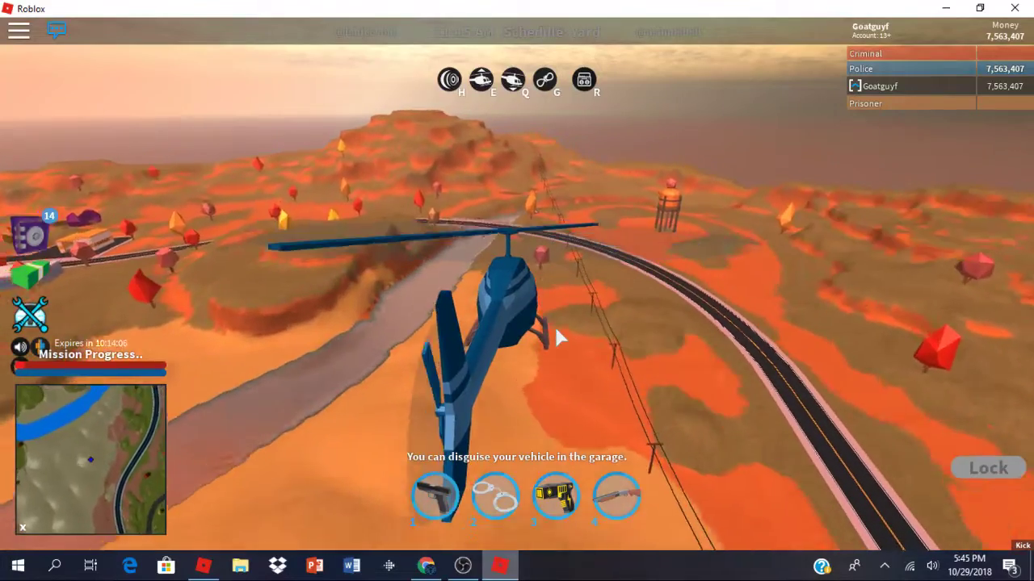
key(w)
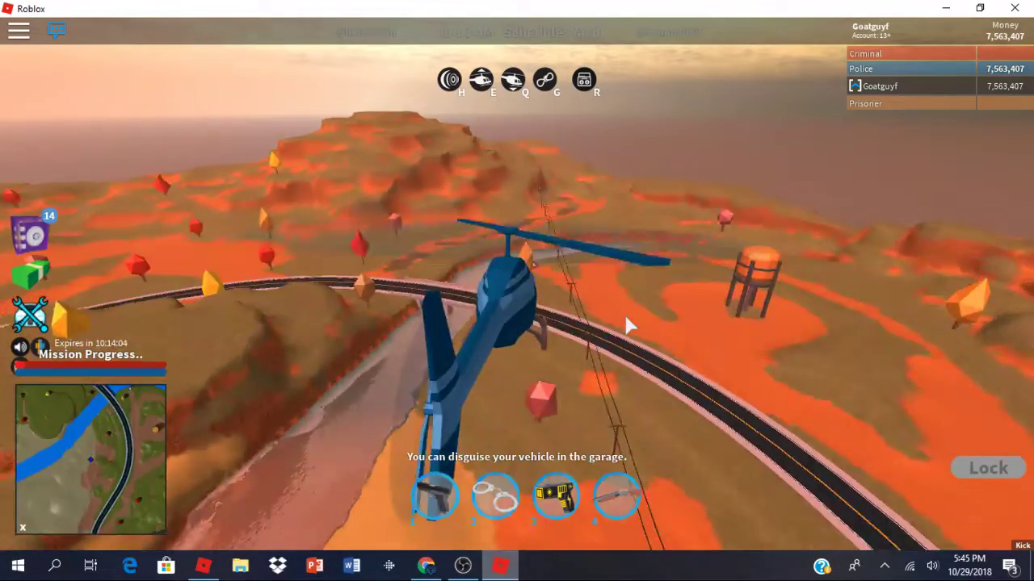
Step: Cross the lava canyon, dip into the crater, and climb out toward the tunnel
key(a)
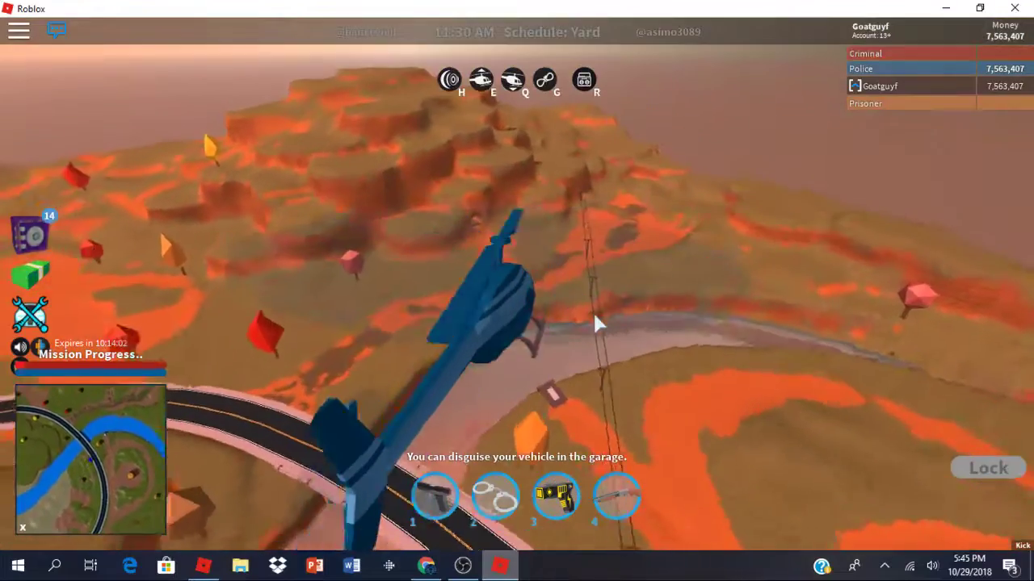
key(w)
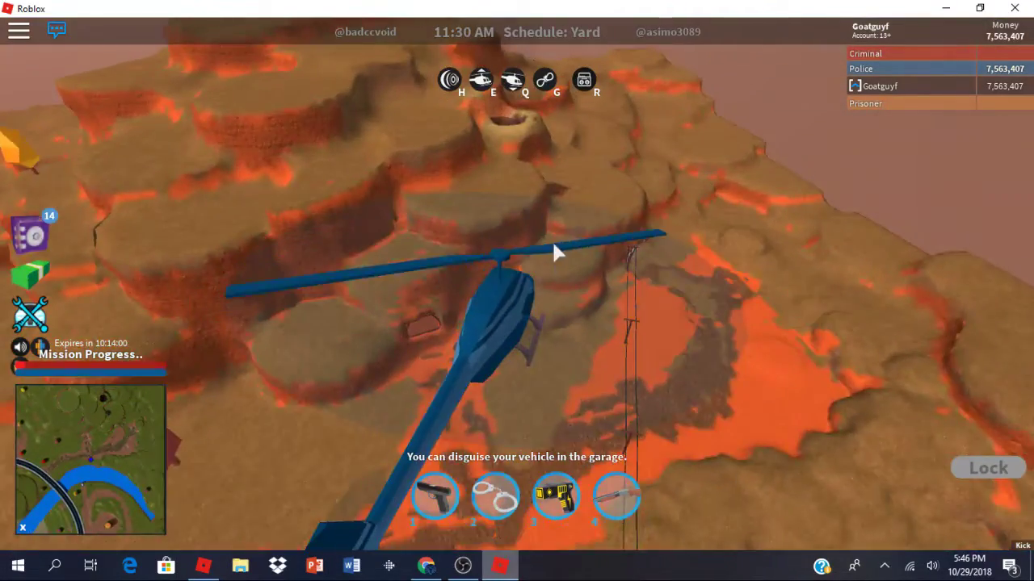
key(s)
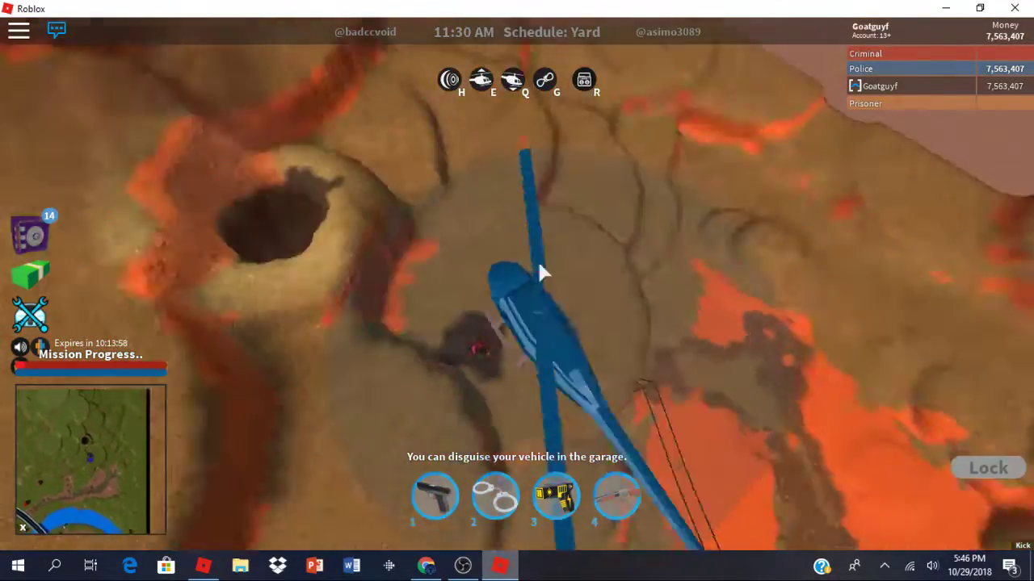
key(a)
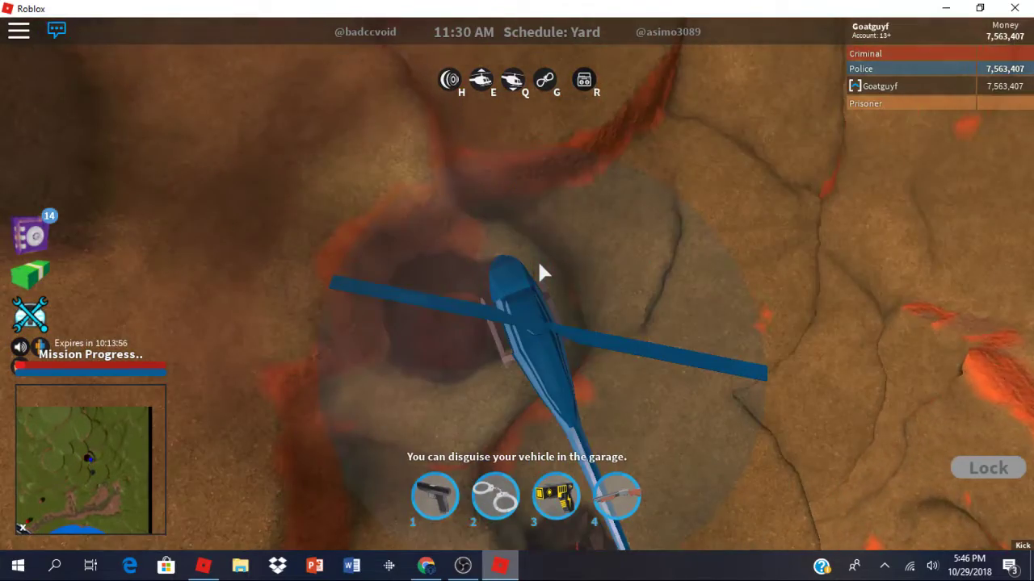
key(e)
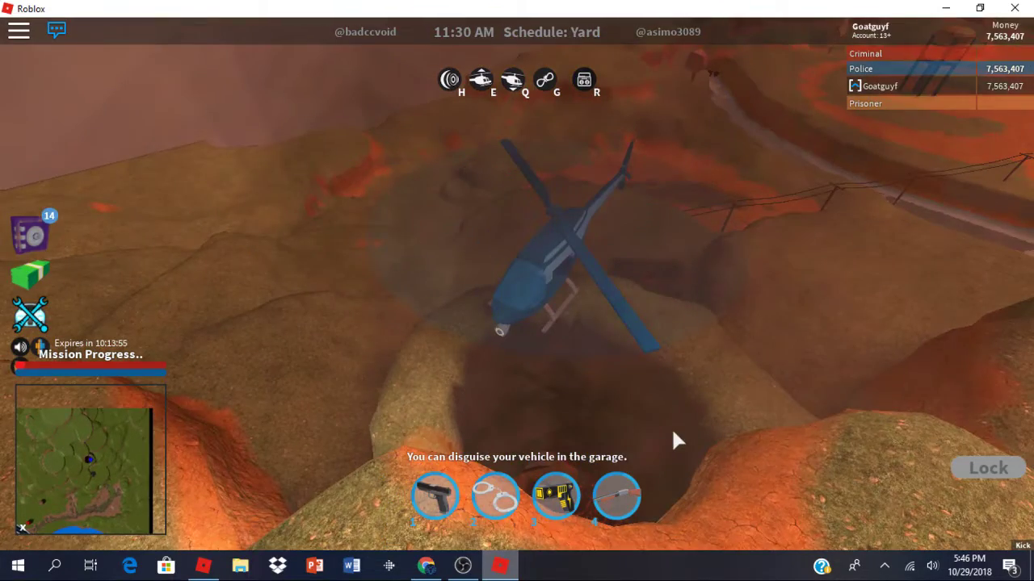
key(a)
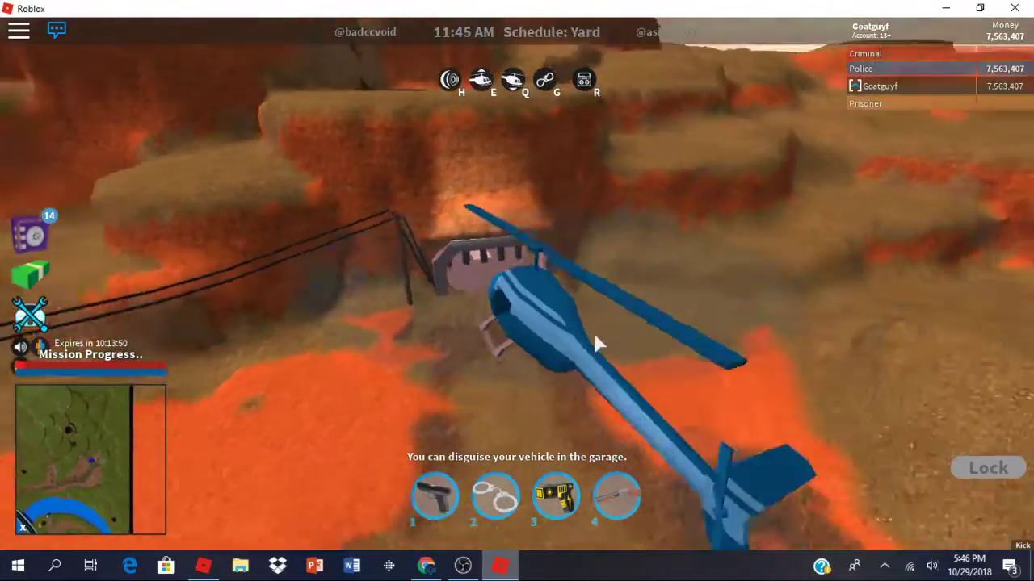
Step: Exit the helicopter and run through the tunnel into the lava-floored chamber
key(space)
key(w)
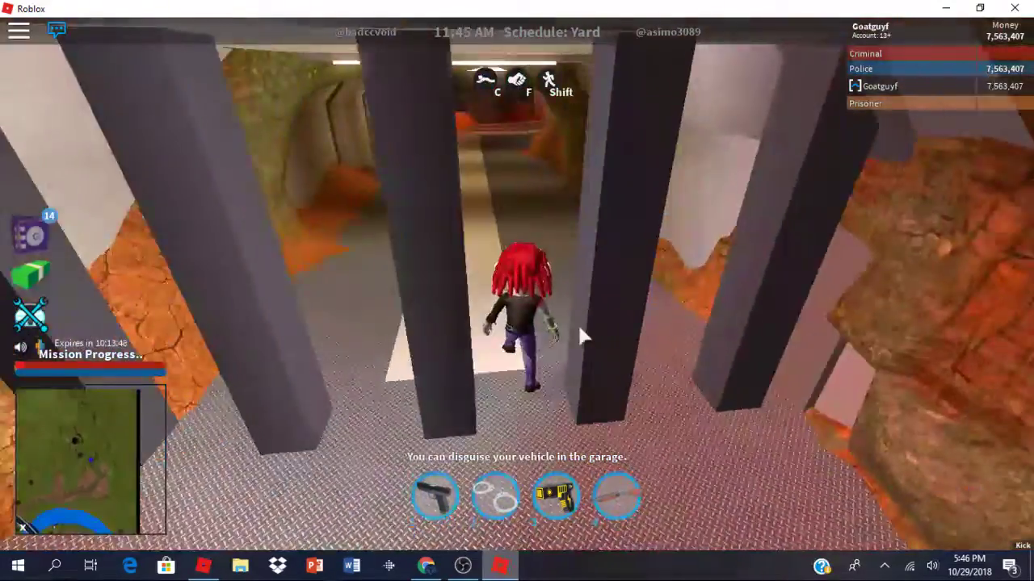
key(w)
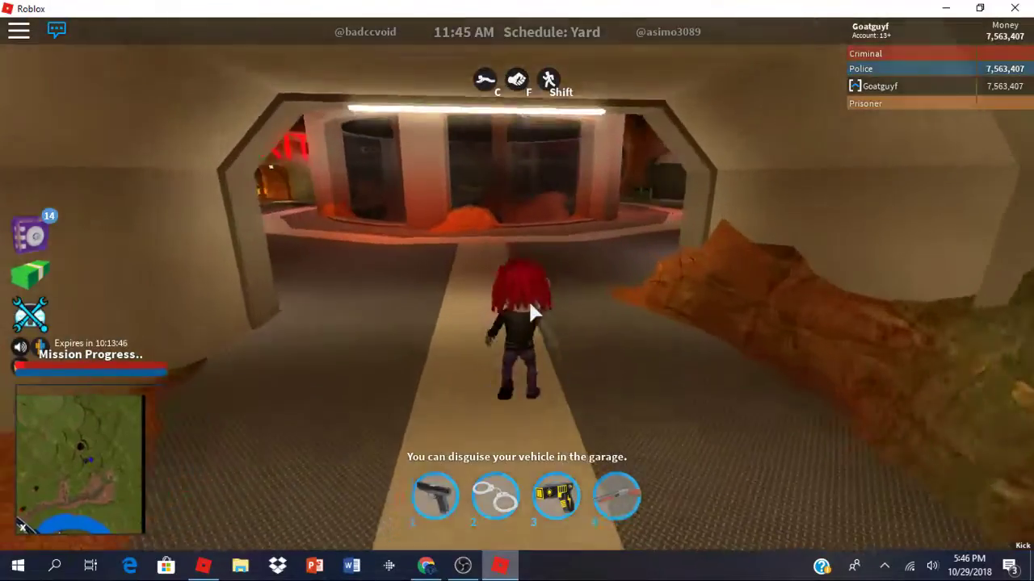
key(w)
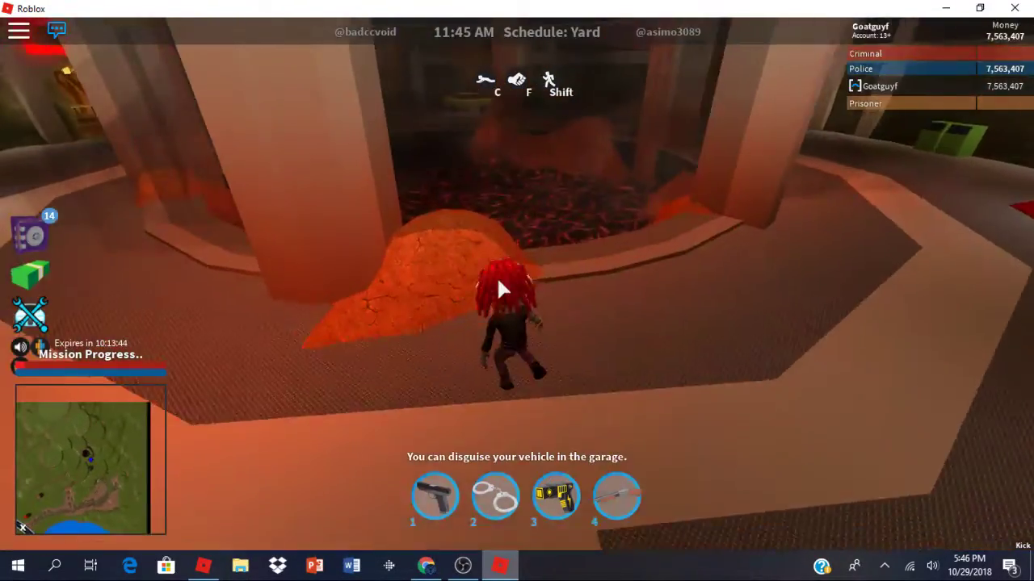
Step: Run back down the lit tunnel and across the lava field to the helicopter
key(a)
key(w)
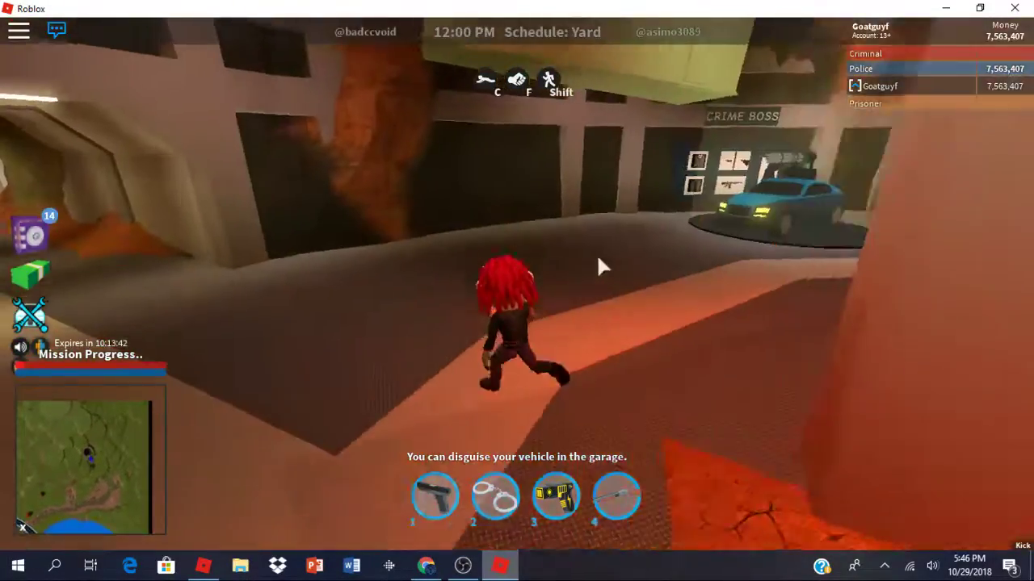
key(w)
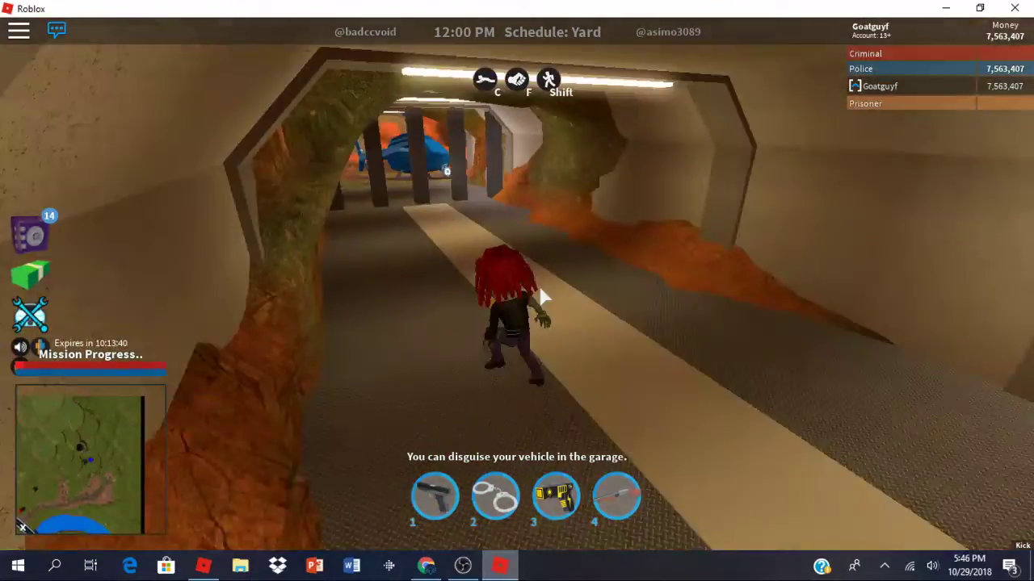
key(w)
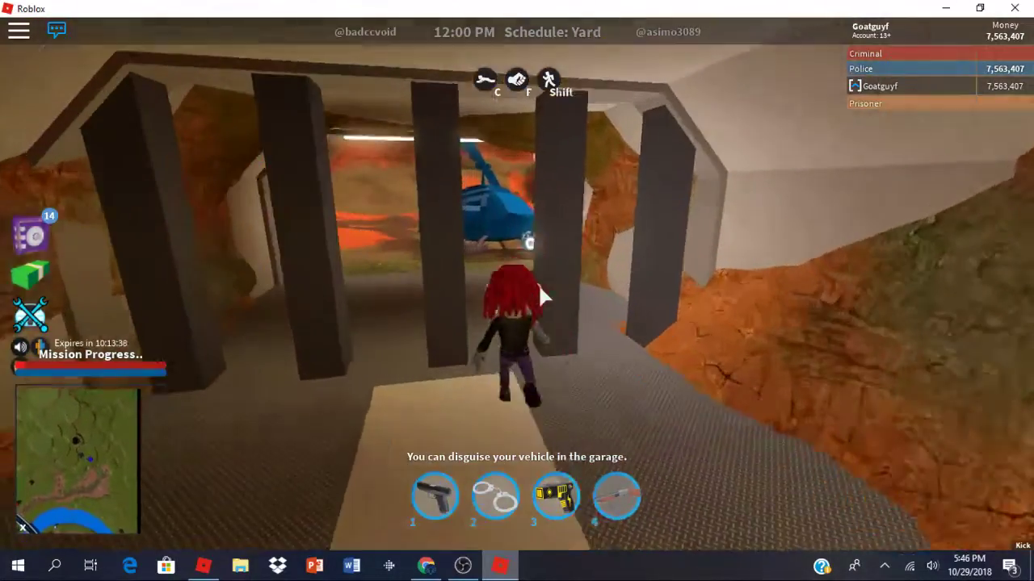
key(w)
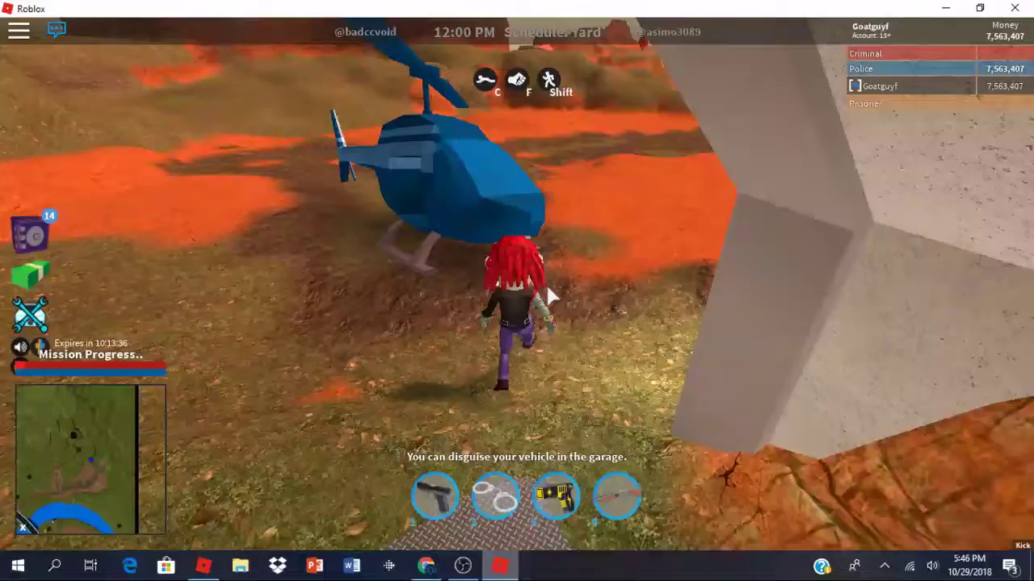
Step: Board the helicopter, lift off over the cliffs, and level it turning right
key(e)
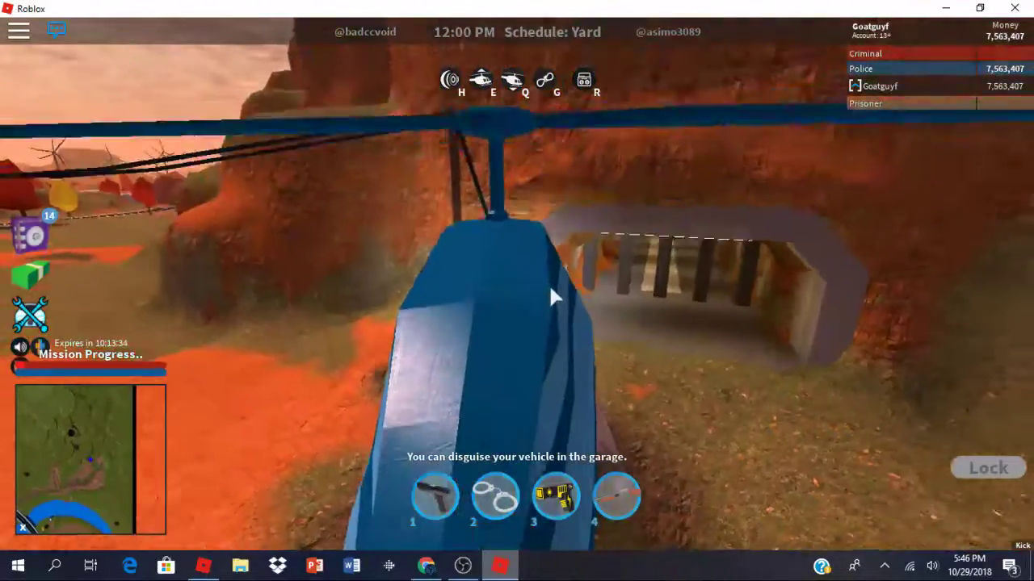
key(a)
key(w)
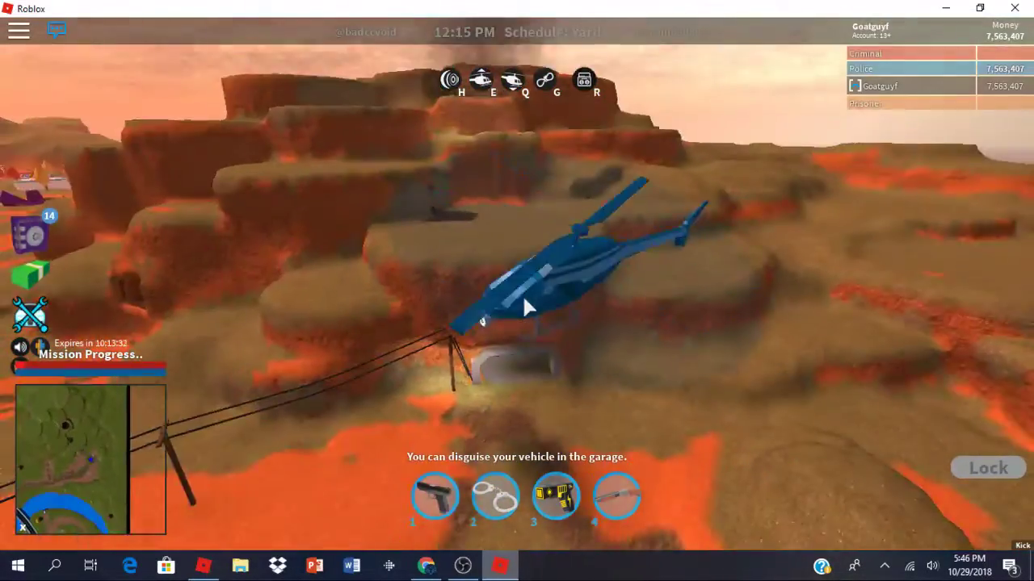
key(d)
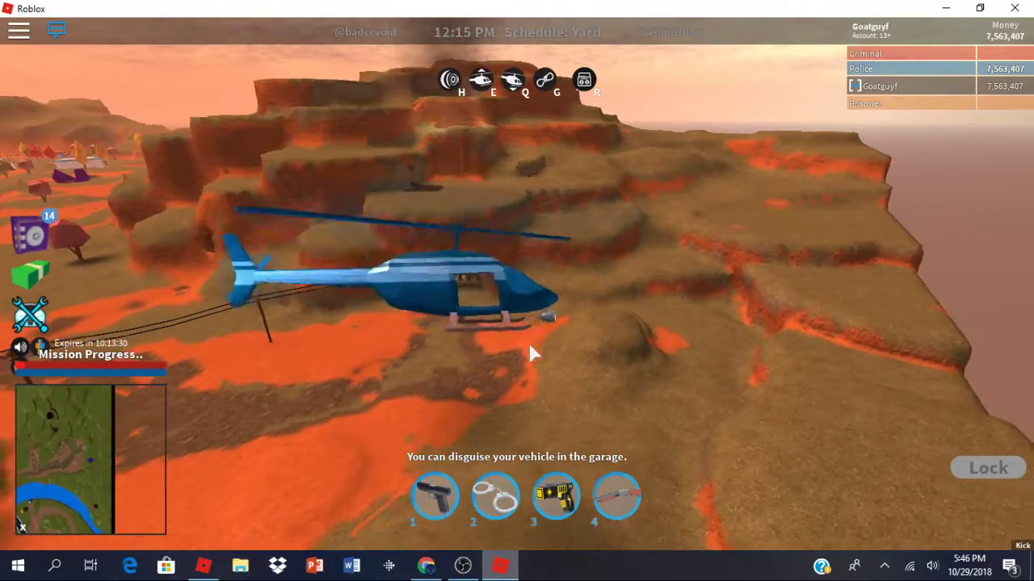
Step: Switch to Discord's #links channel to view the developer's Jailbreak post
click(432, 565)
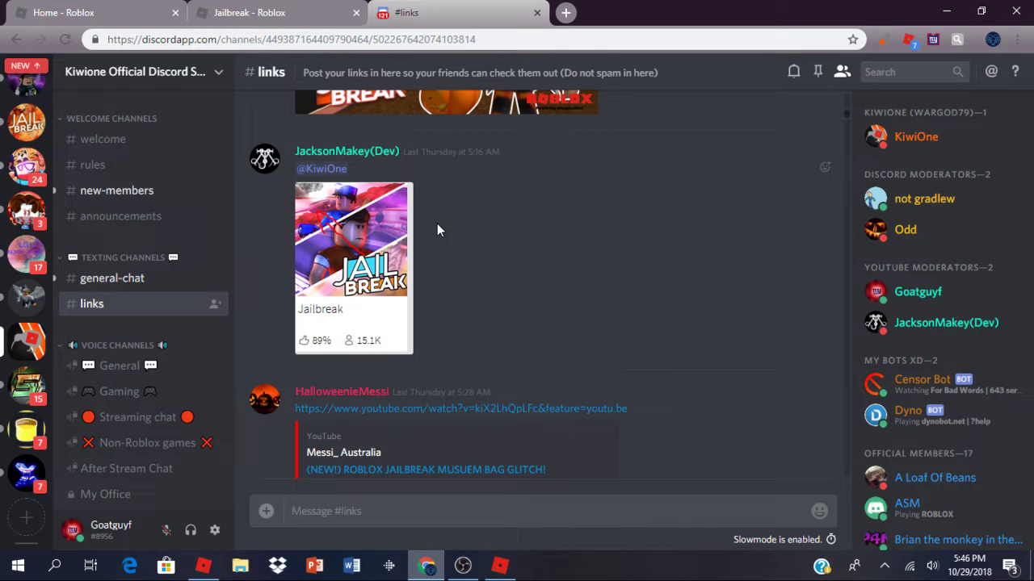
scroll(484, 129, down, 2)
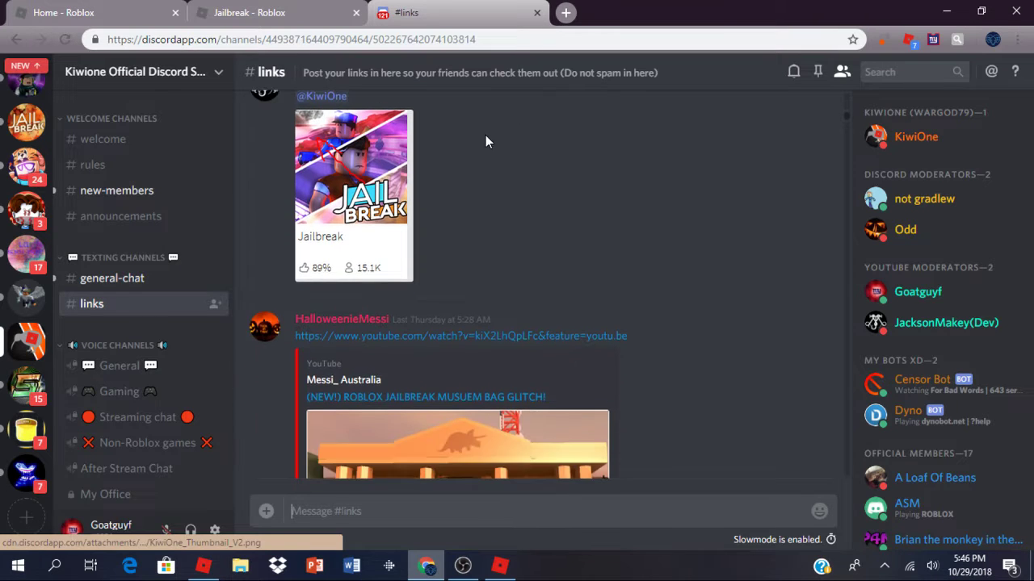
scroll(487, 140, up, 2)
scroll(376, 202, down, 2)
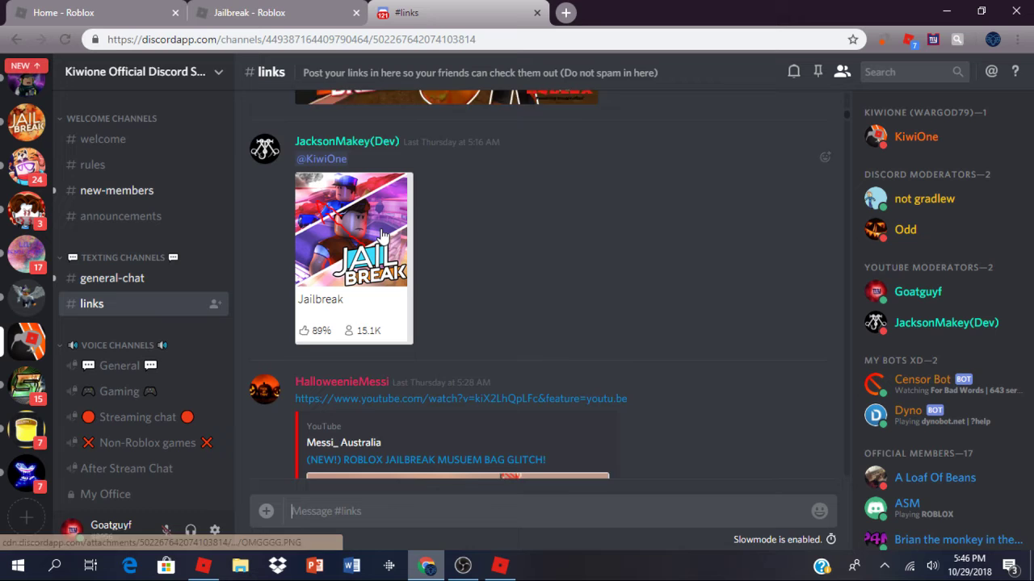
Step: Show the Jailbreak About tab with its description, 1B+ visits and 10/24/2018 update
click(295, 10)
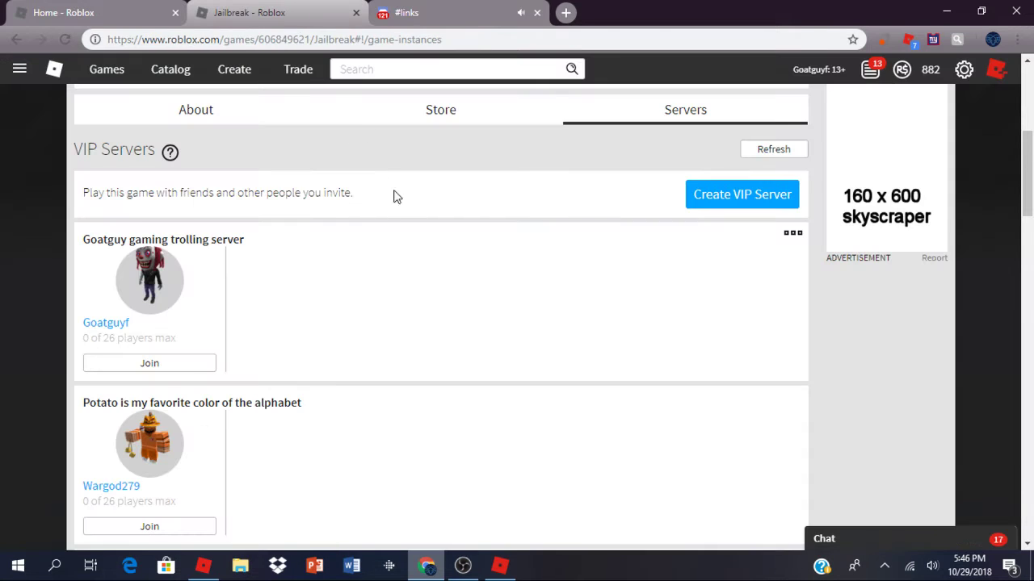
click(236, 113)
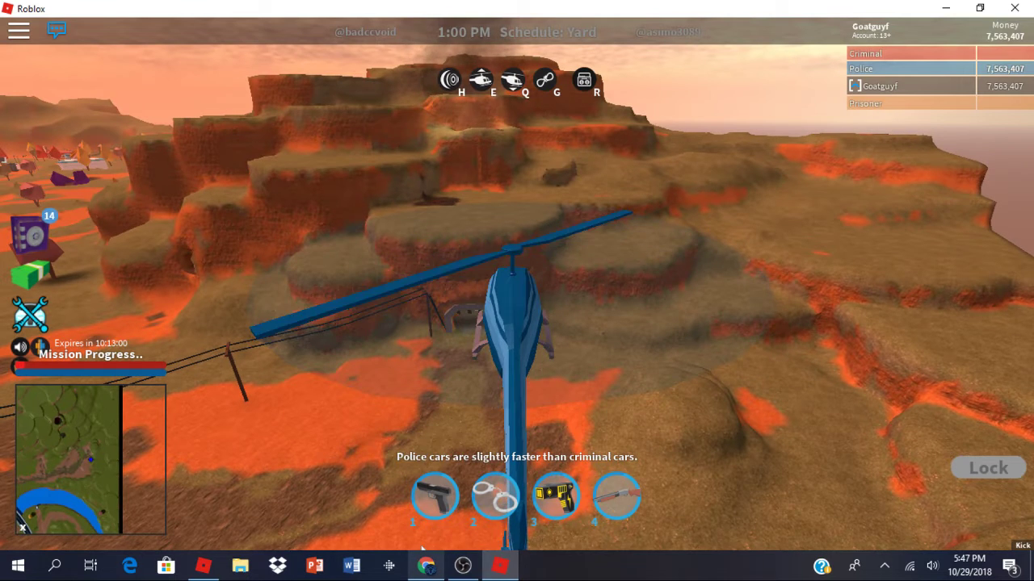
click(448, 570)
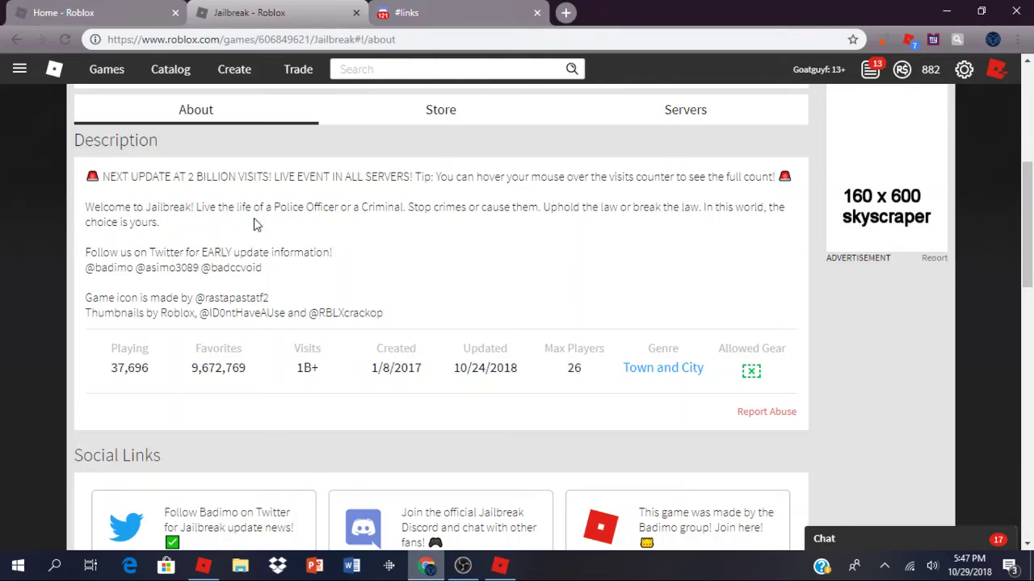
click(392, 10)
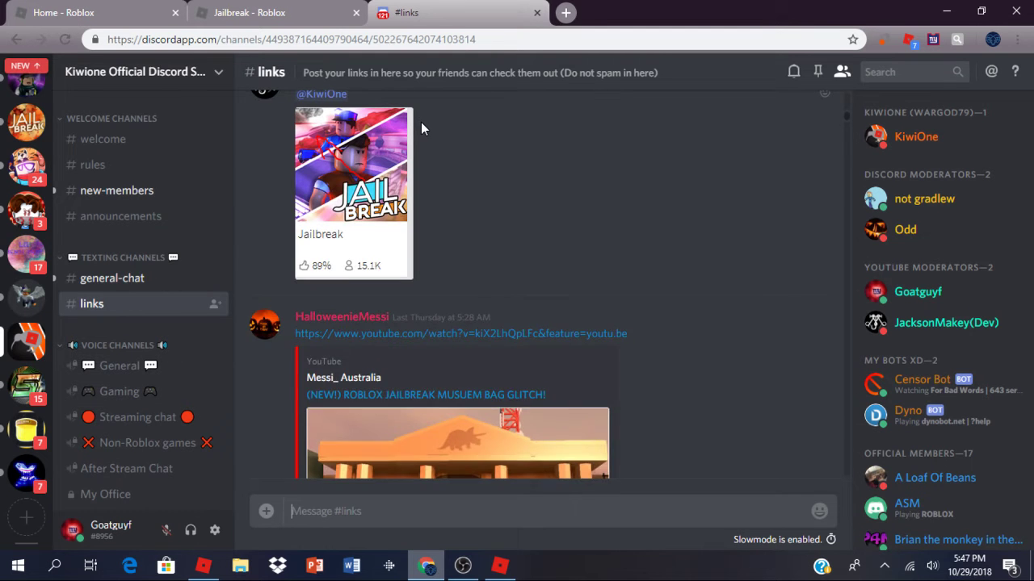
scroll(421, 122, up, 1)
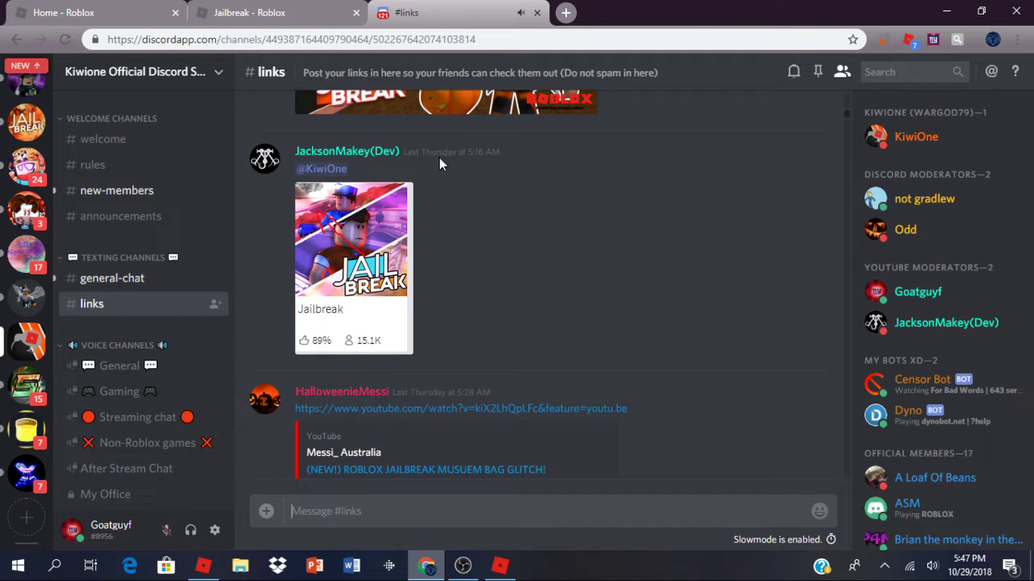
click(330, 240)
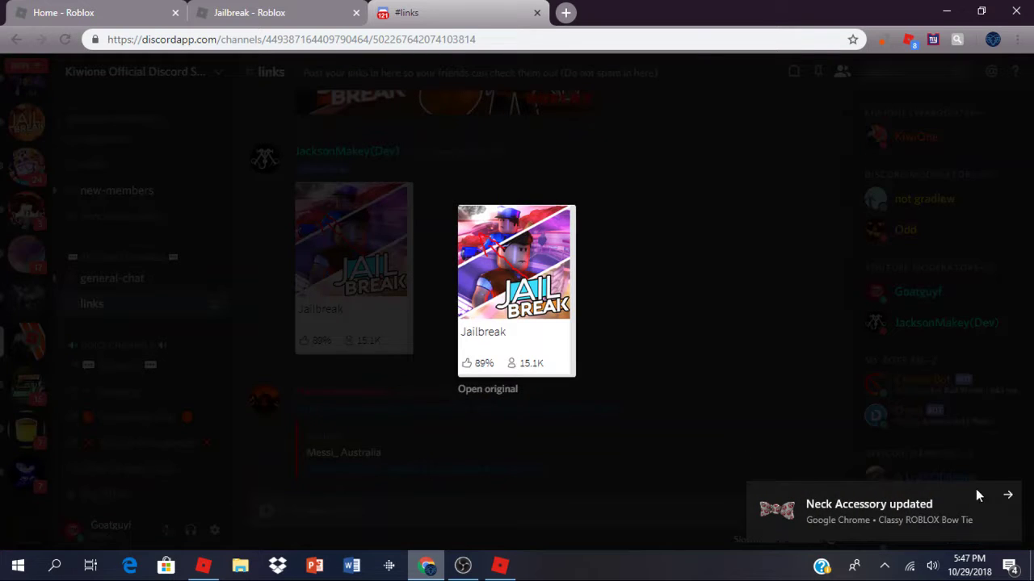
click(1007, 497)
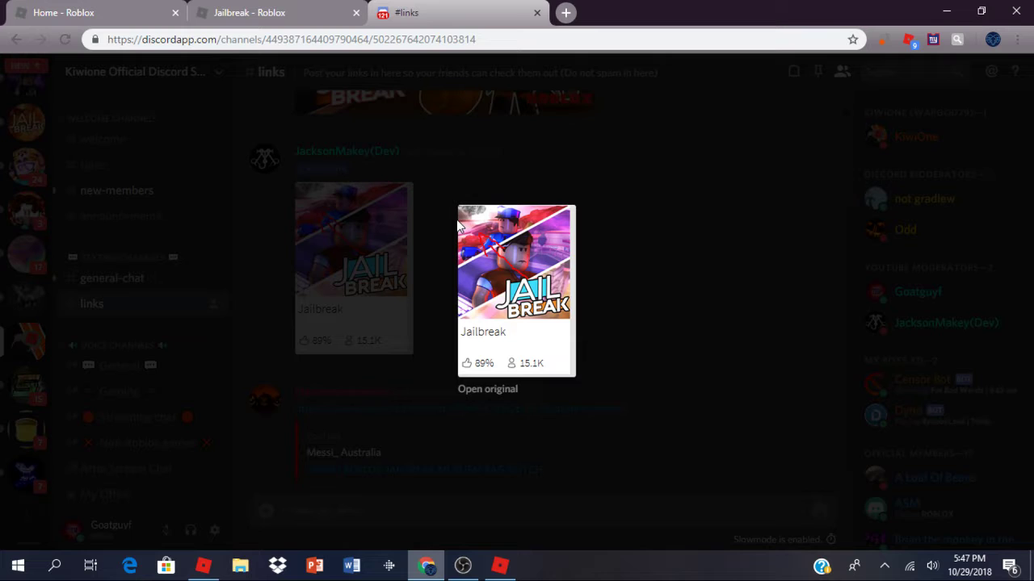
click(1006, 497)
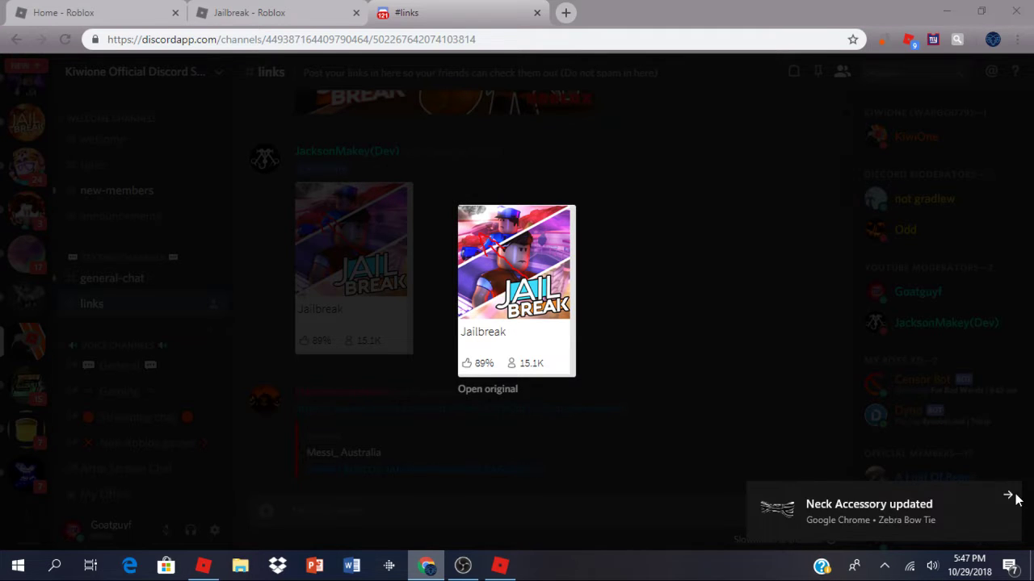
click(1016, 499)
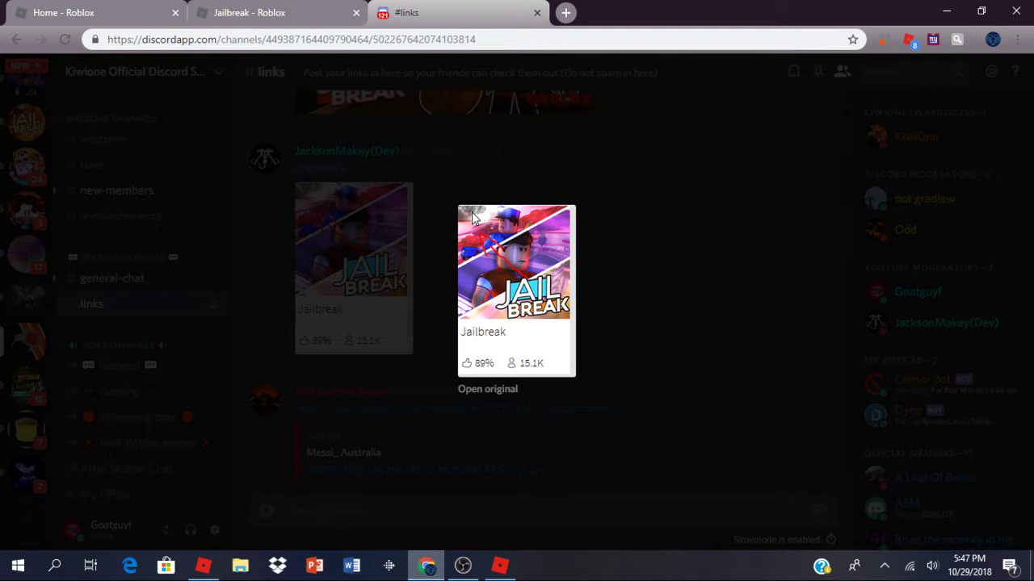
click(556, 190)
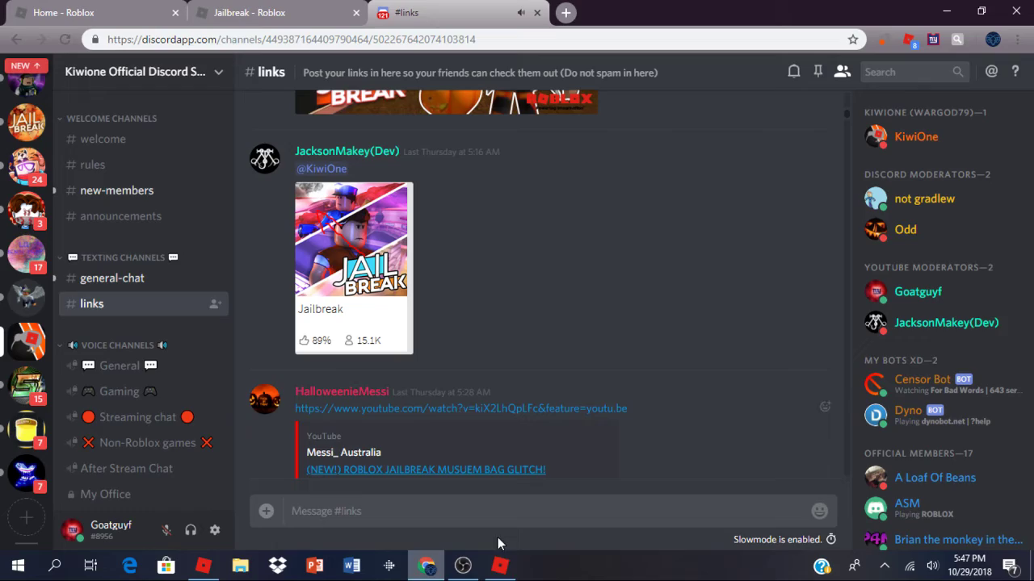
Step: Return to the game and fly the helicopter over the valley and railway toward town
click(463, 566)
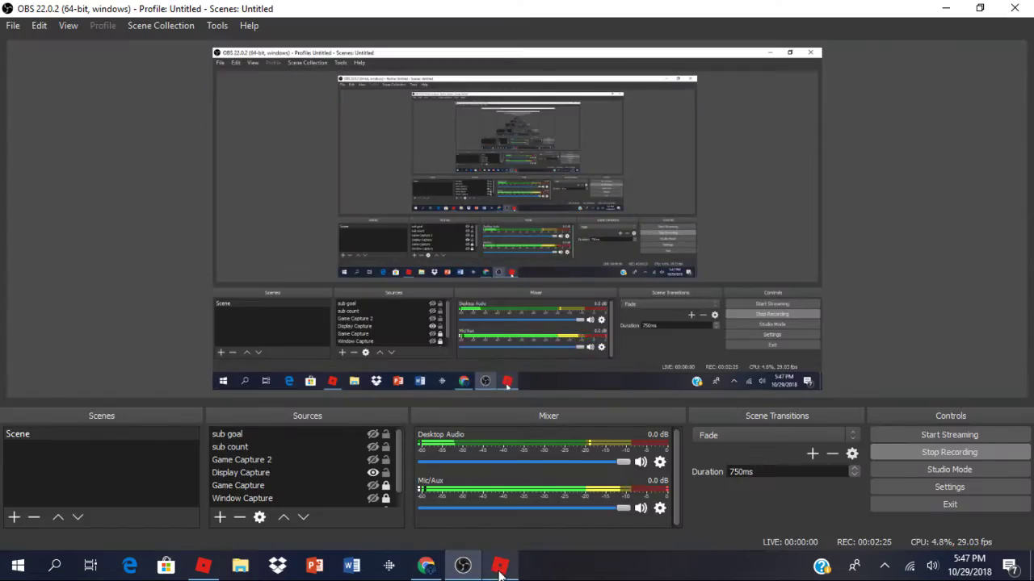
click(500, 565)
key(a)
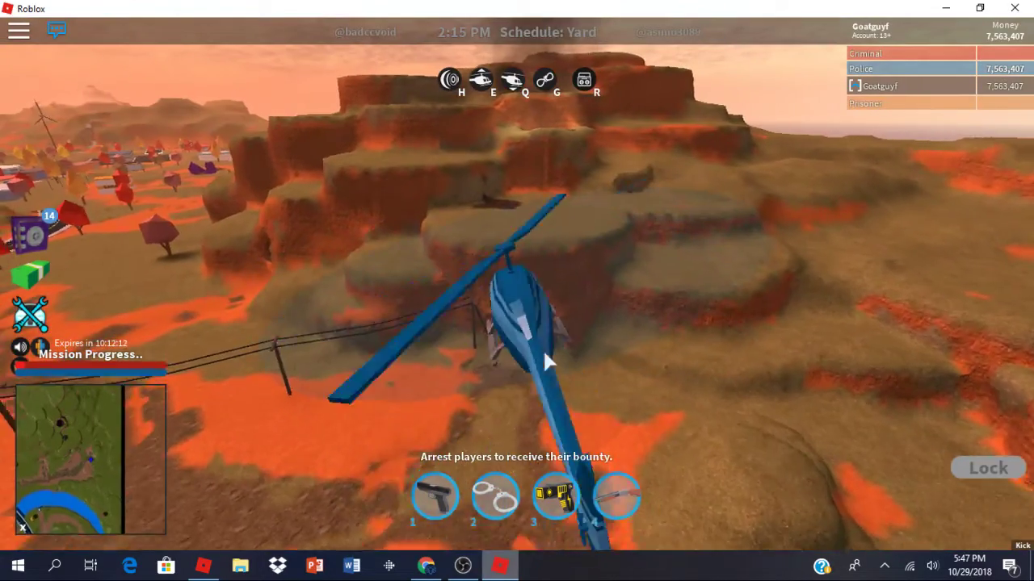
key(w)
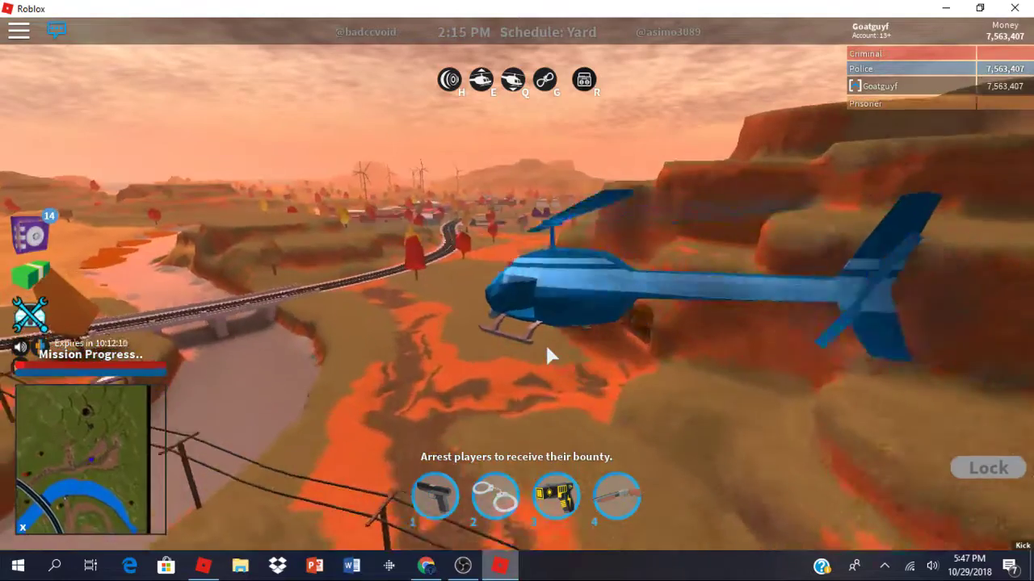
key(a)
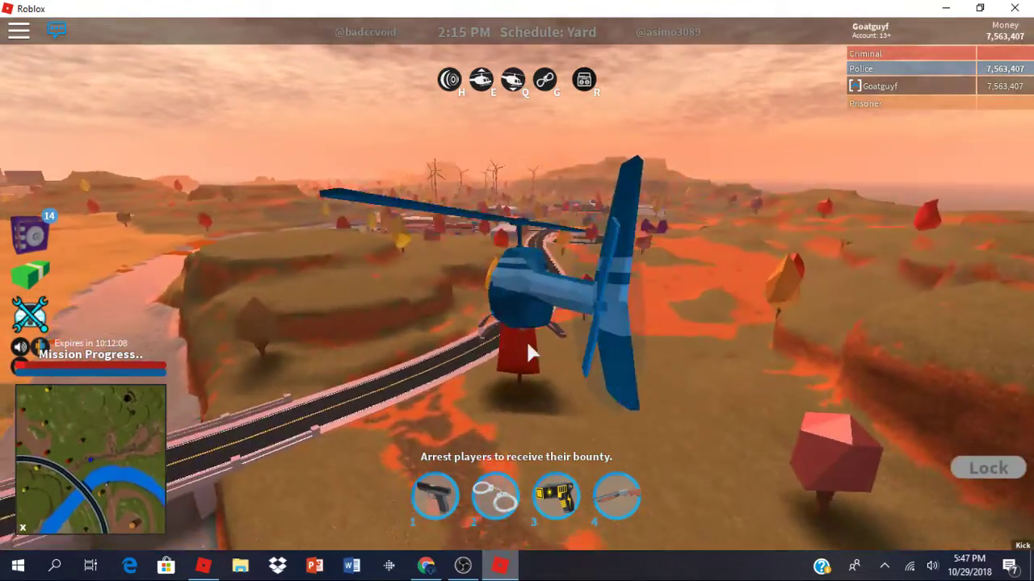
key(w)
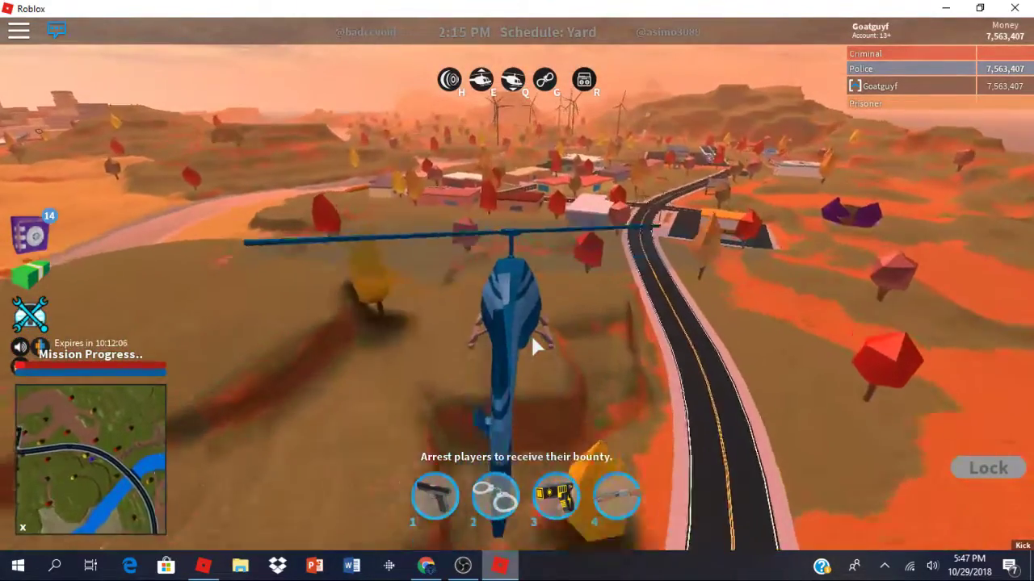
Step: Fly low over the town, then follow the road past the wind turbines
key(w)
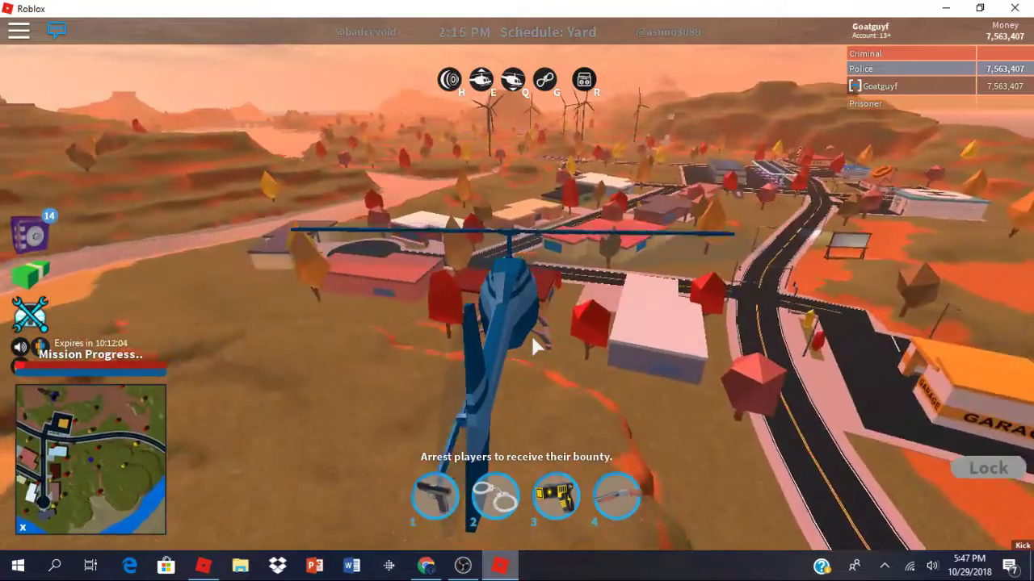
key(d)
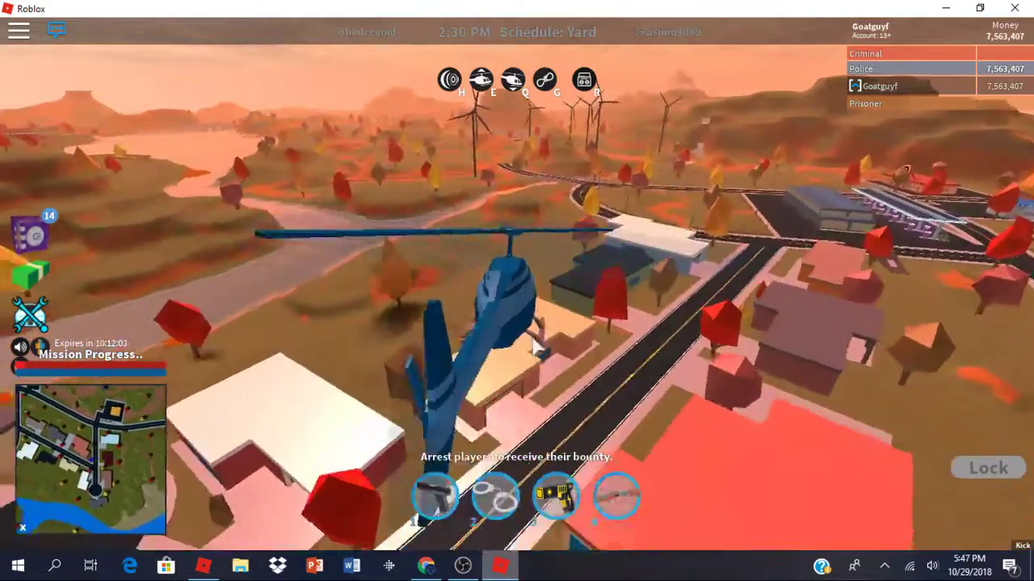
key(w)
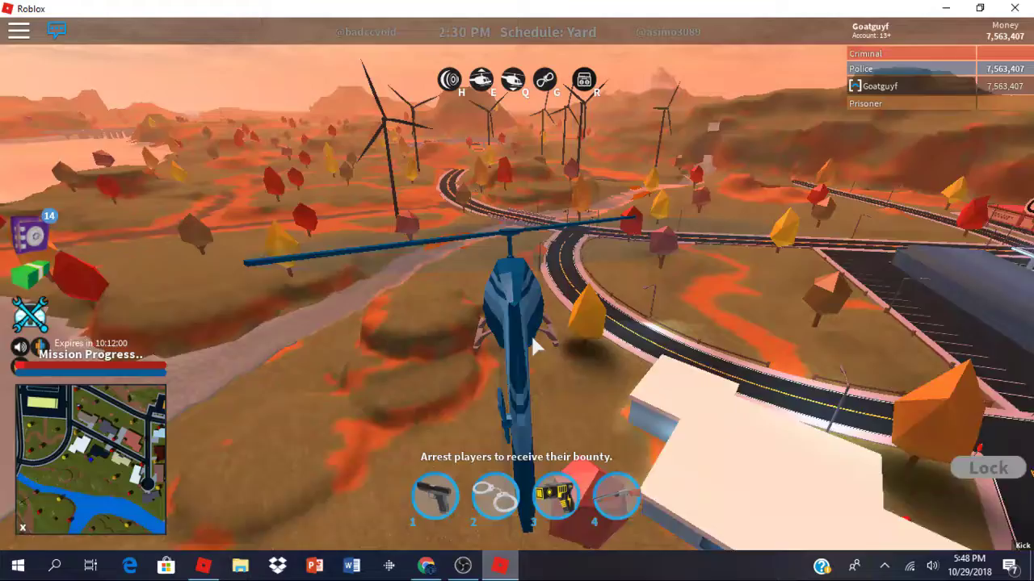
key(d)
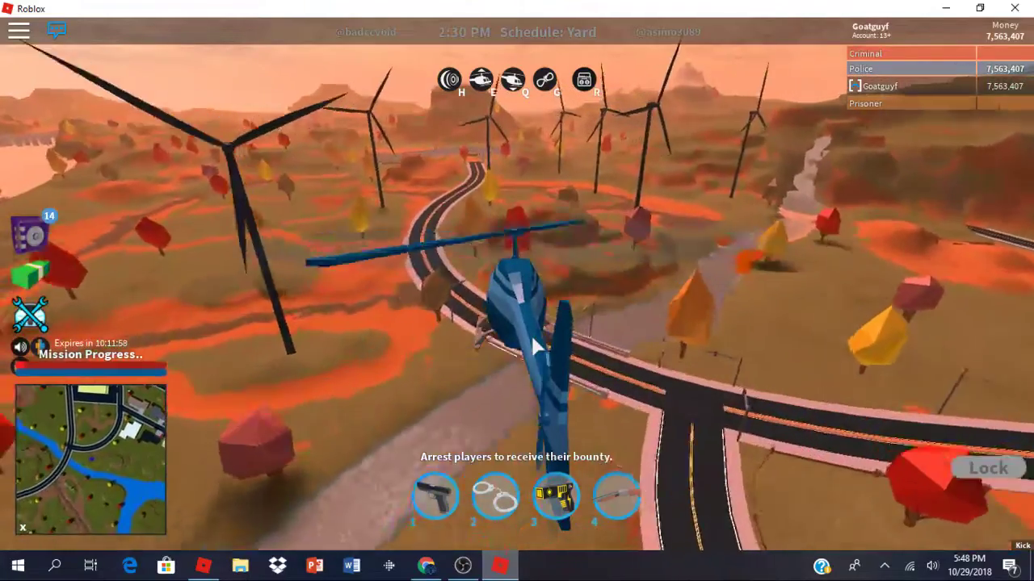
key(w)
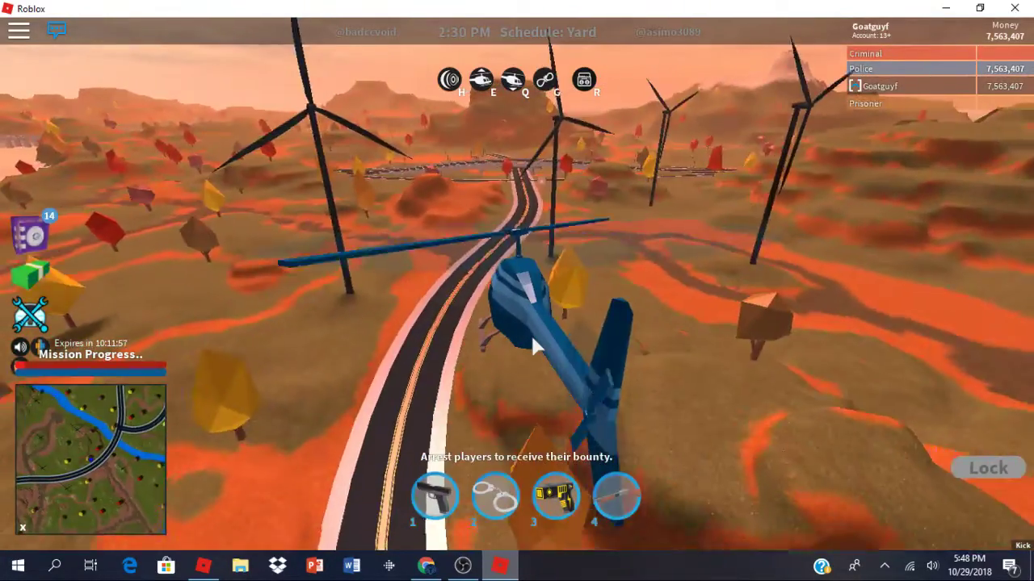
key(a)
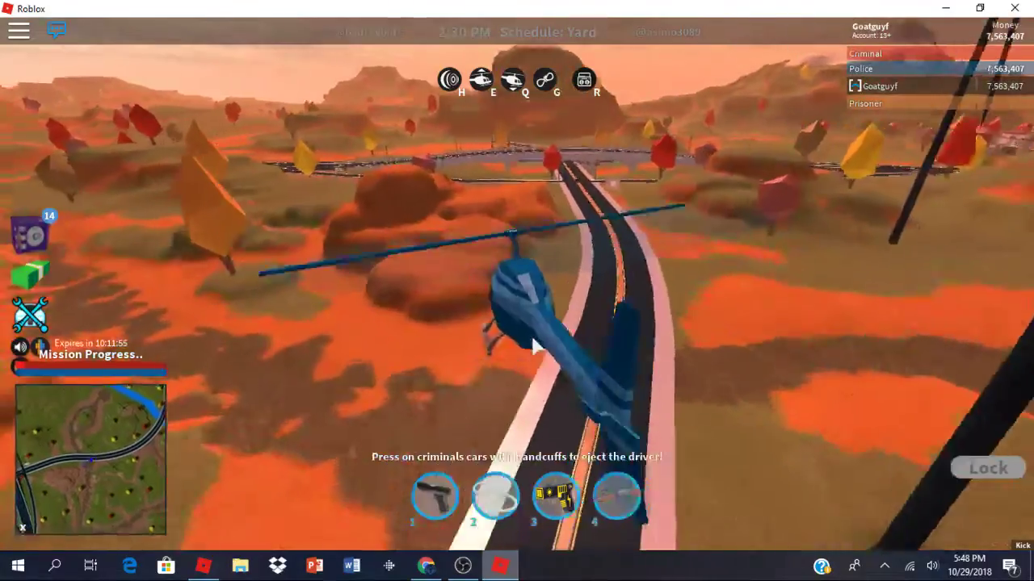
Step: Circle low over the hills and river, then steer toward the stone-arch mesa
key(a)
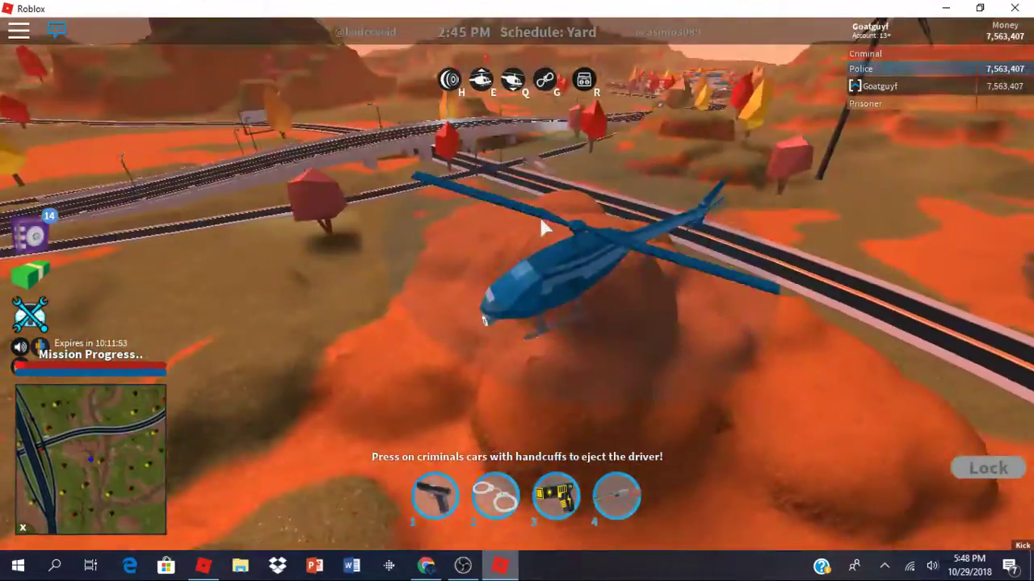
key(a)
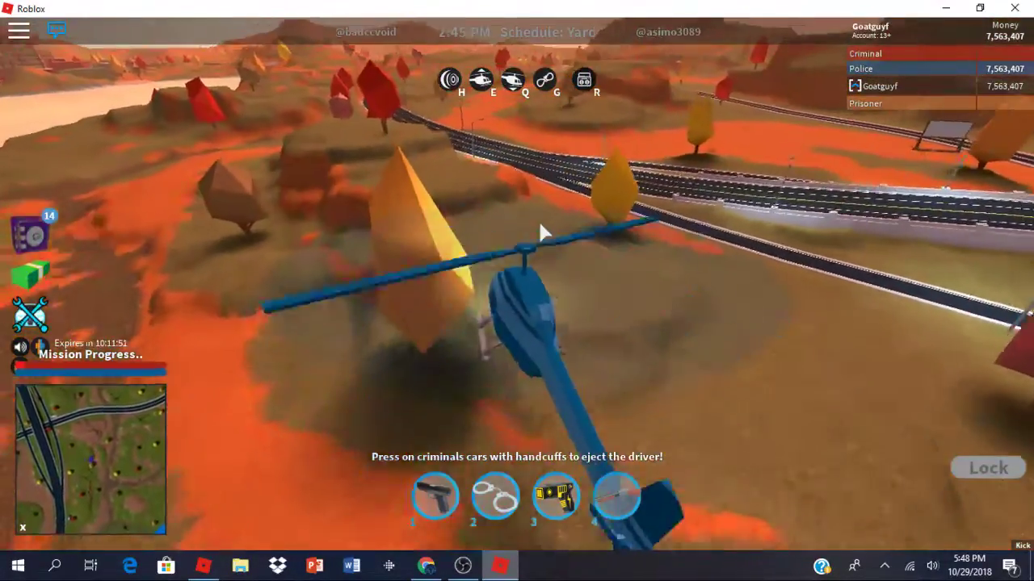
key(a)
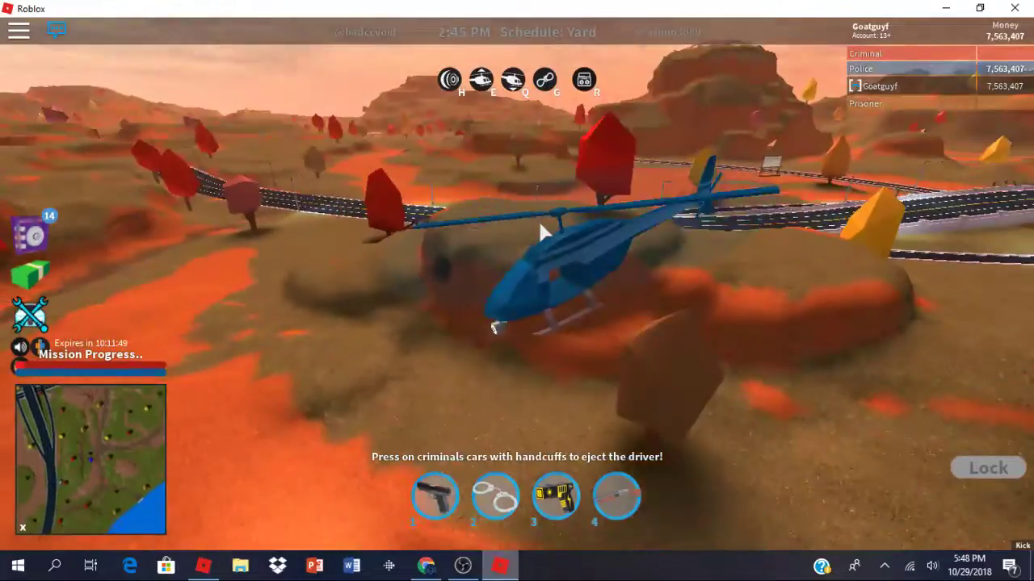
key(d)
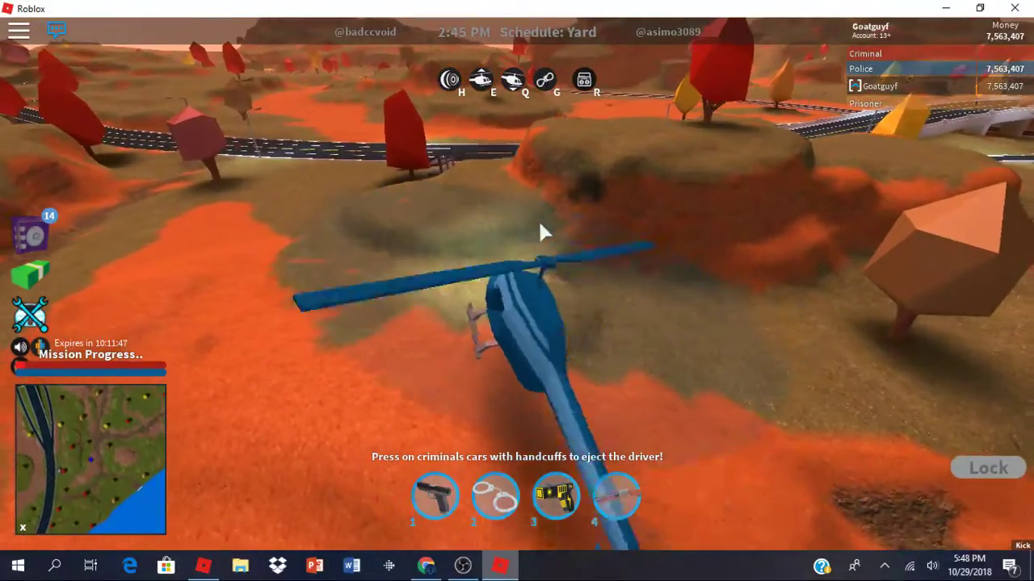
key(a)
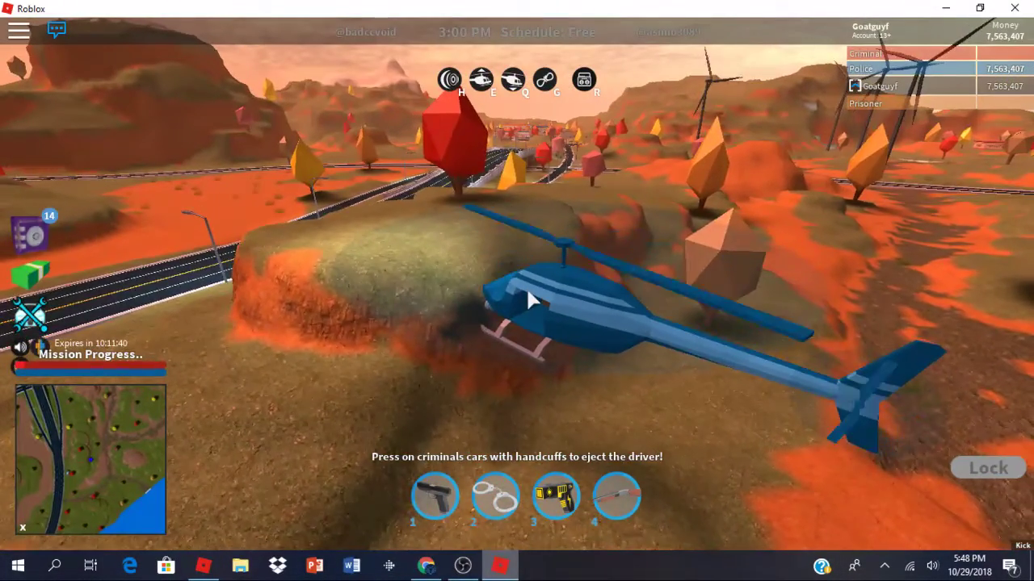
key(d)
key(w)
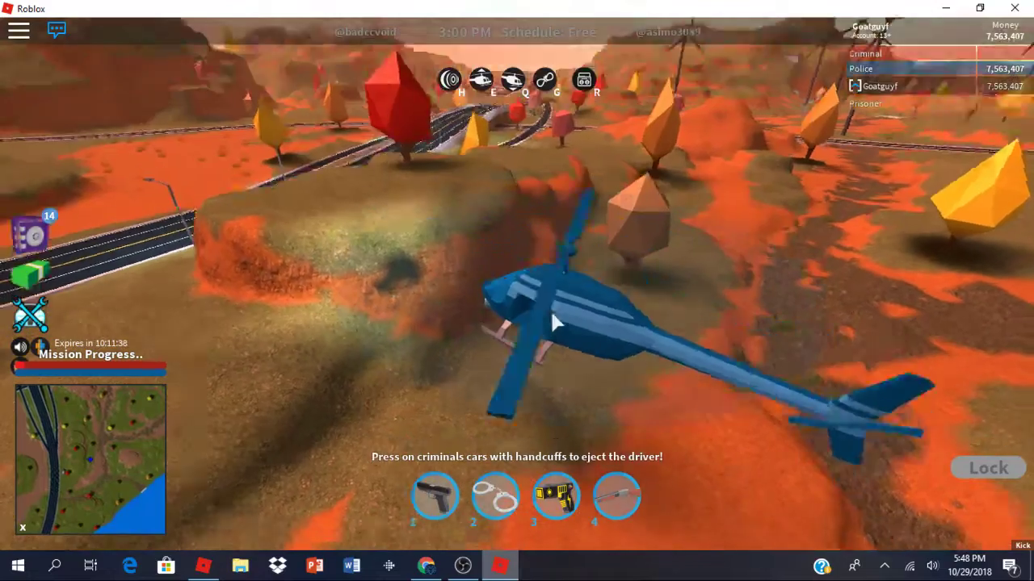
key(d)
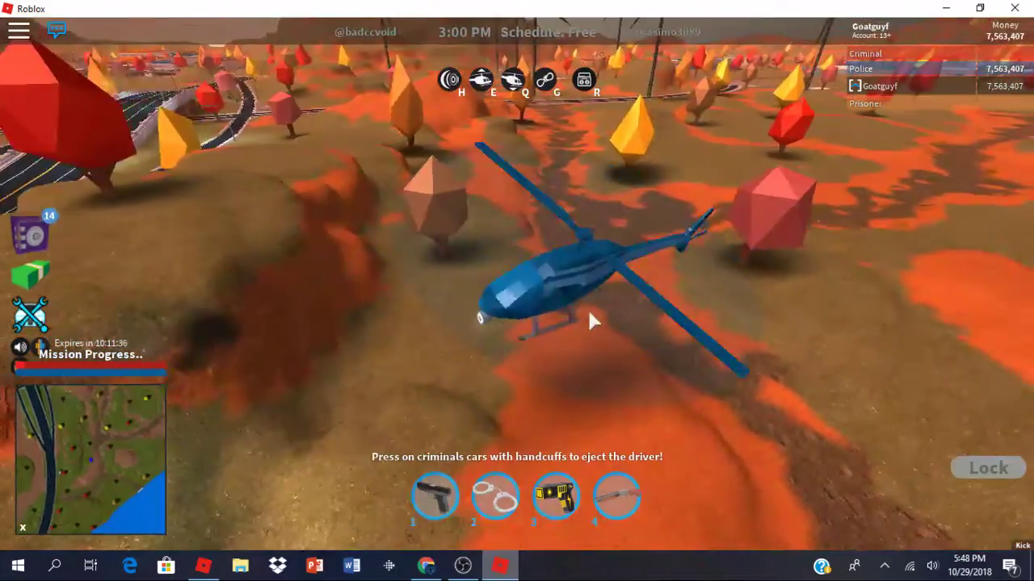
key(a)
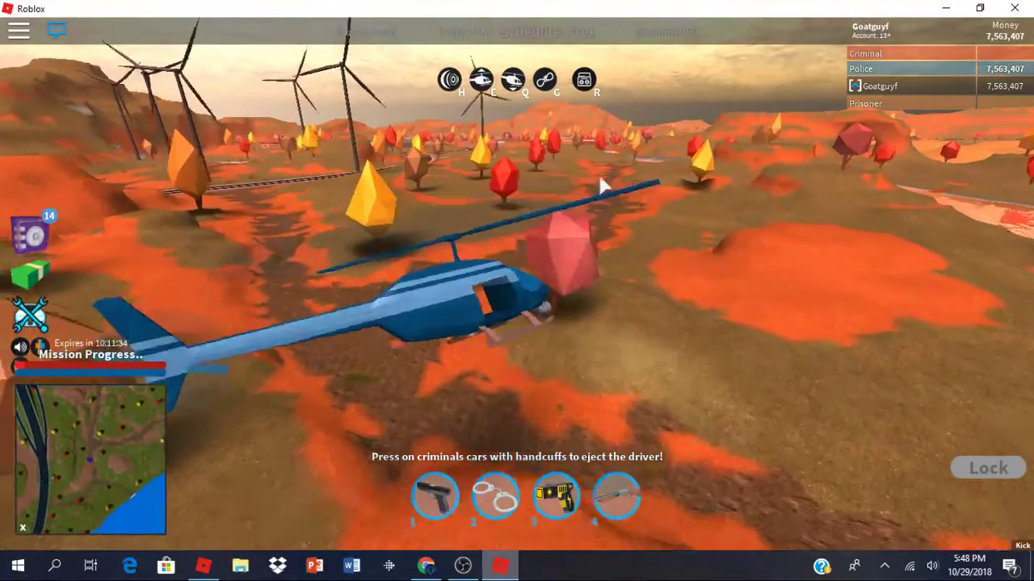
key(a)
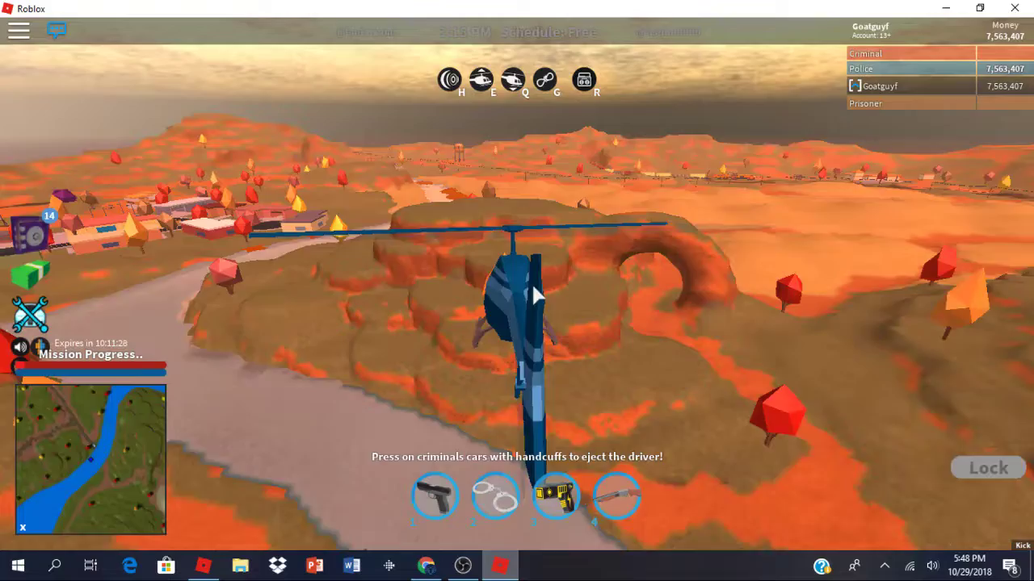
Step: Circle the helicopter over the mesa and out across the lava fields
key(a)
key(a)
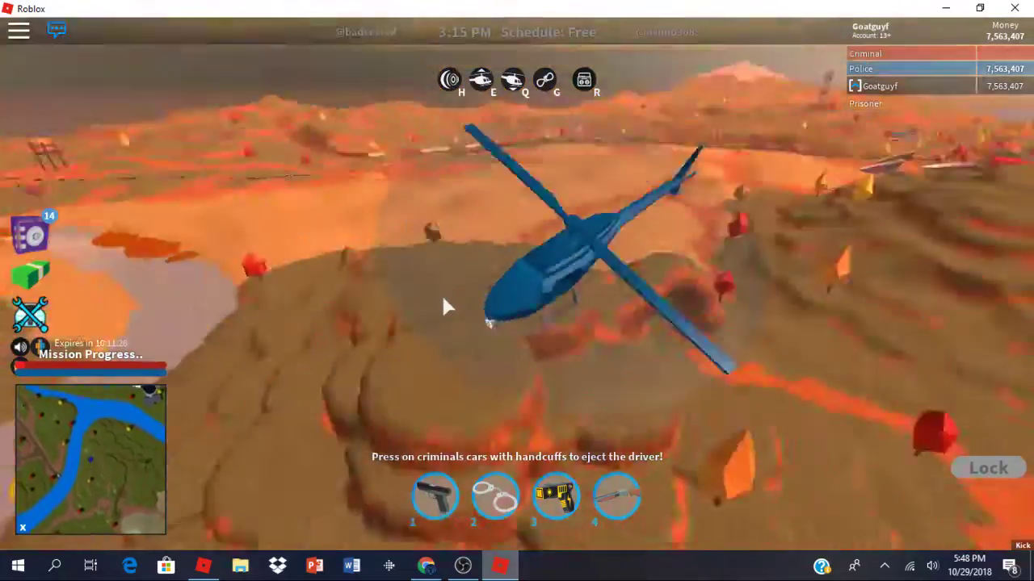
key(a)
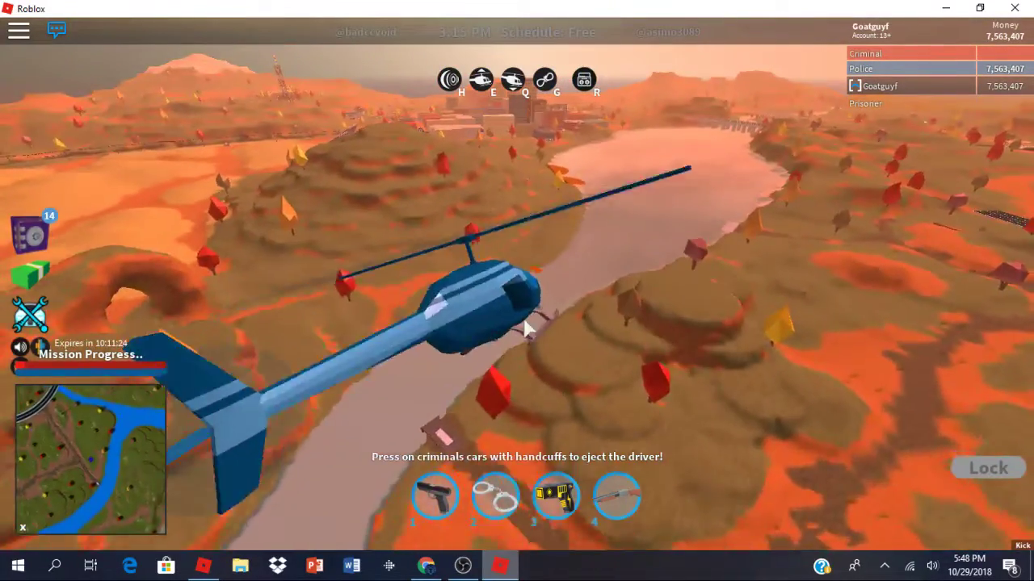
key(d)
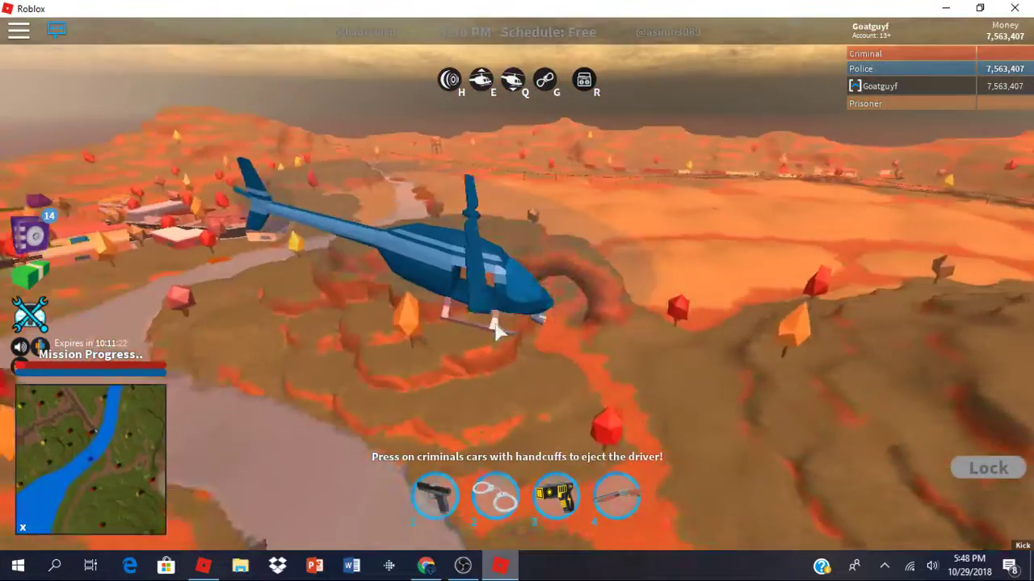
key(d)
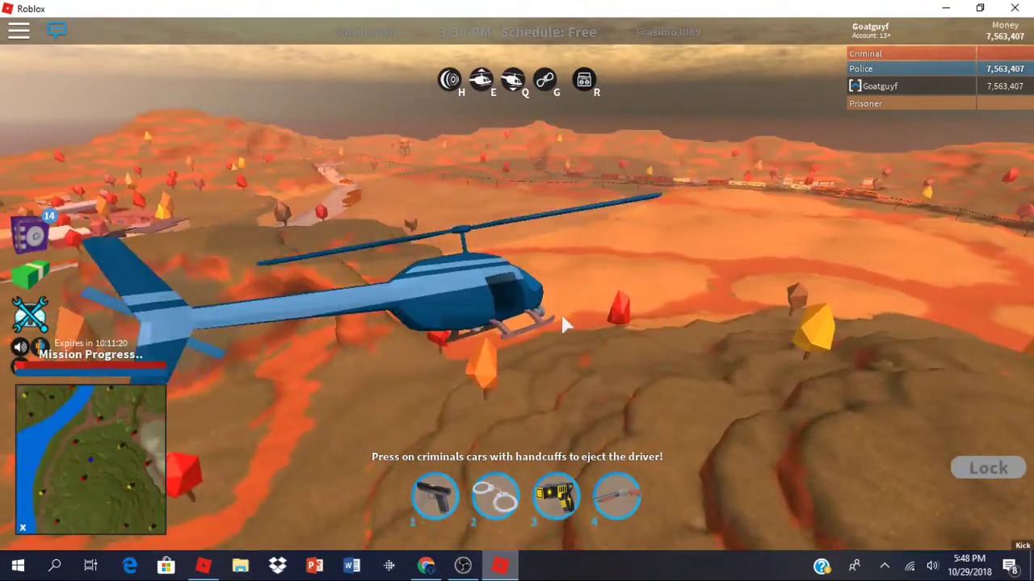
key(a)
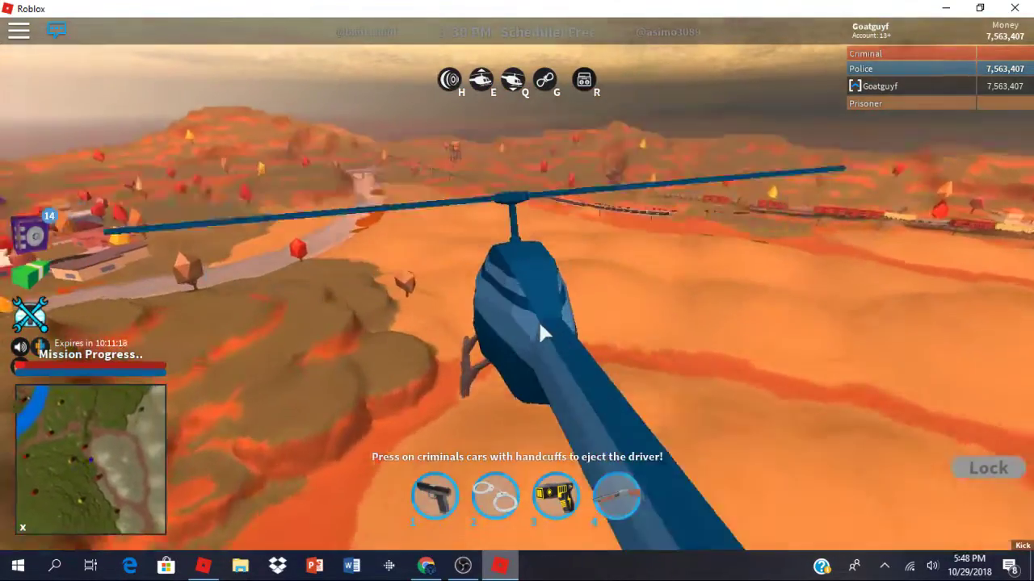
key(w)
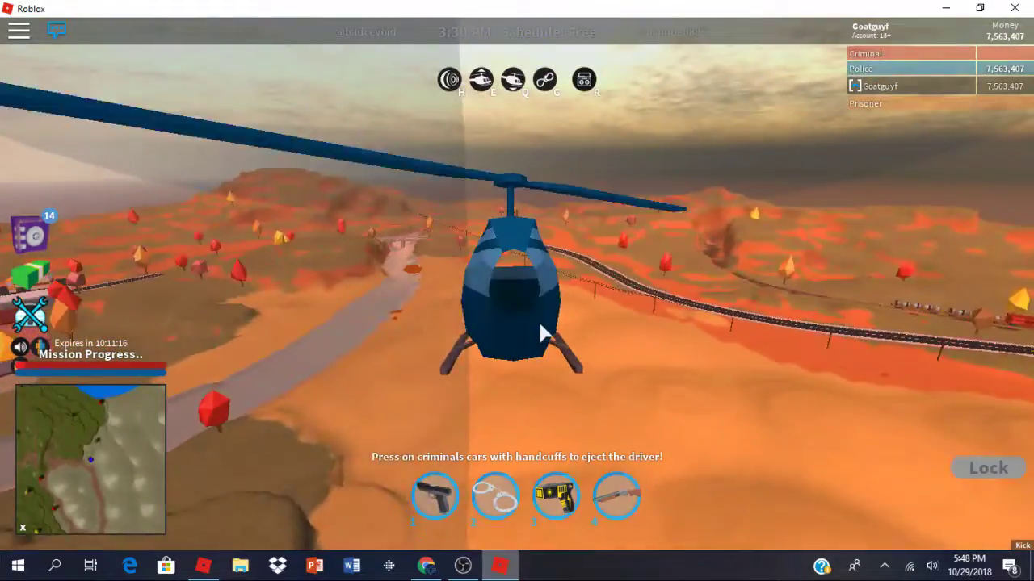
key(Left)
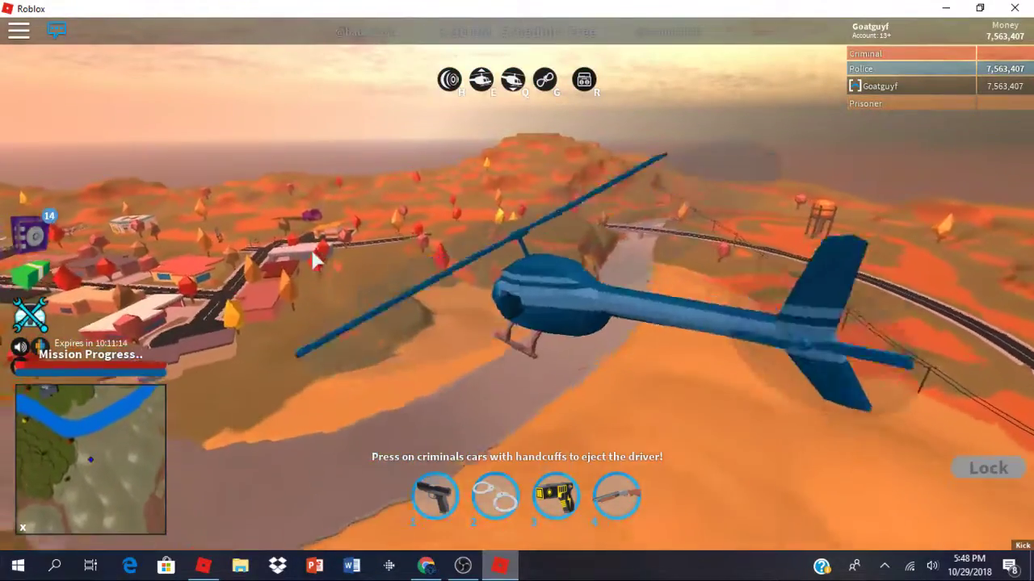
Step: Follow the river bend toward the windmills and railway over the lava plain
key(a)
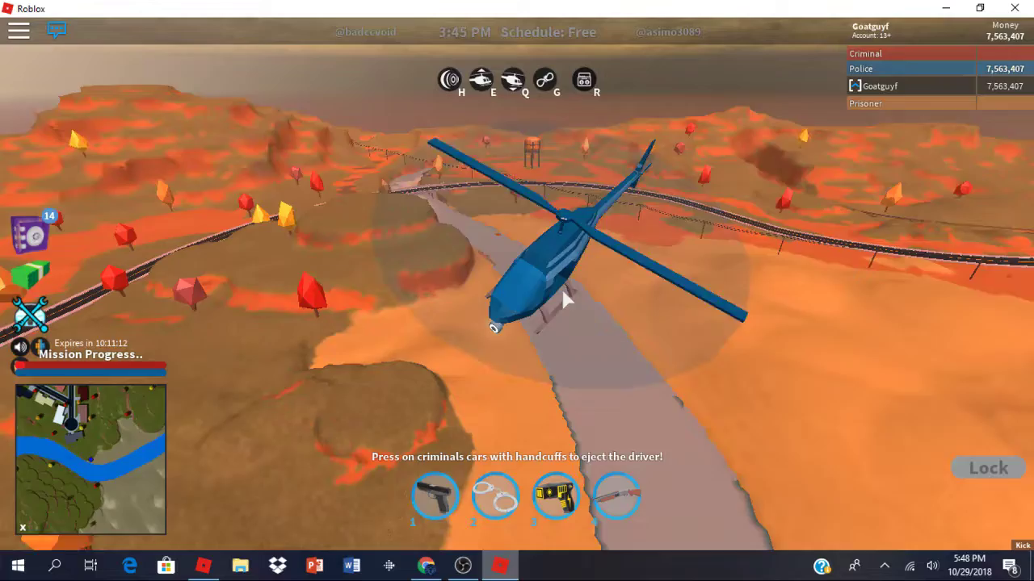
key(d)
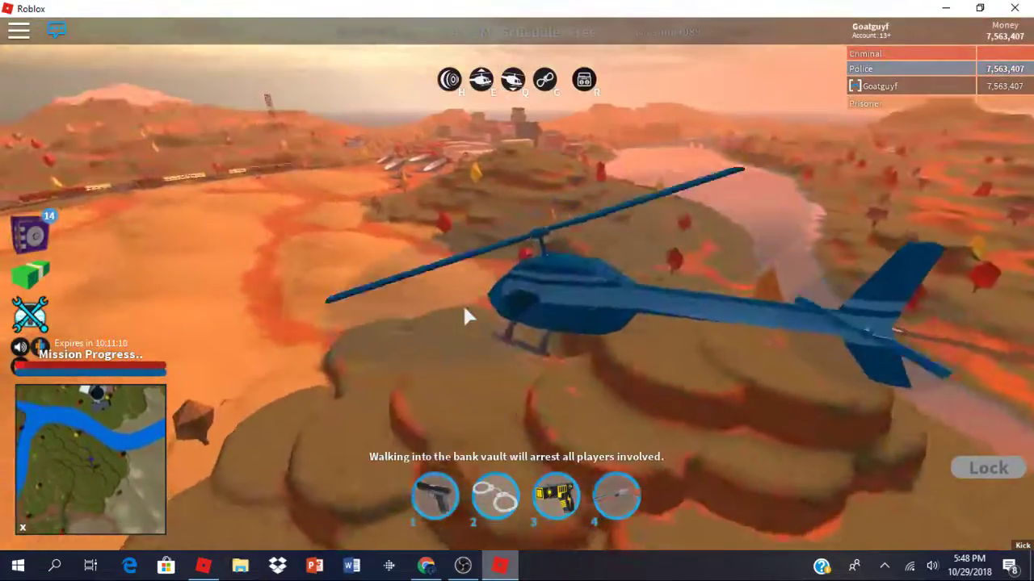
key(d)
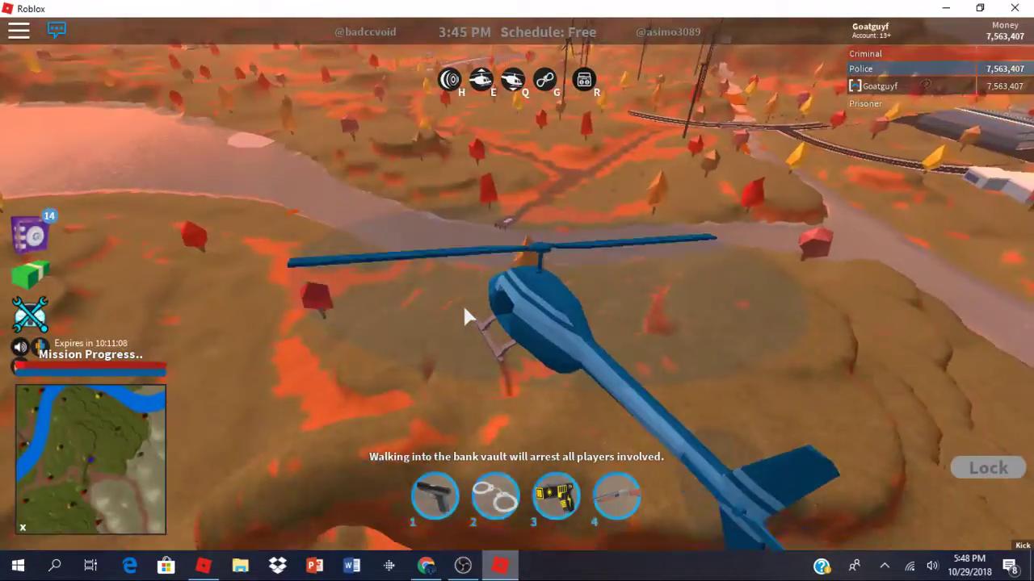
key(a)
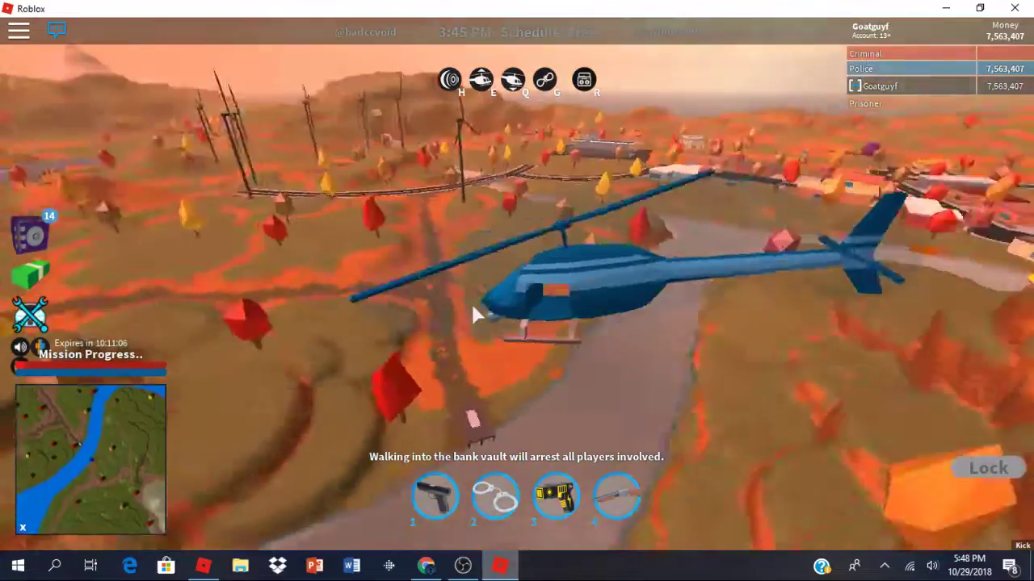
key(d)
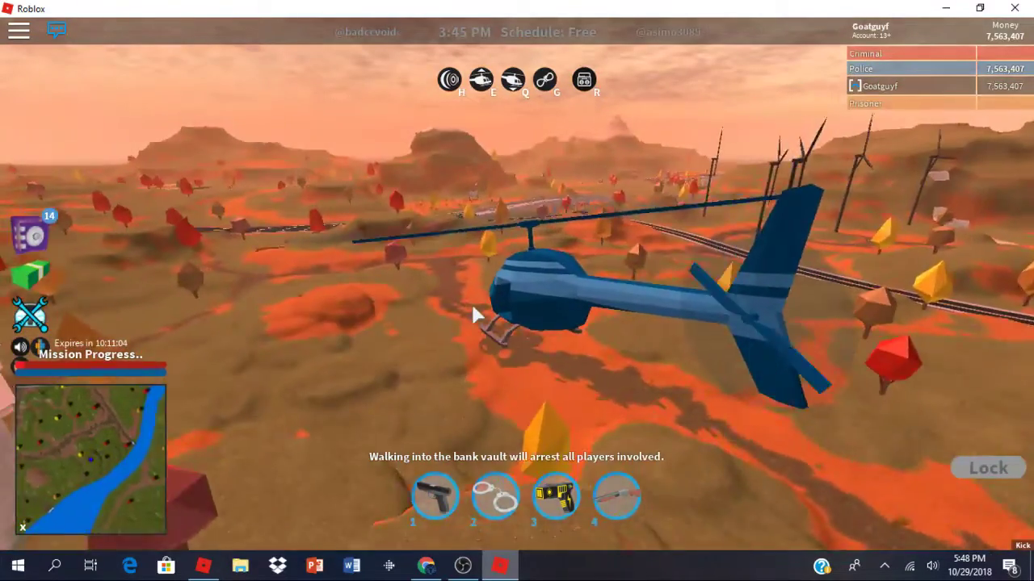
key(d)
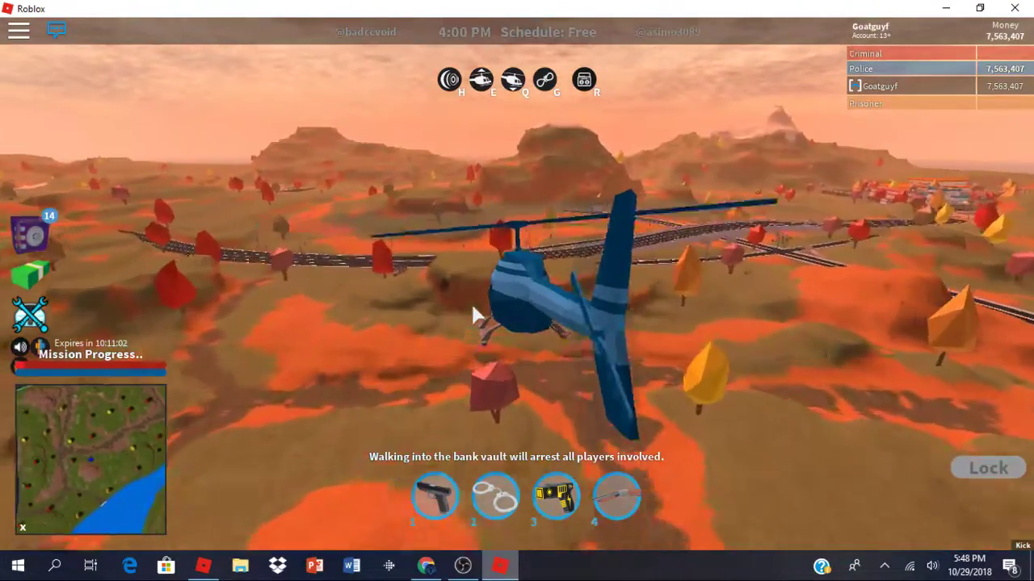
key(a)
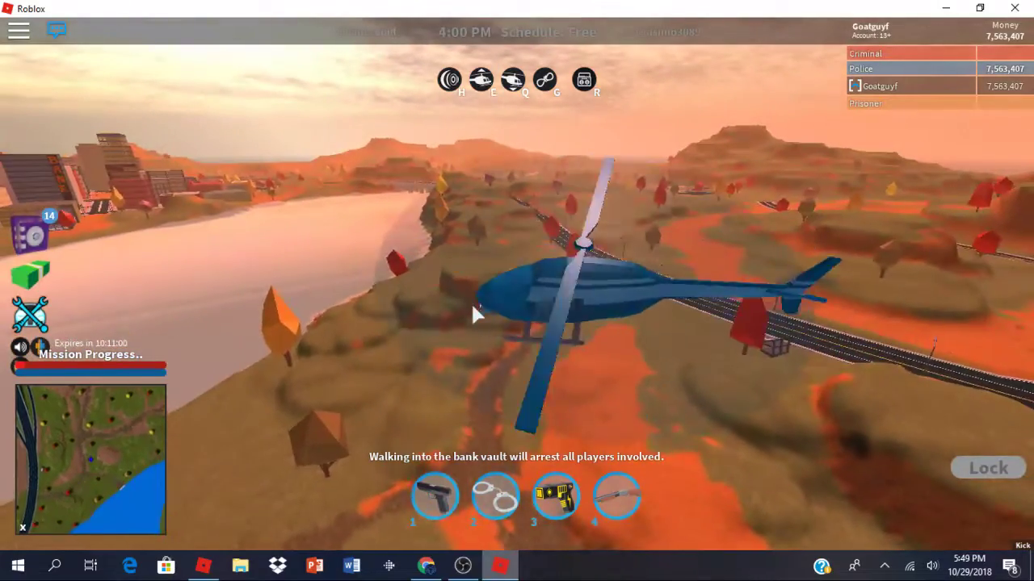
Step: Swing around the hills and set the helicopter down near the windmills
key(a)
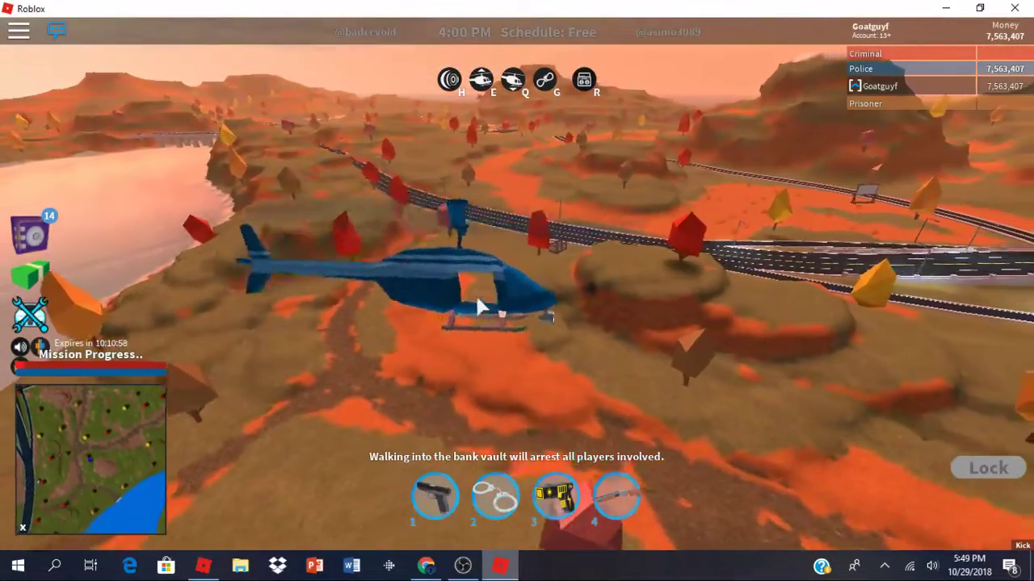
key(a)
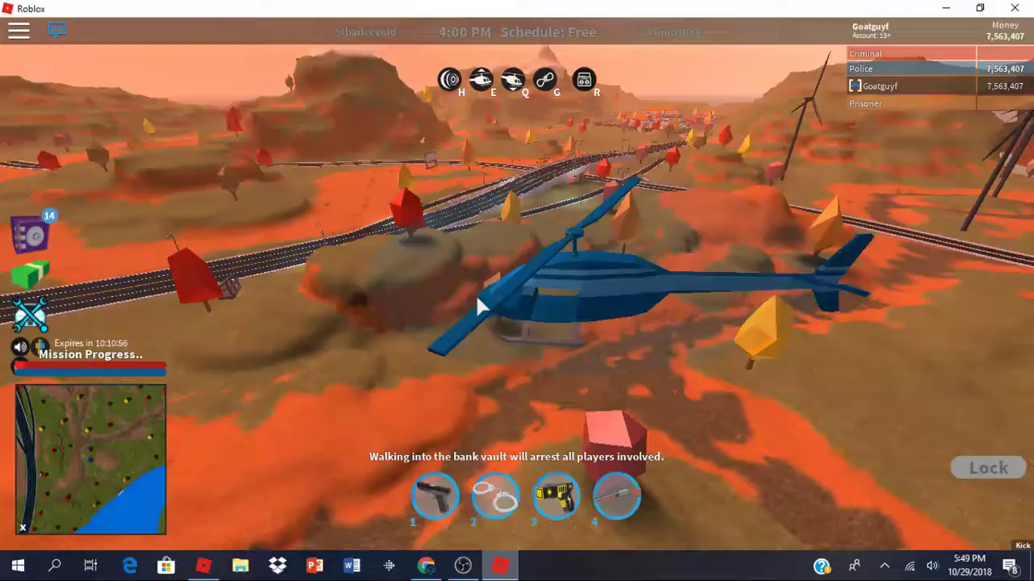
key(d)
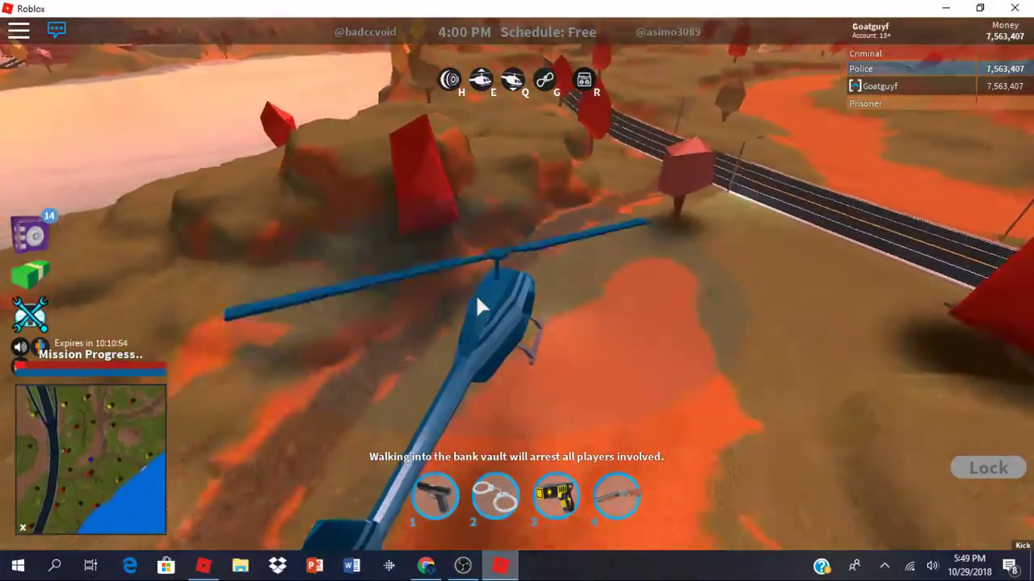
key(w)
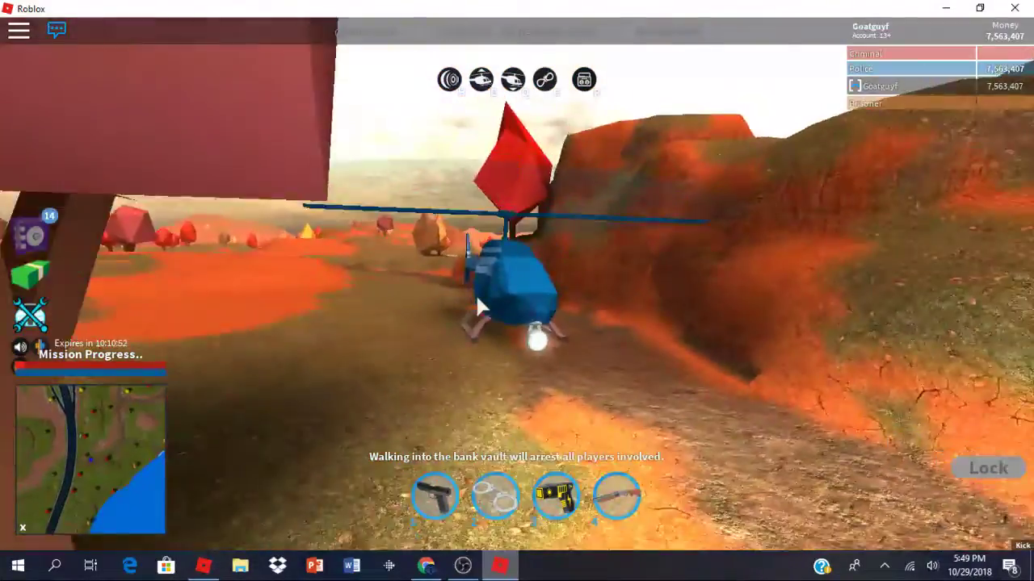
key(a)
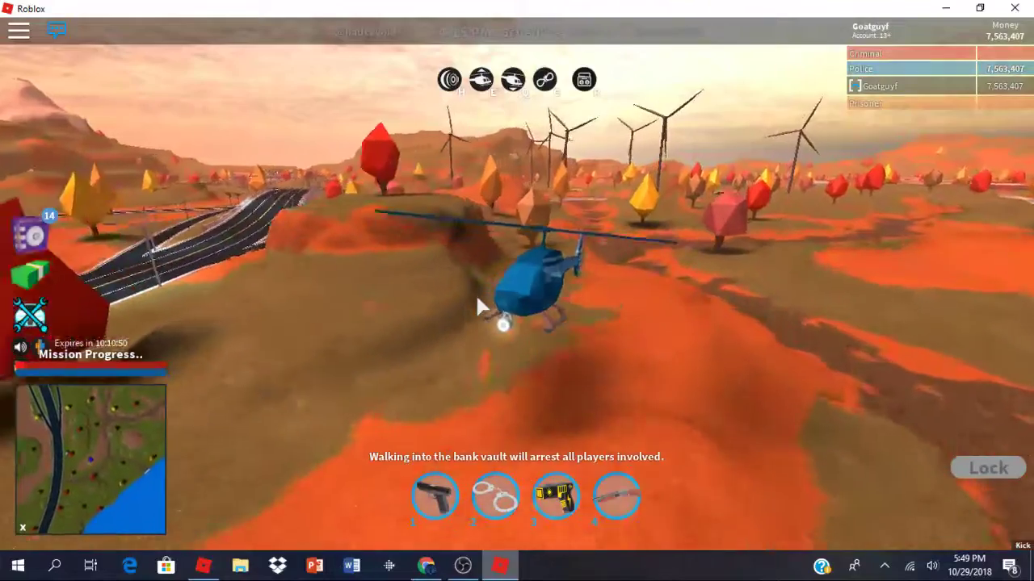
key(a)
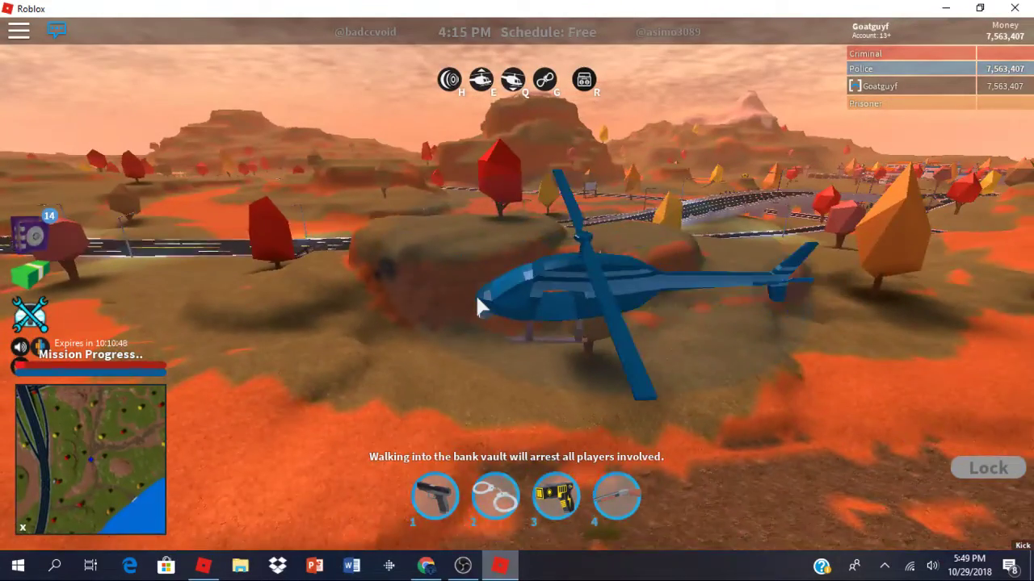
key(d)
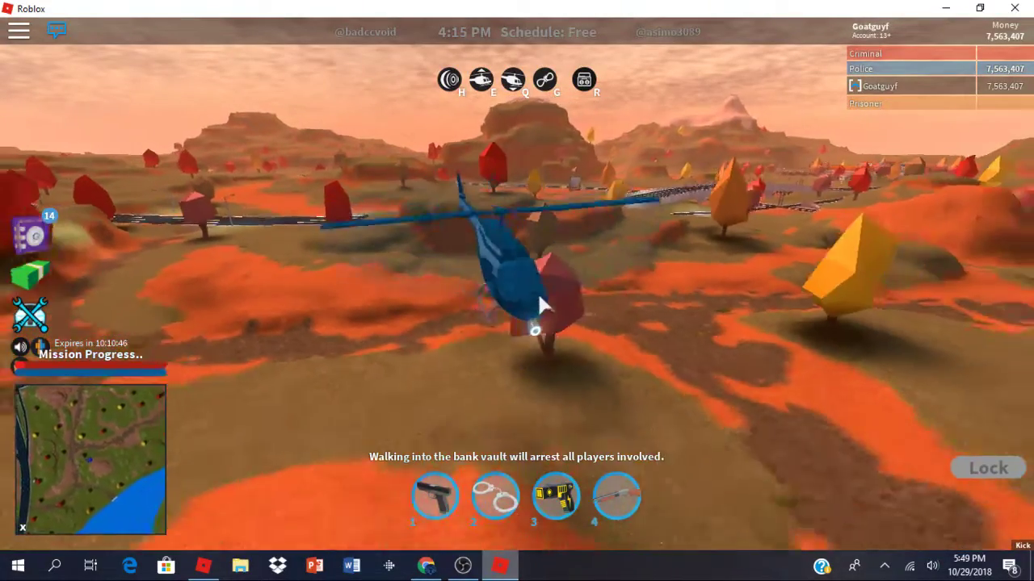
key(a)
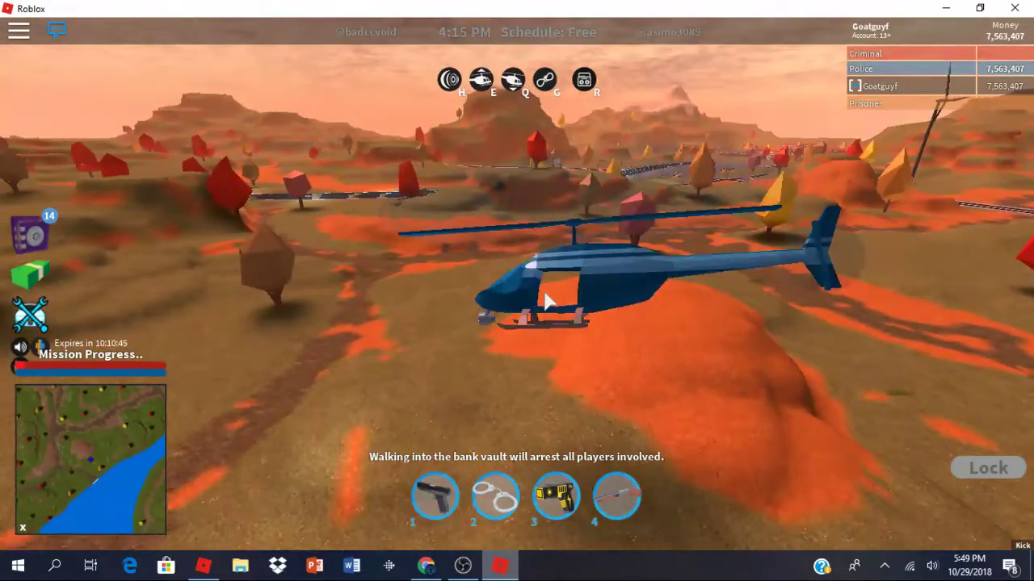
Step: Get out, walk around the grassy hill, and re-enter the helicopter
key(space)
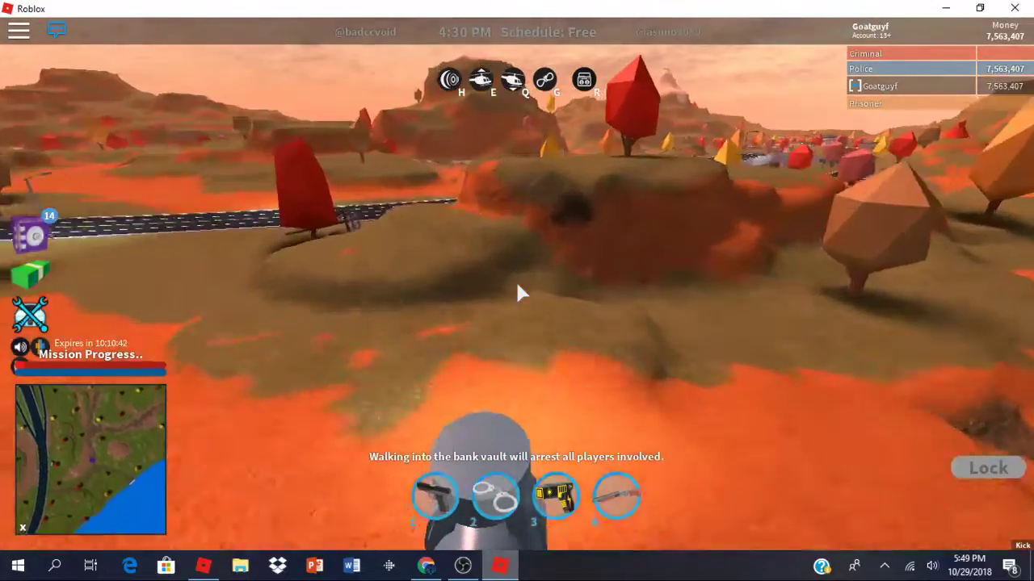
key(w)
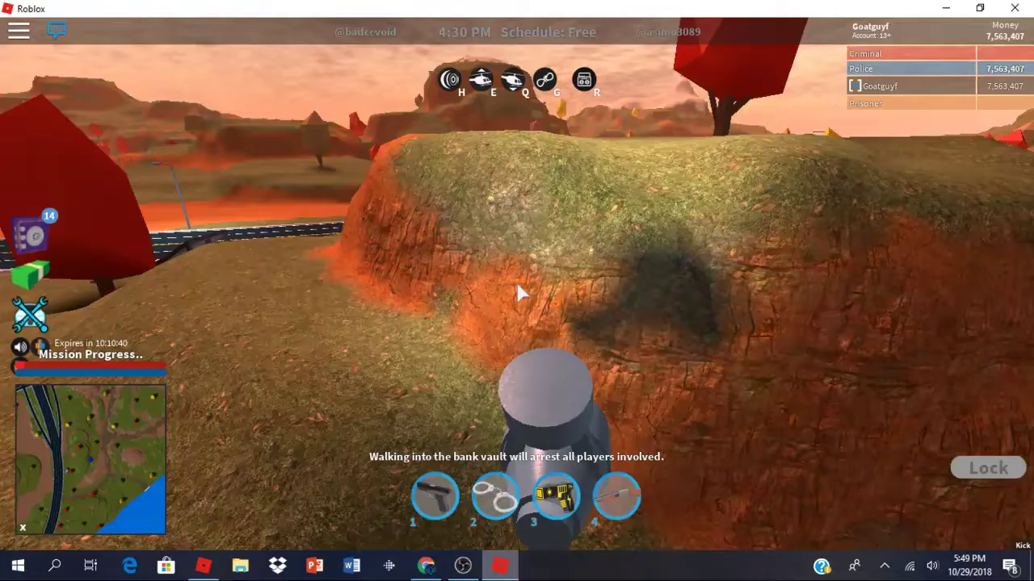
key(d)
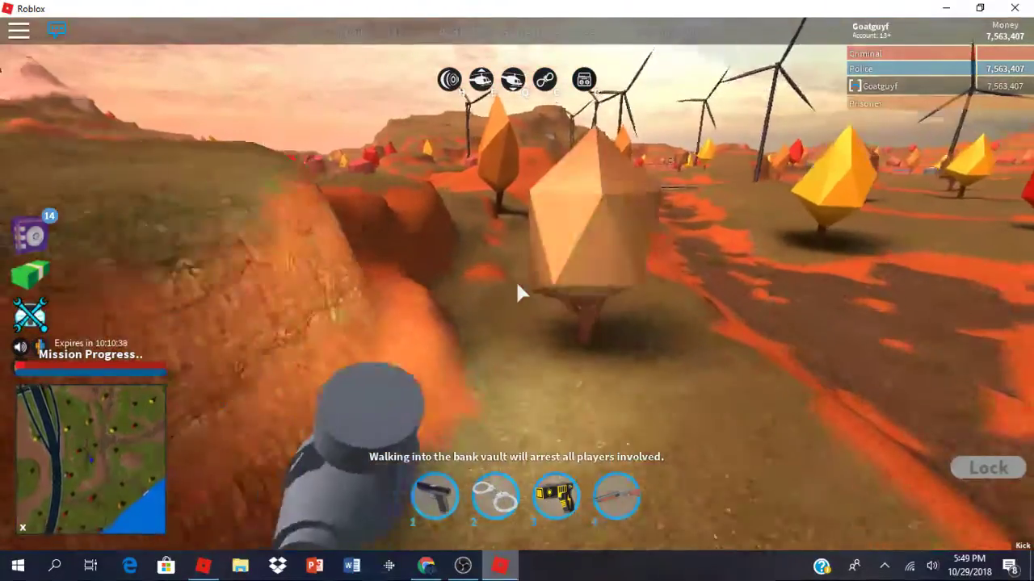
key(e)
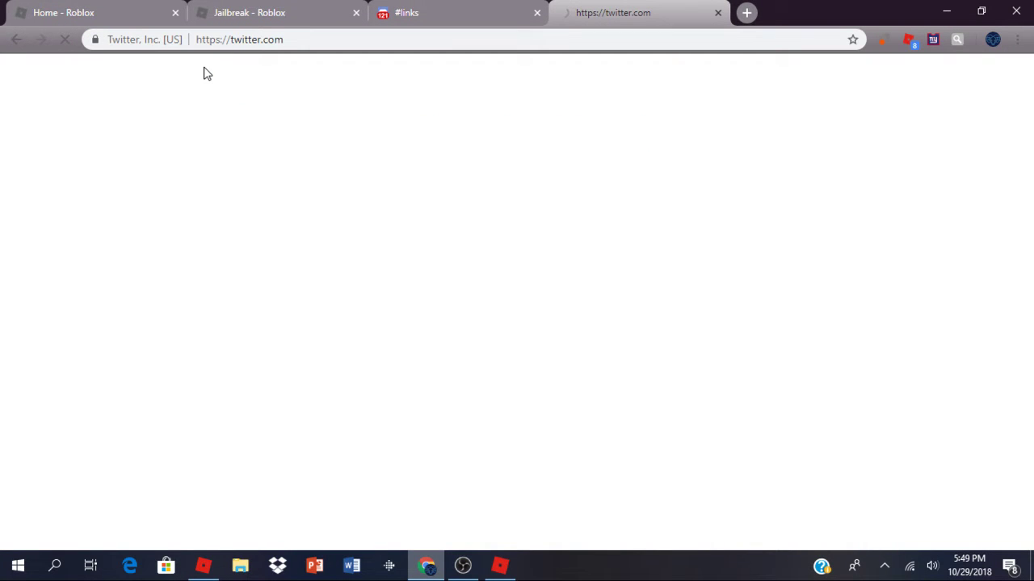
Step: Return to the game and fly past the windmills over the town
click(497, 568)
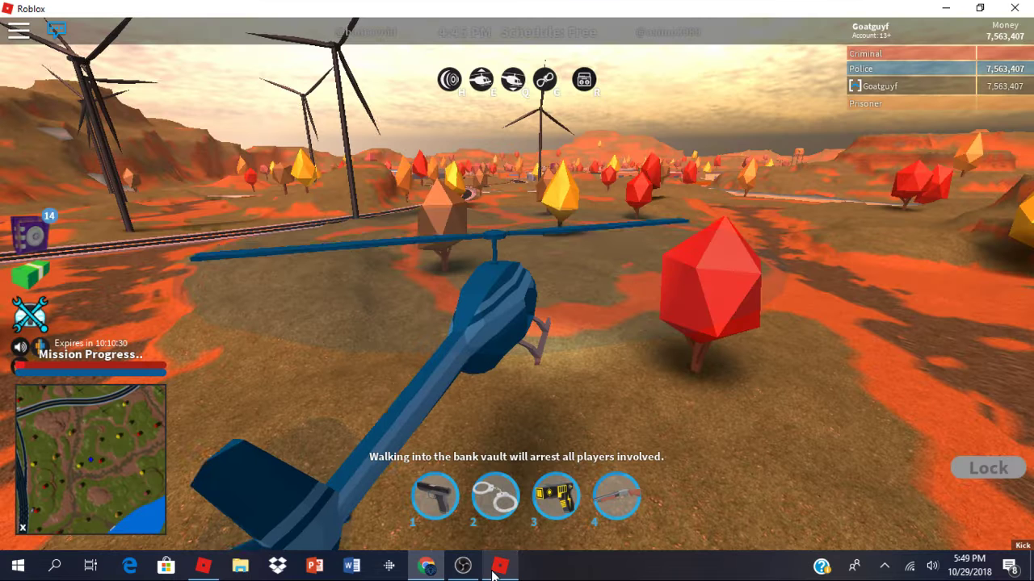
key(a)
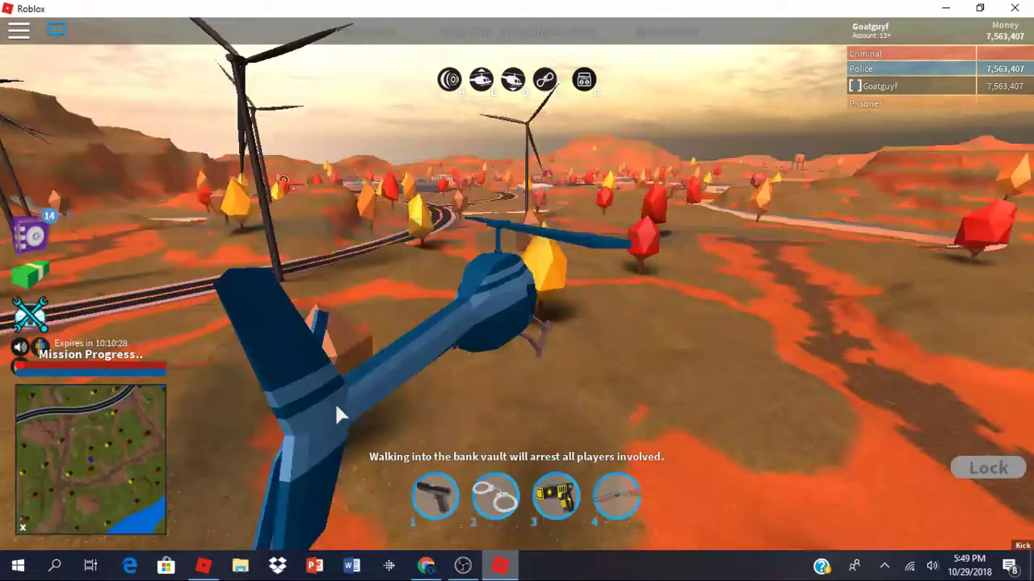
key(a)
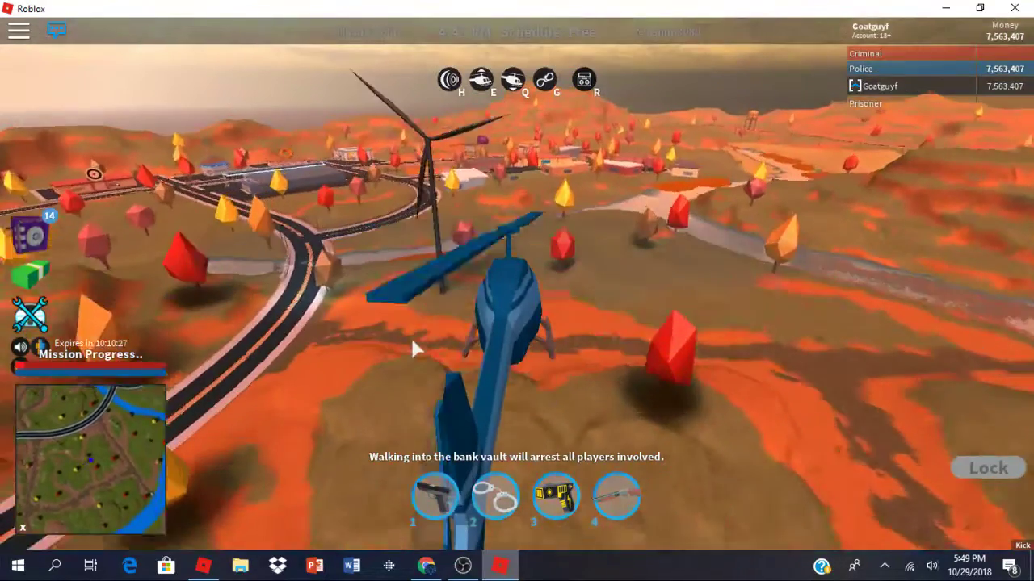
key(w)
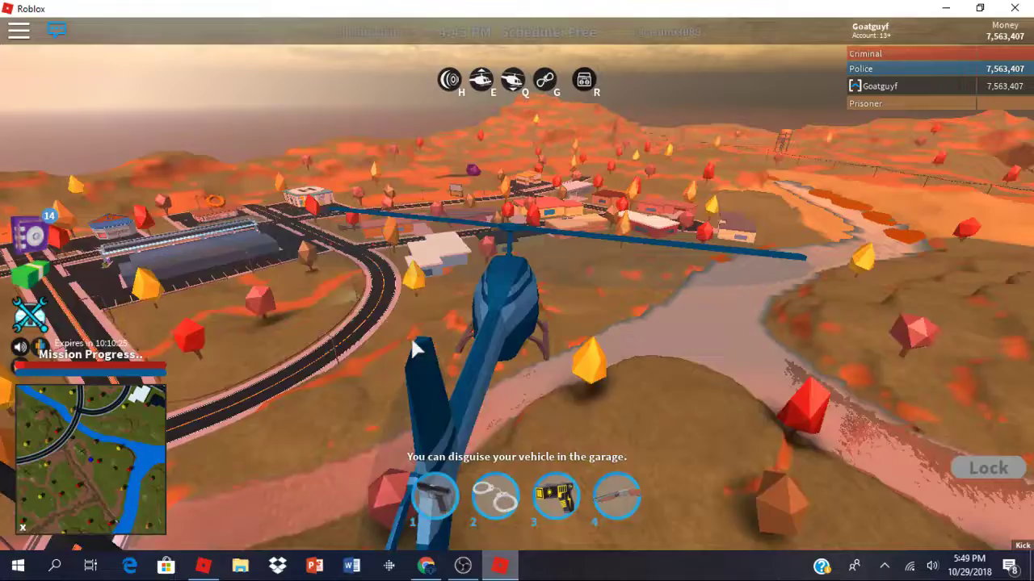
key(w)
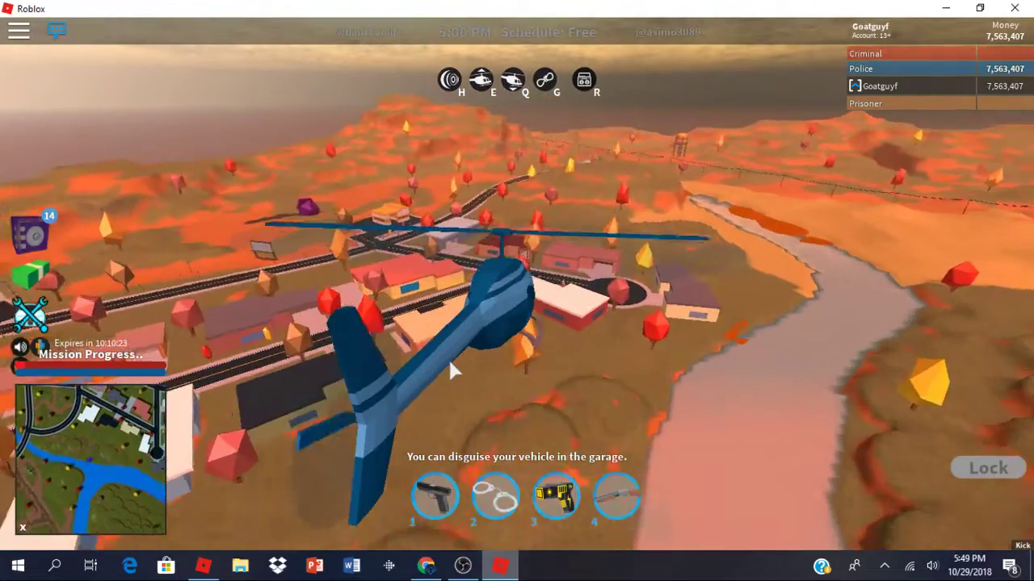
key(w)
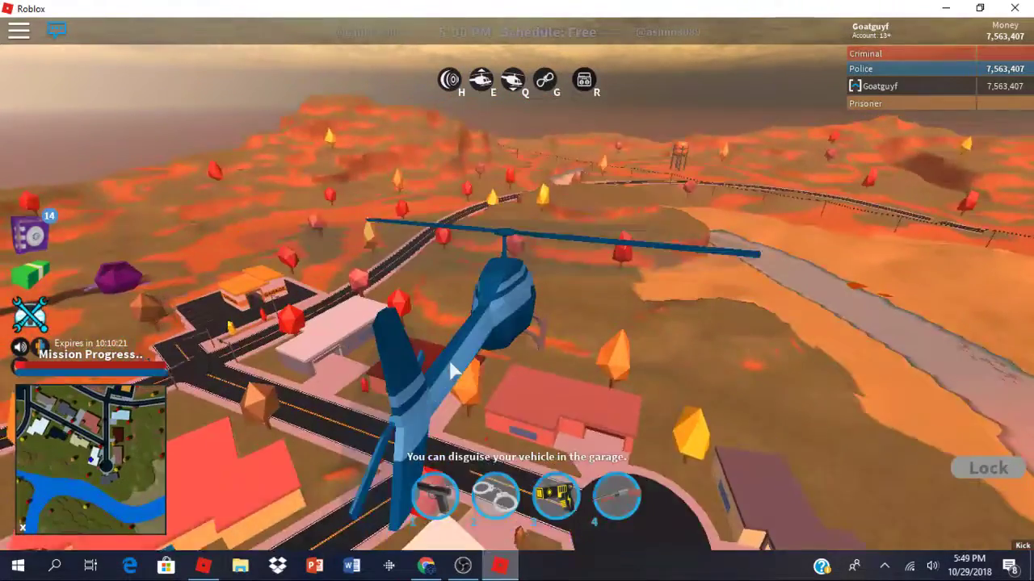
key(w)
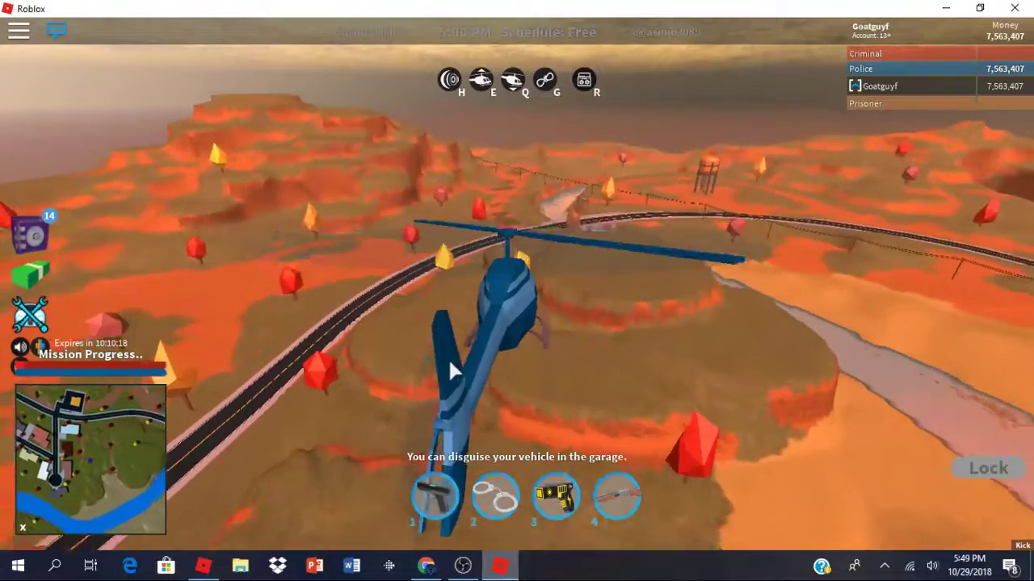
Step: Bank over the lava-streaked canyon and descend circling above the crater
key(w)
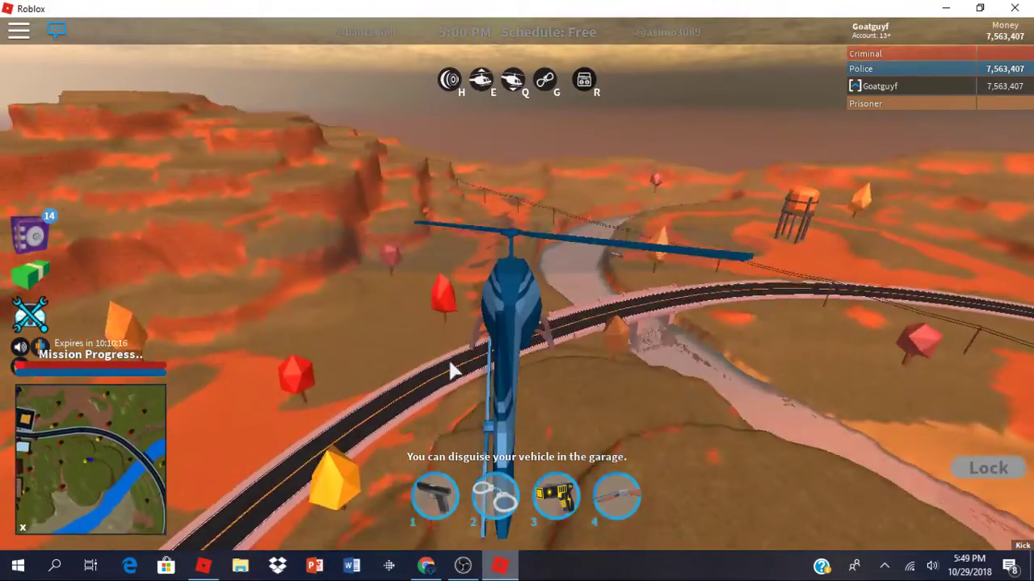
key(d)
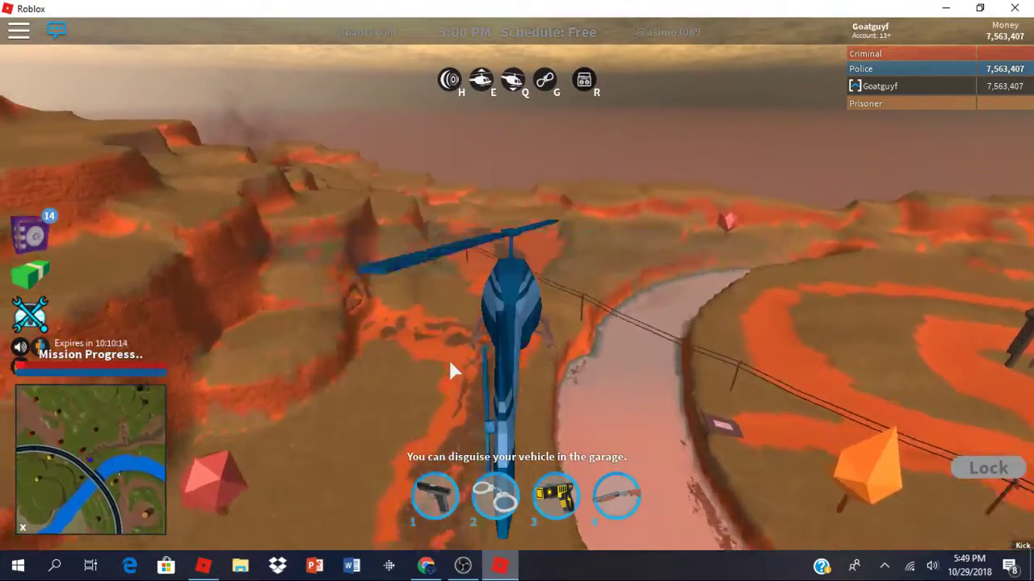
key(a)
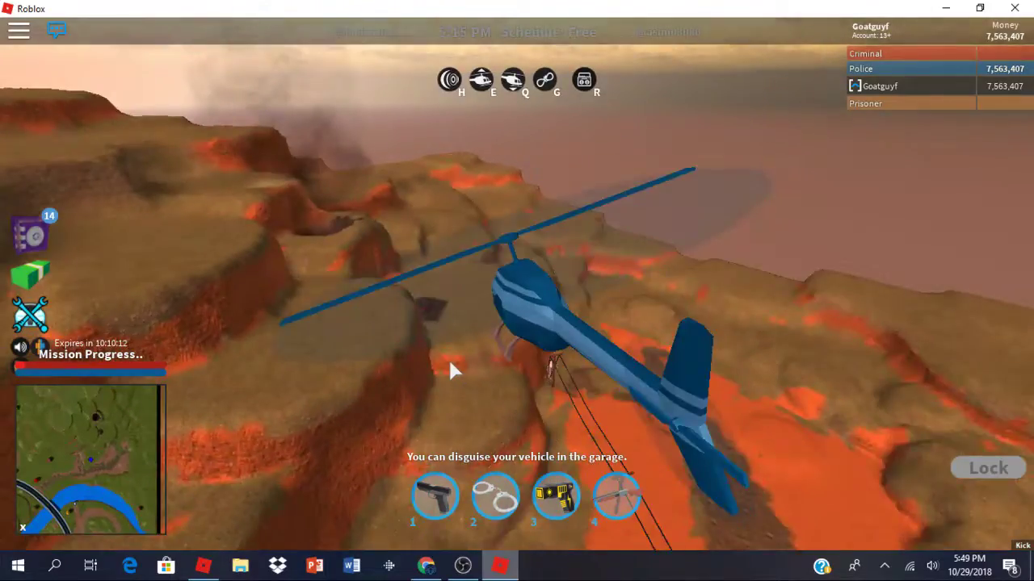
key(s)
key(s)
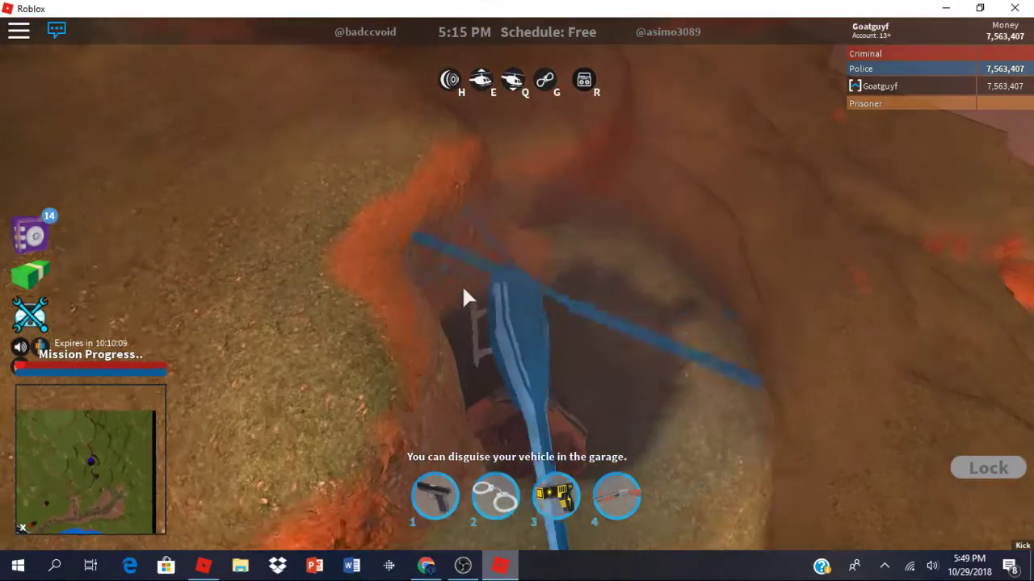
key(w)
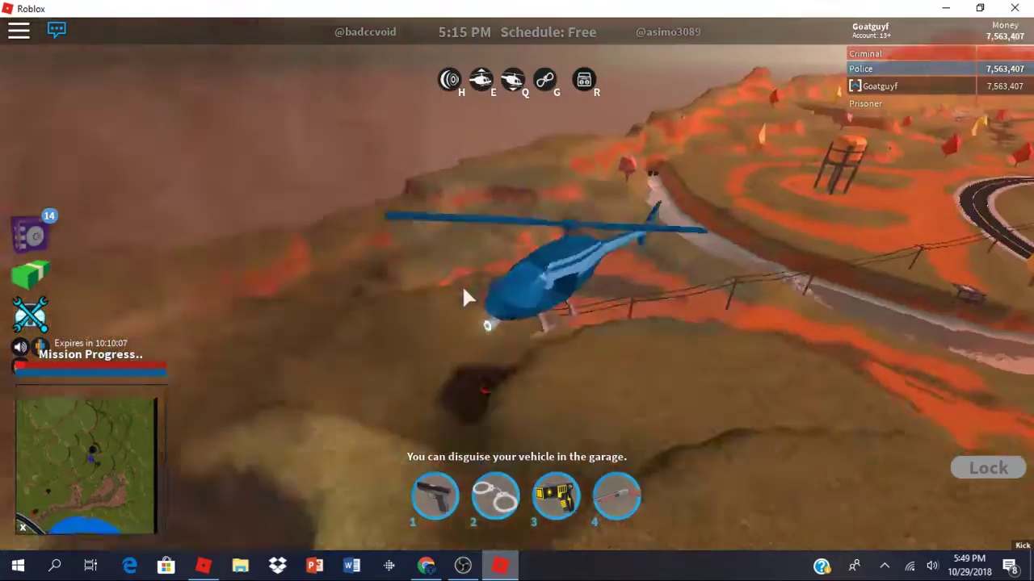
key(a)
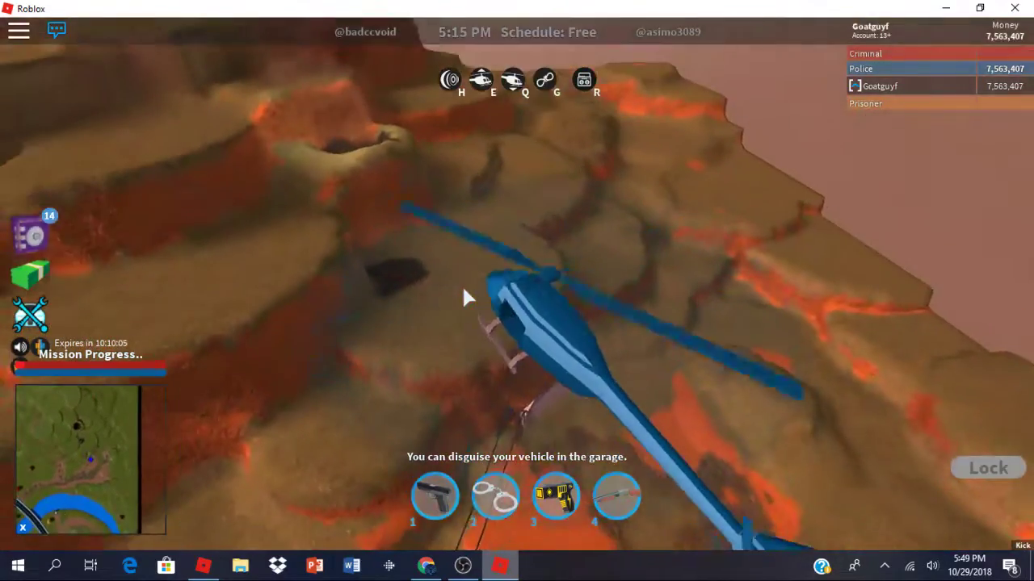
key(a)
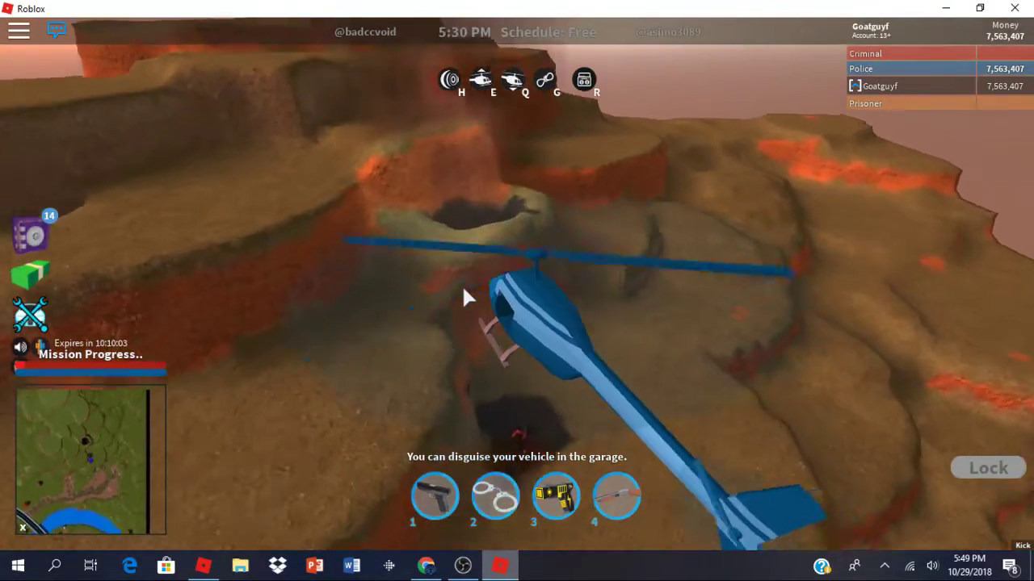
key(d)
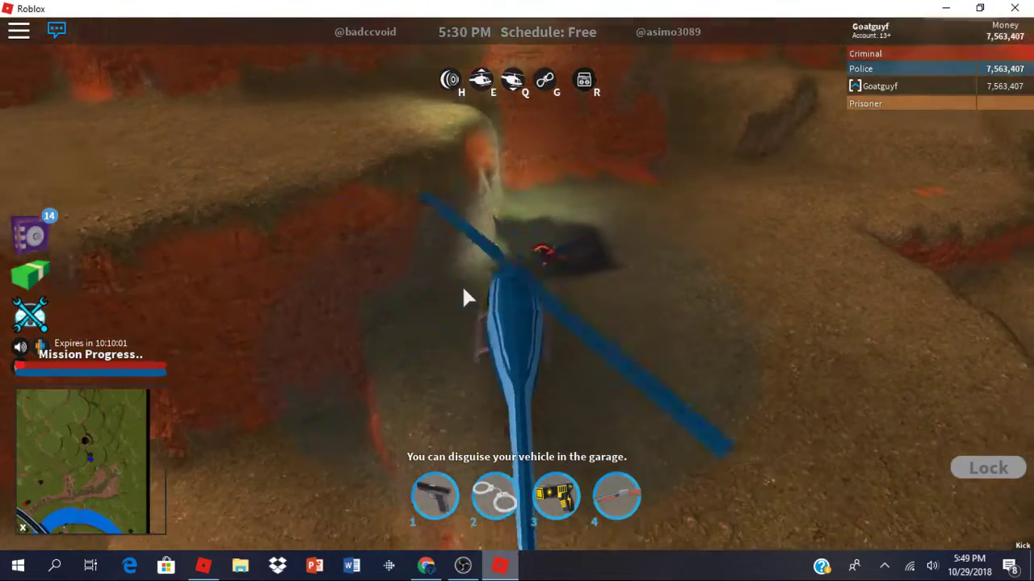
Step: Line up over the crater, sink rotating to the glowing lava hole, then rise out
key(w)
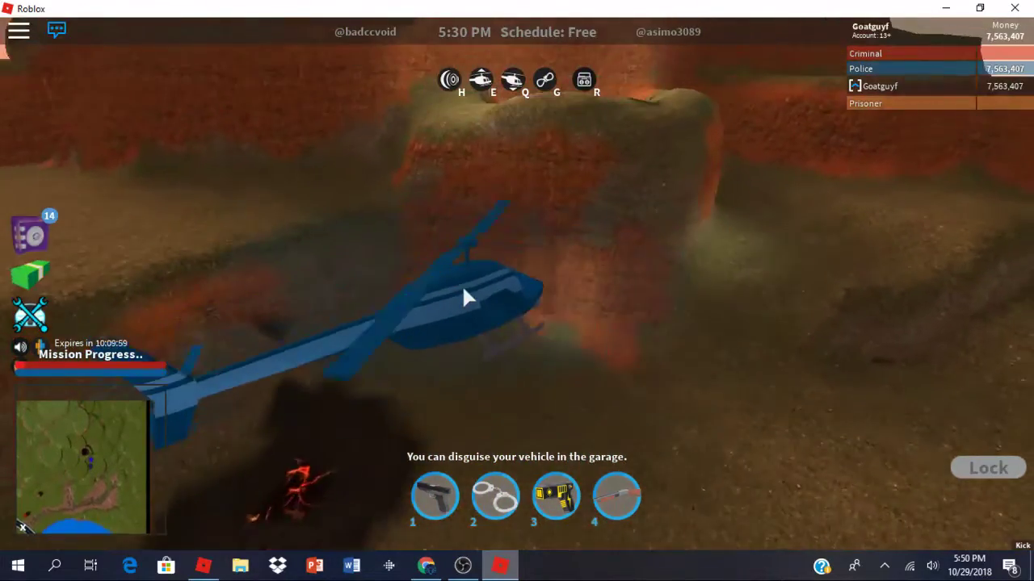
key(a)
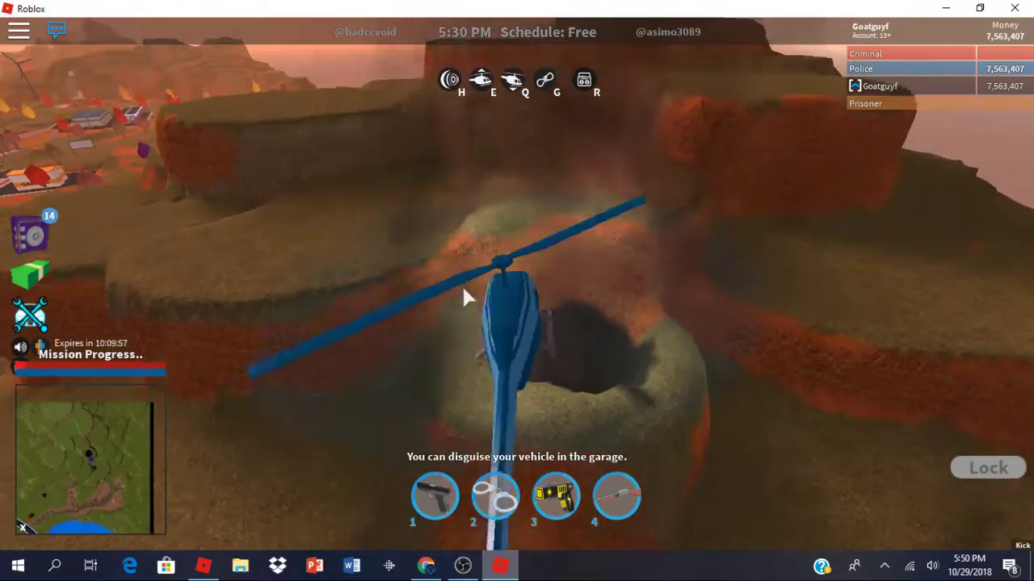
key(d)
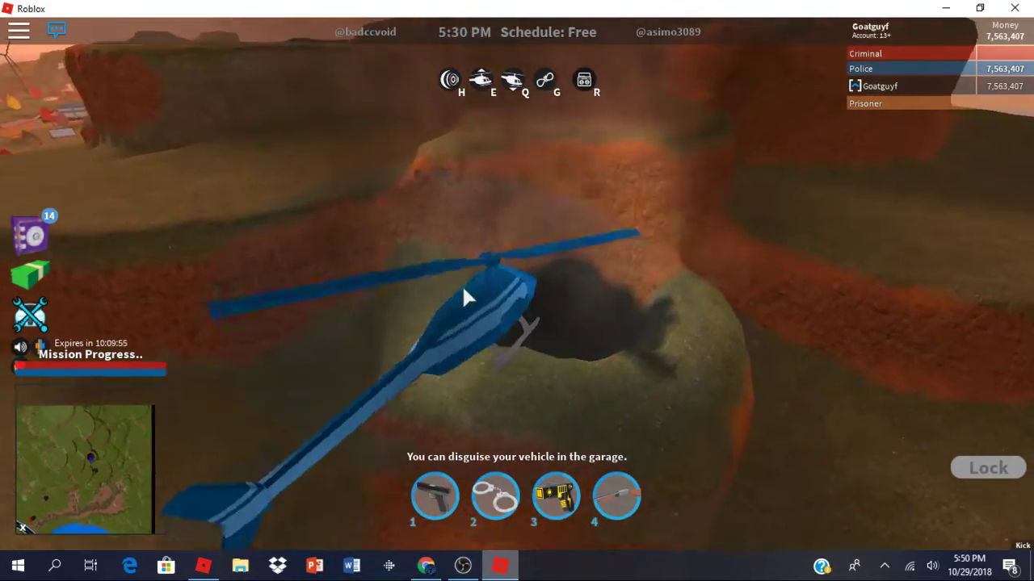
key(d)
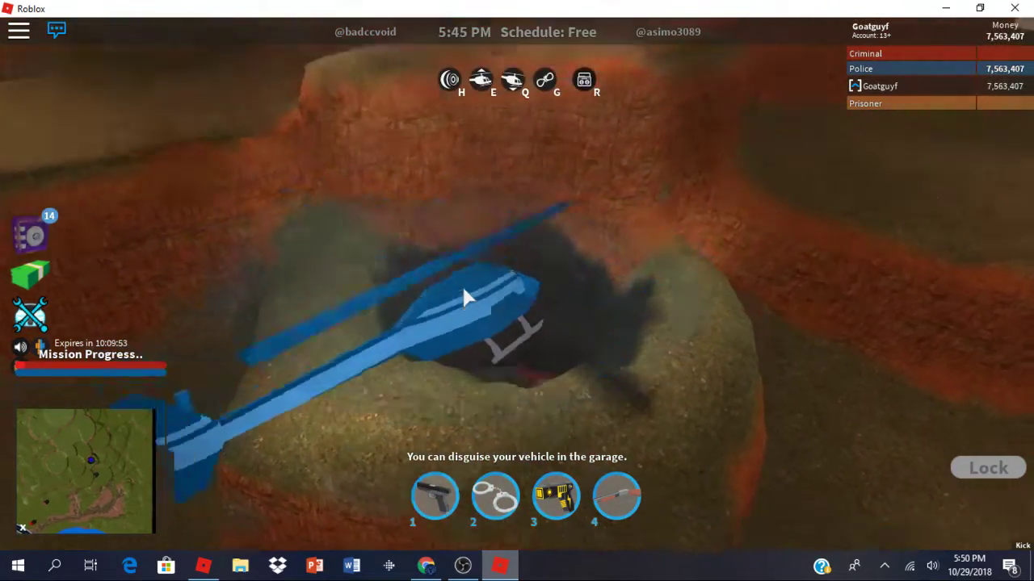
key(d)
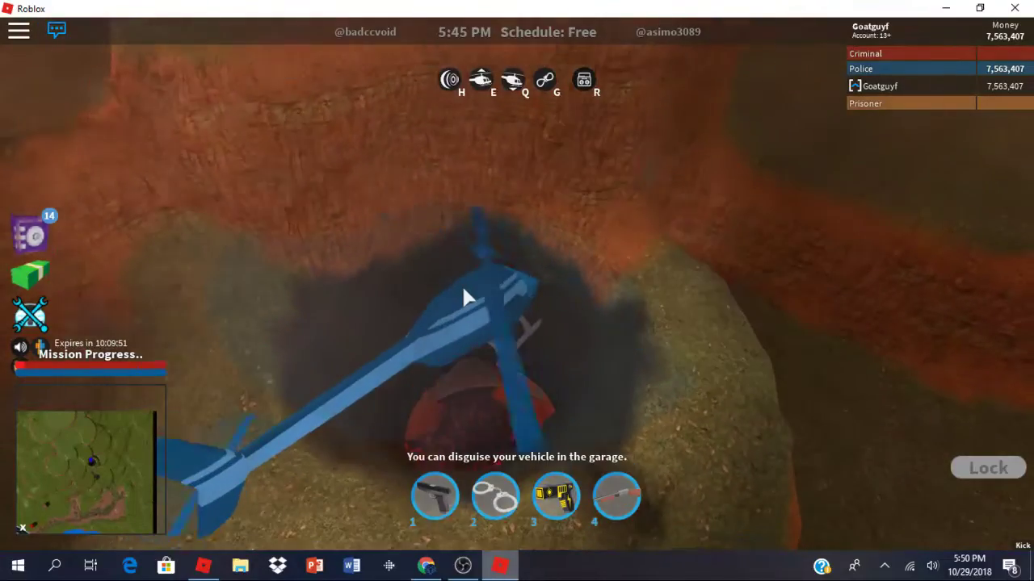
key(d)
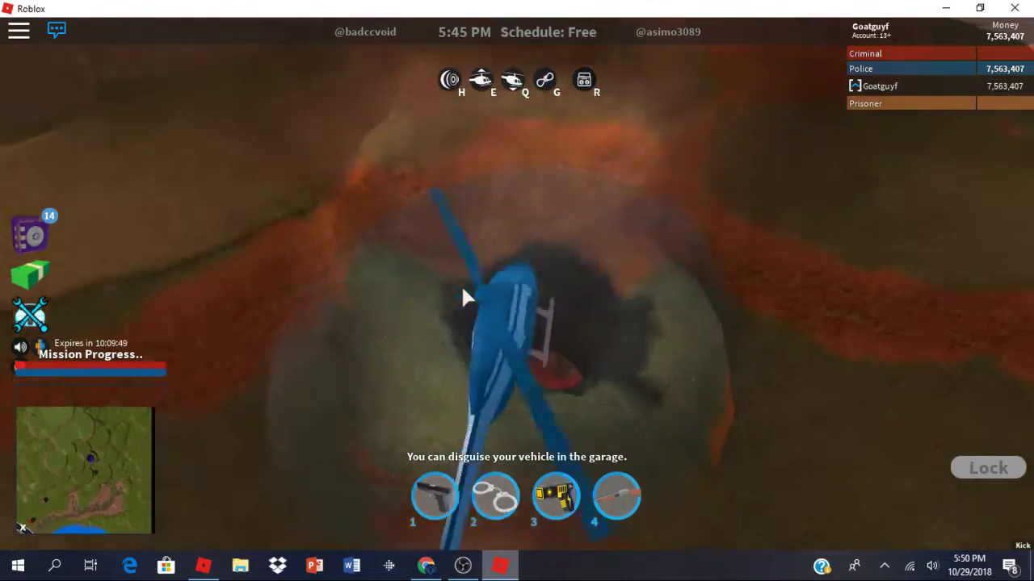
key(d)
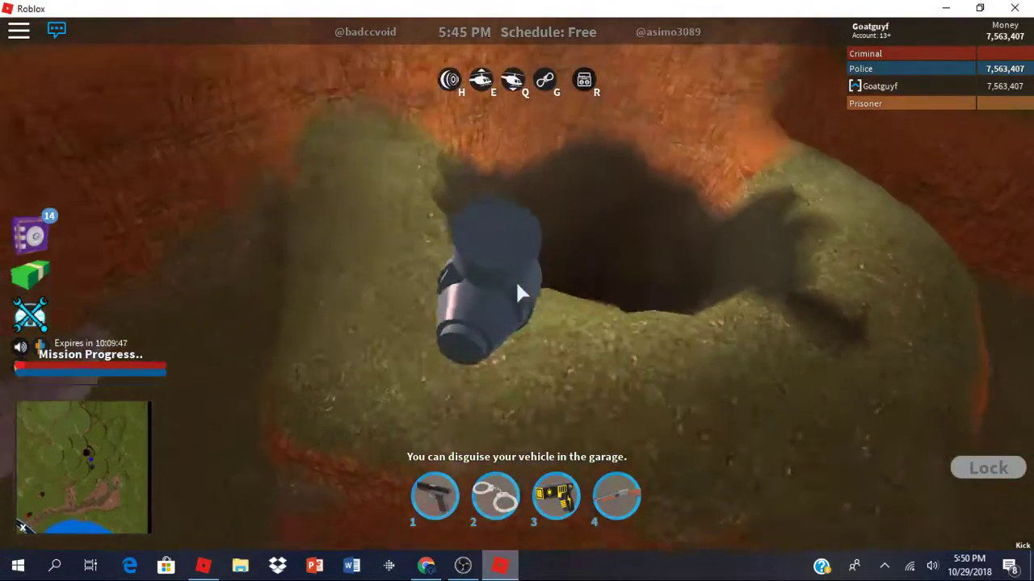
key(d)
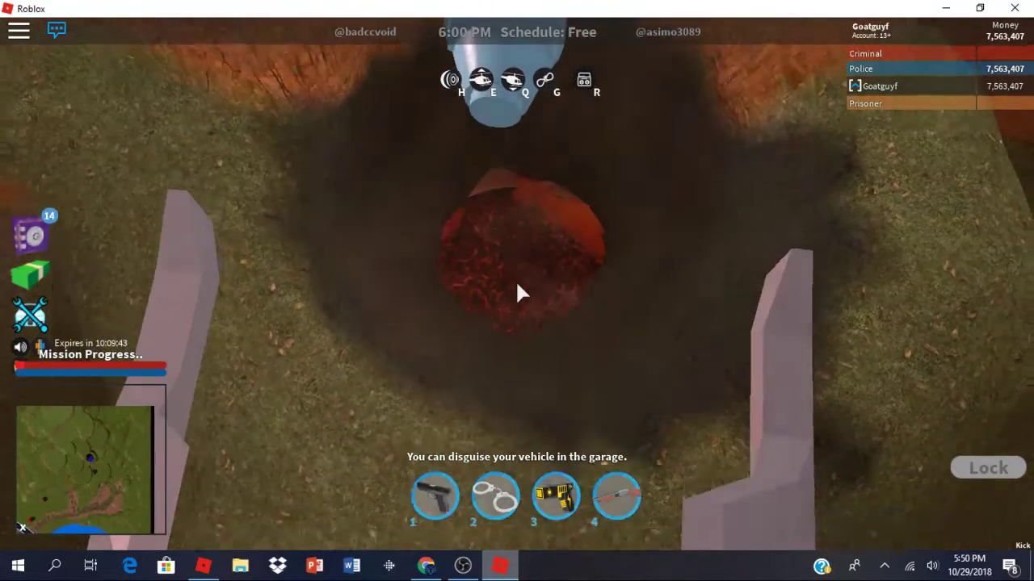
key(w)
key(w)
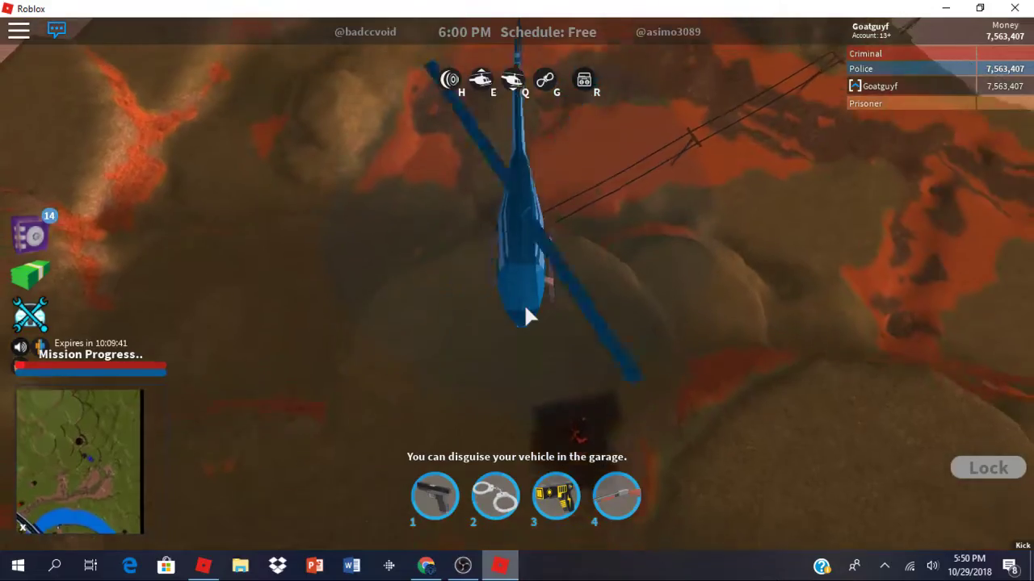
Step: Fly the police helicopter across the canyon and settle it on the crater's rocky floor
key(a)
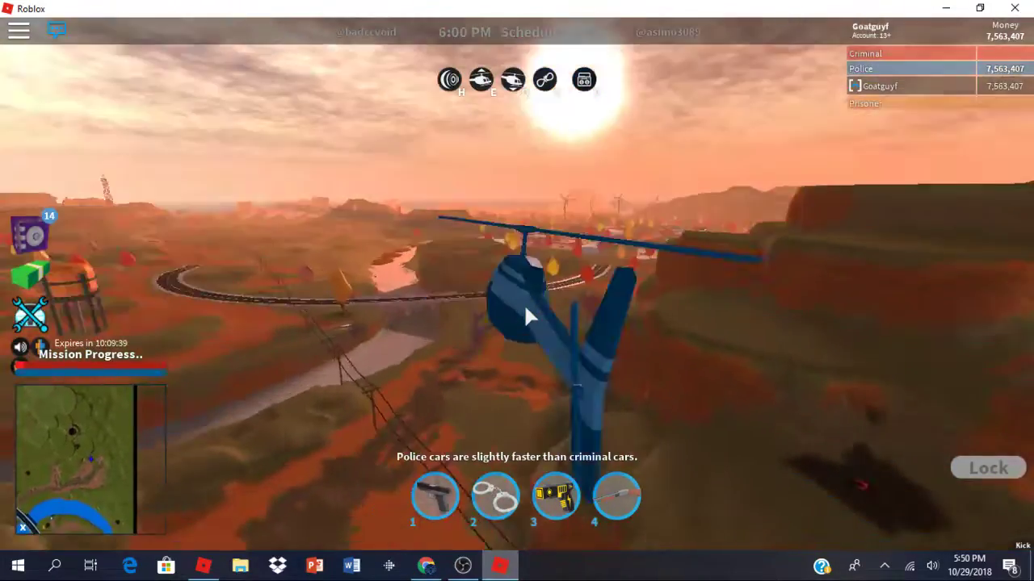
key(d)
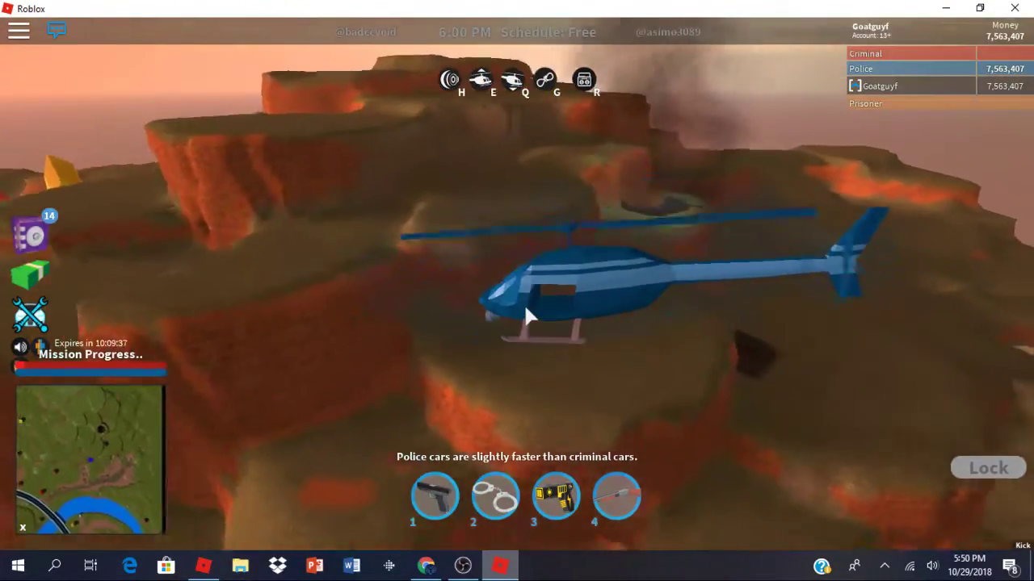
key(w)
key(a)
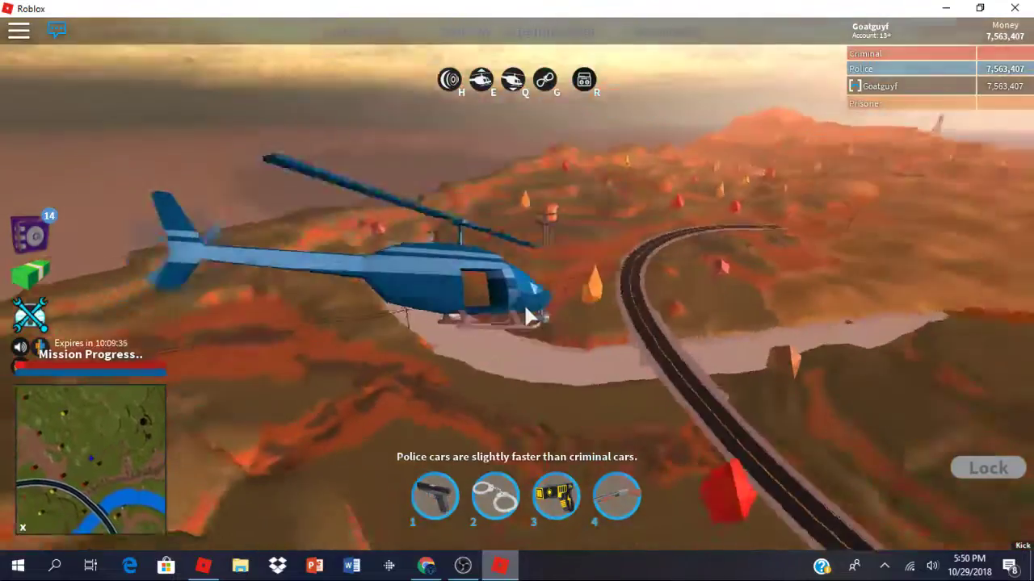
key(a)
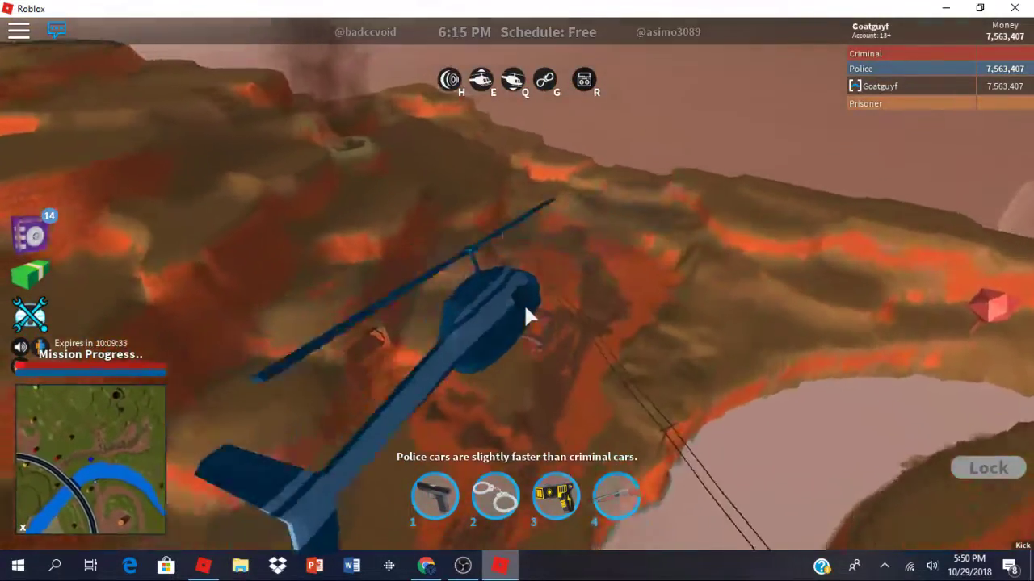
key(d)
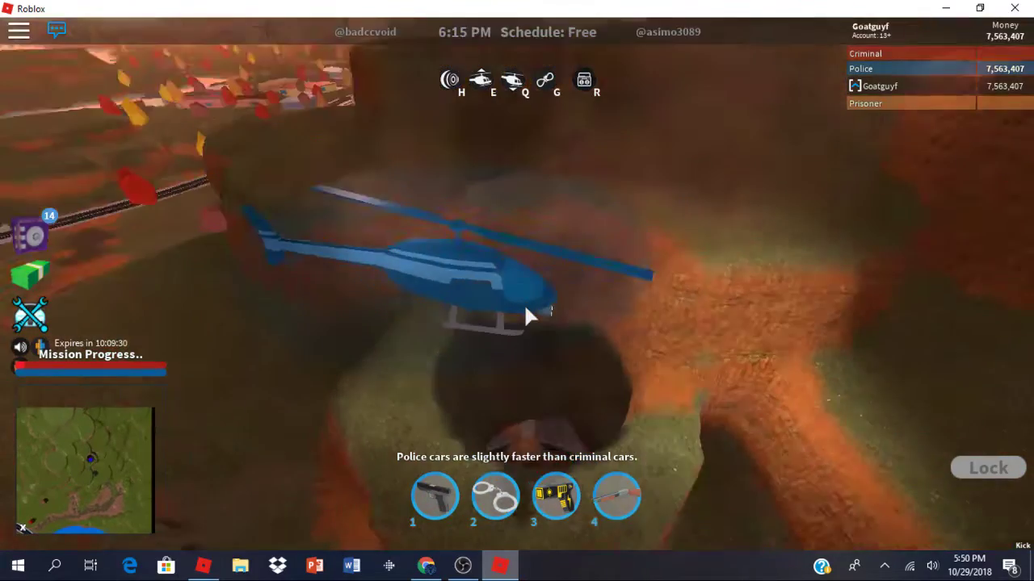
key(a)
key(d)
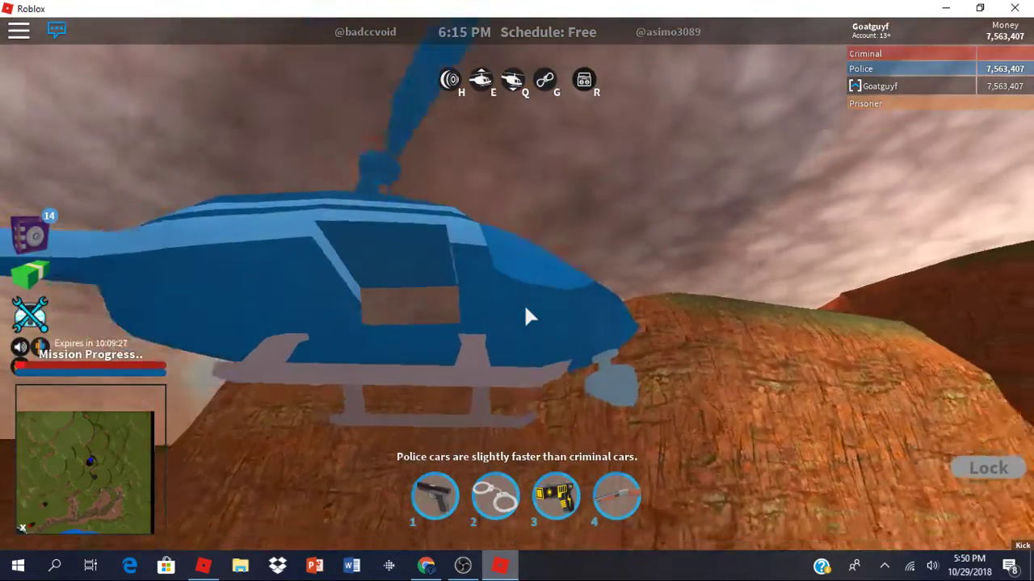
key(d)
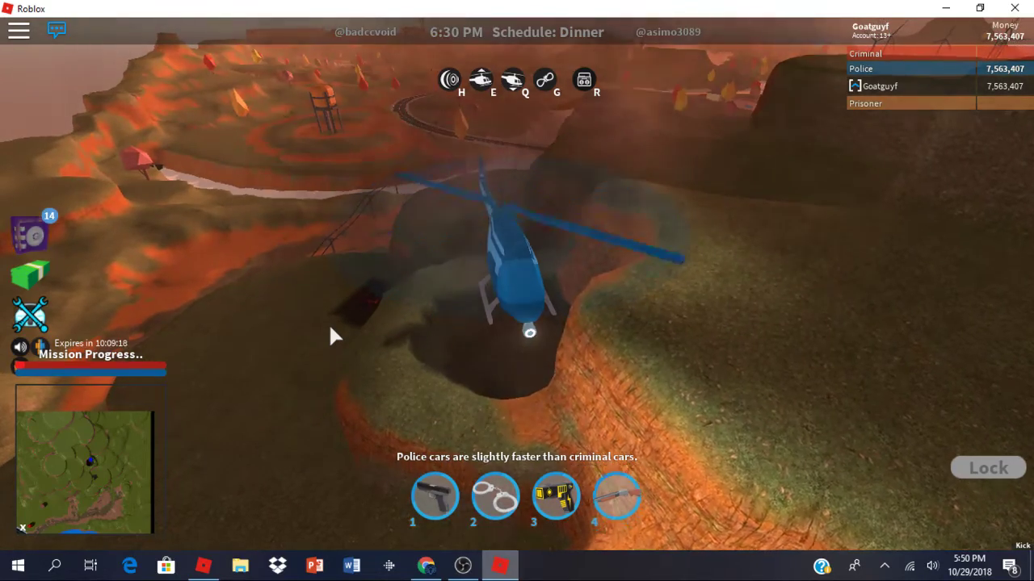
Step: Lift off from the crater and climb toward the river and water tower
key(space)
key(w)
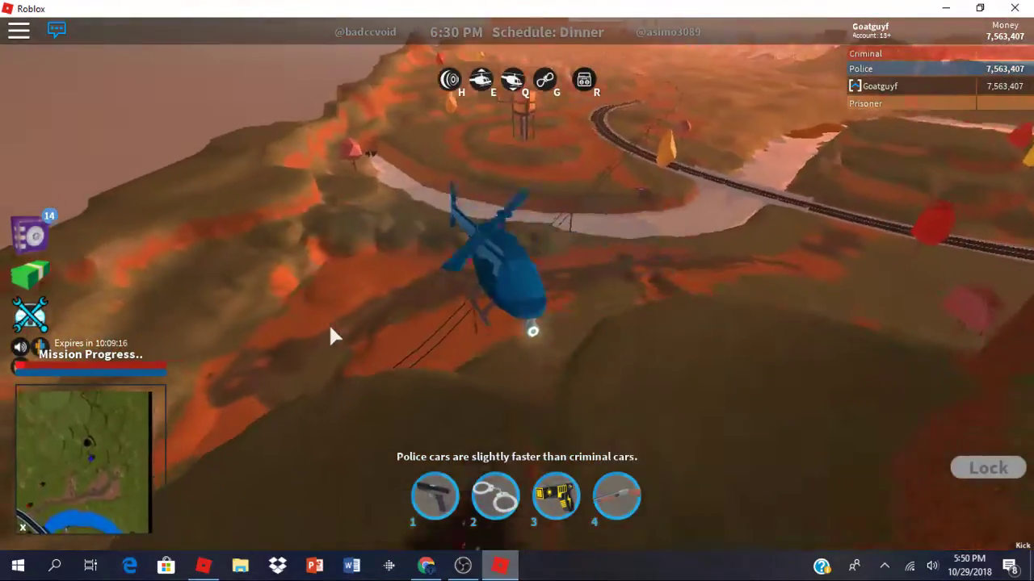
key(a)
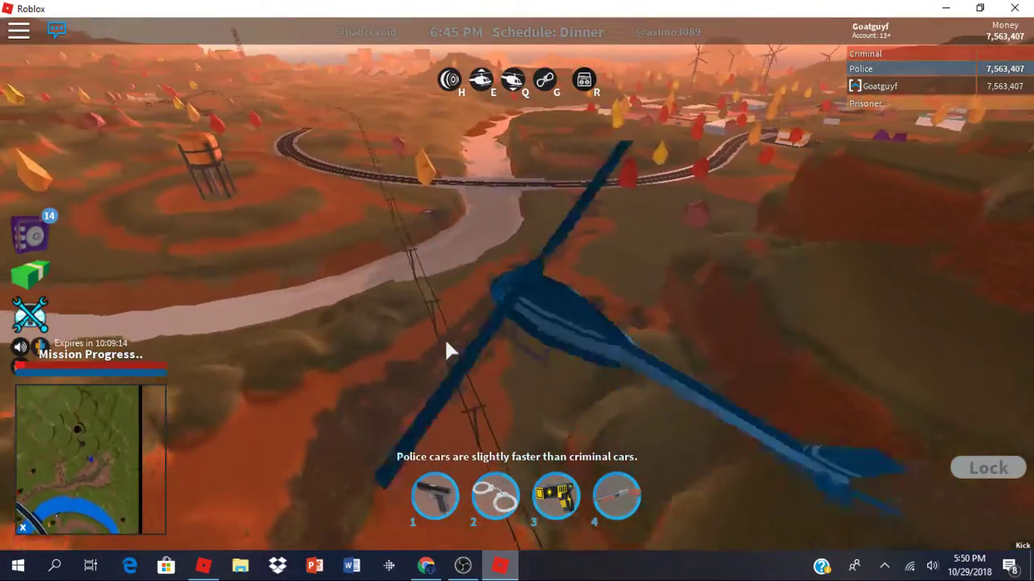
key(space)
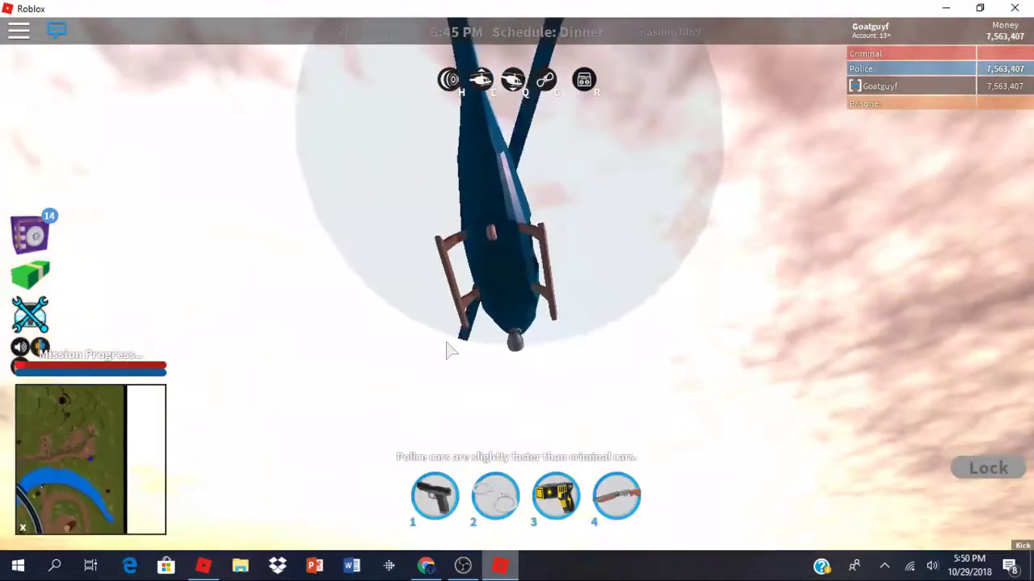
key(w)
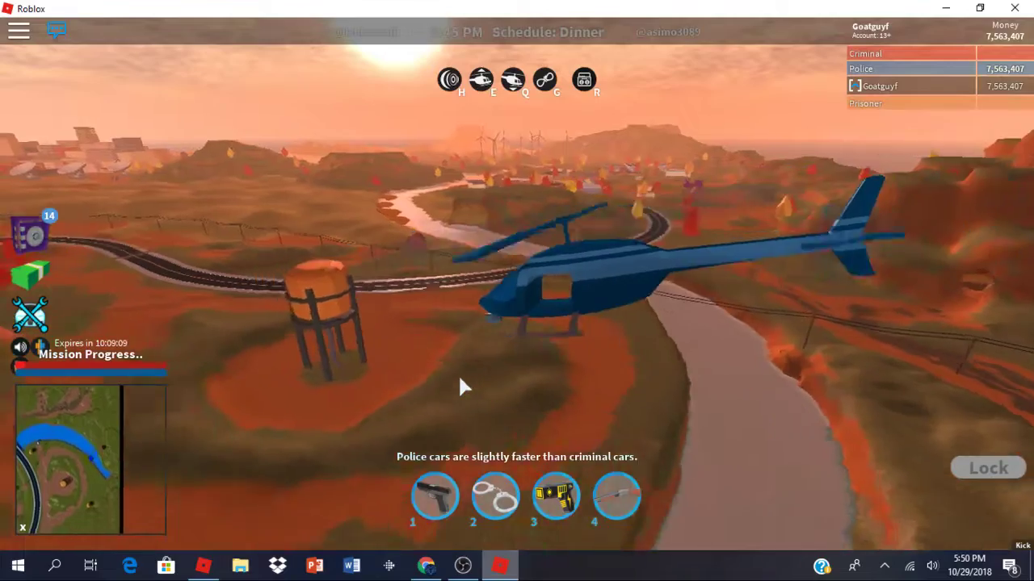
Step: Follow the road past the railway and lava-streaked hills to the tunnel by the orange truck
key(a)
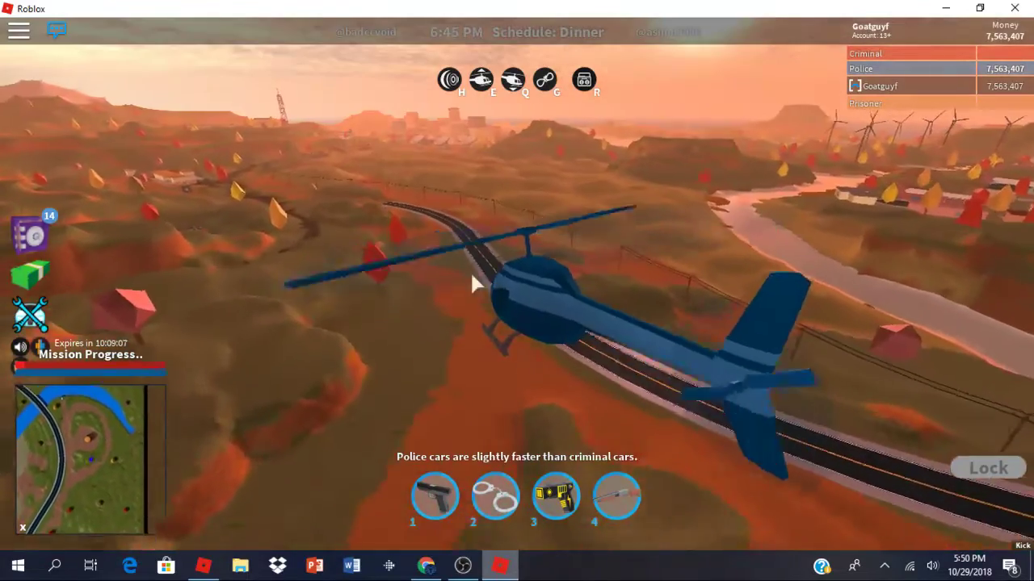
key(w)
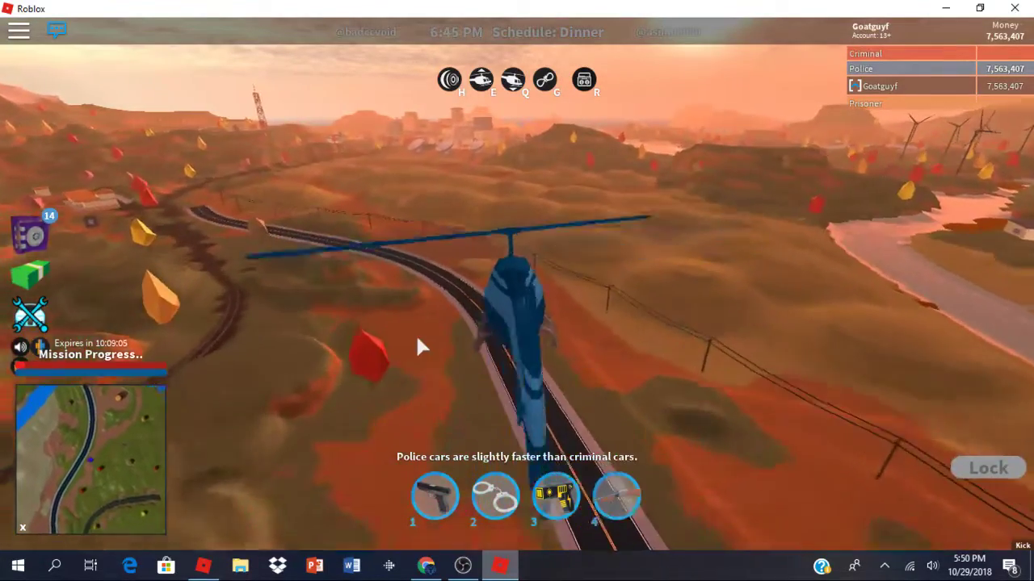
key(a)
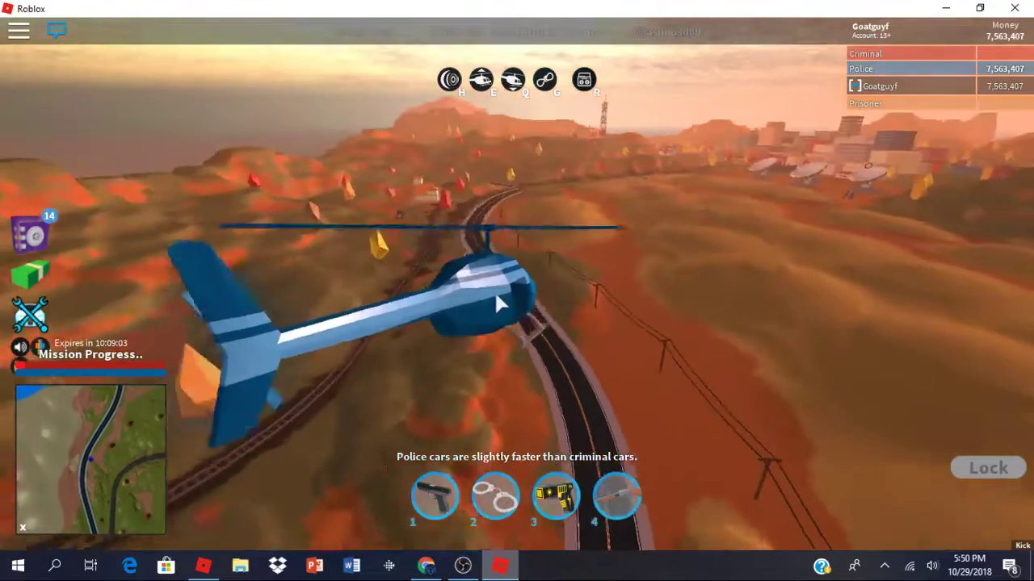
key(a)
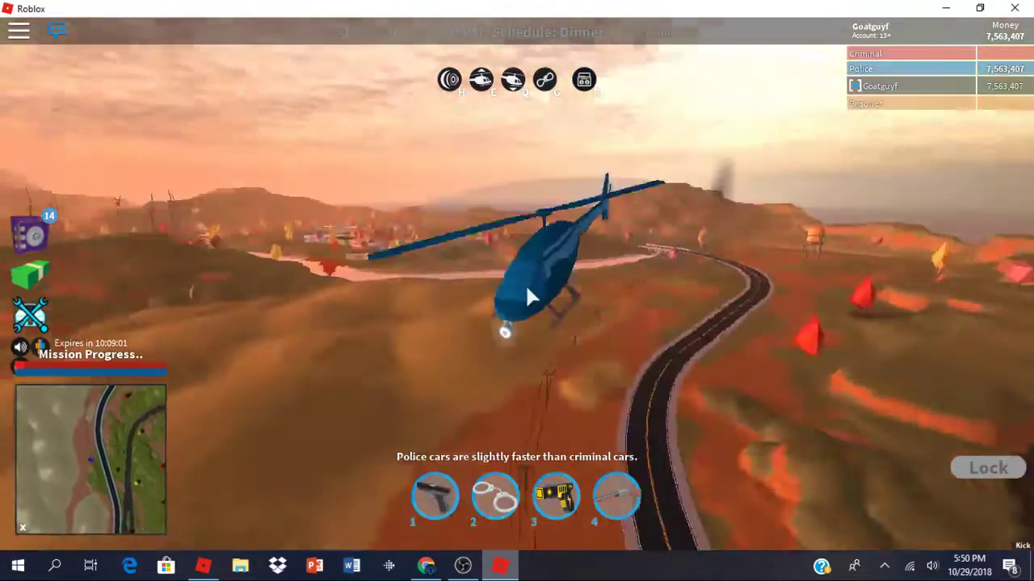
key(a)
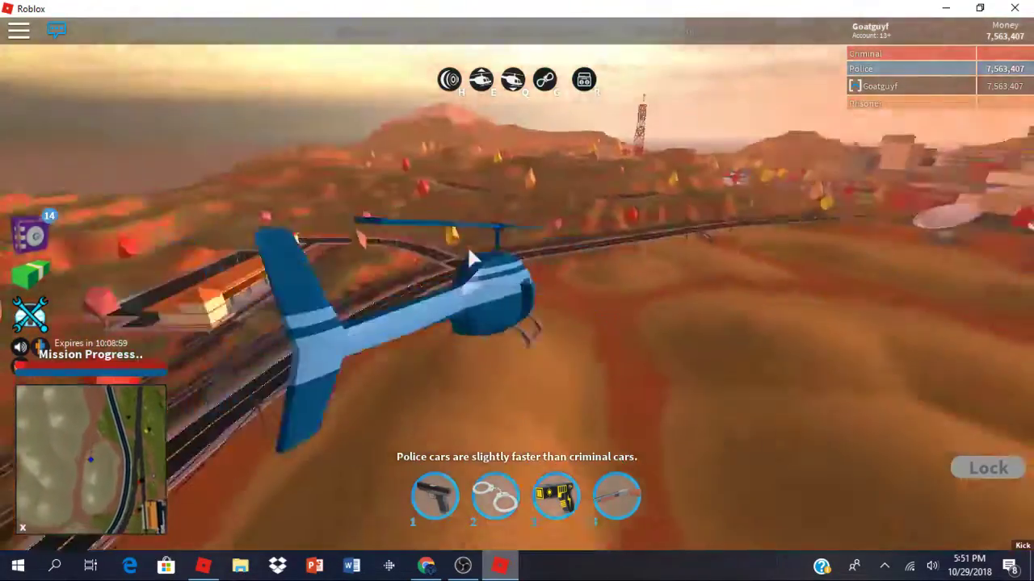
key(a)
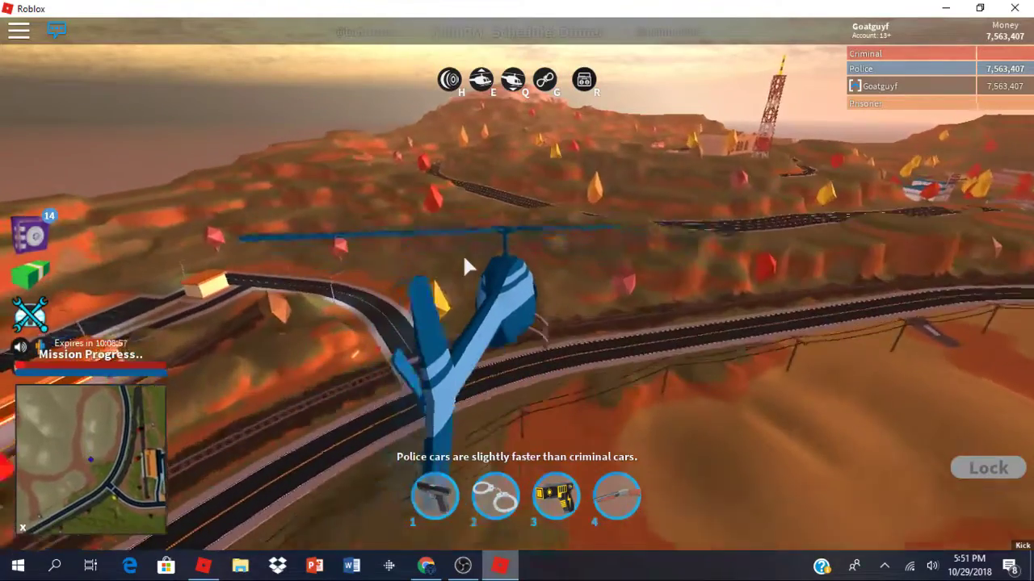
key(a)
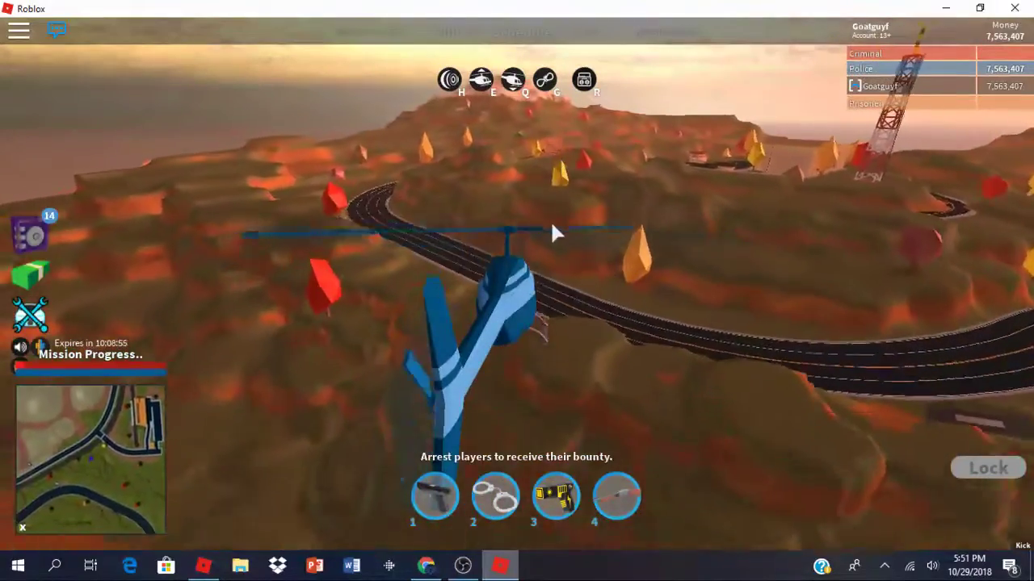
key(d)
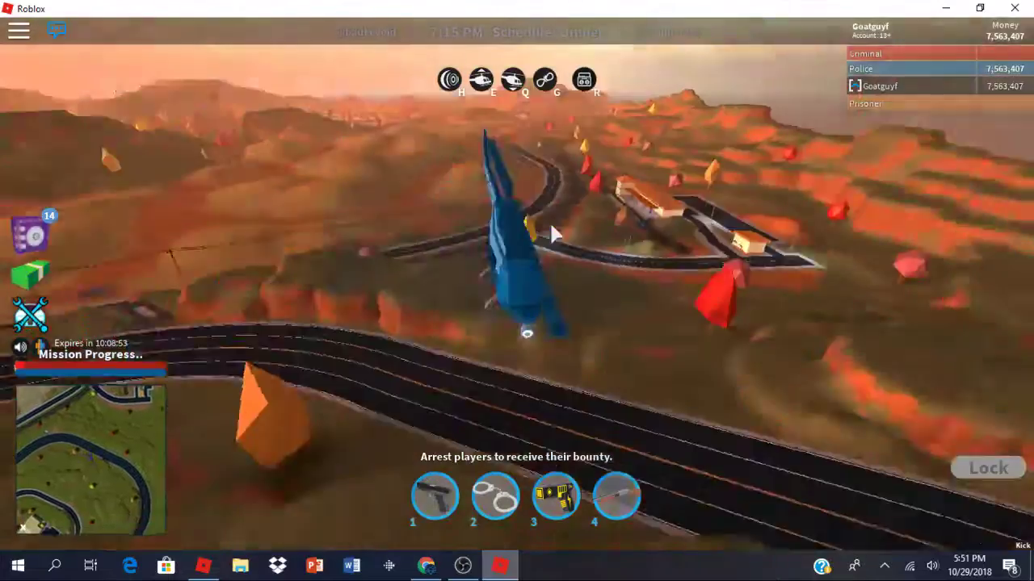
key(a)
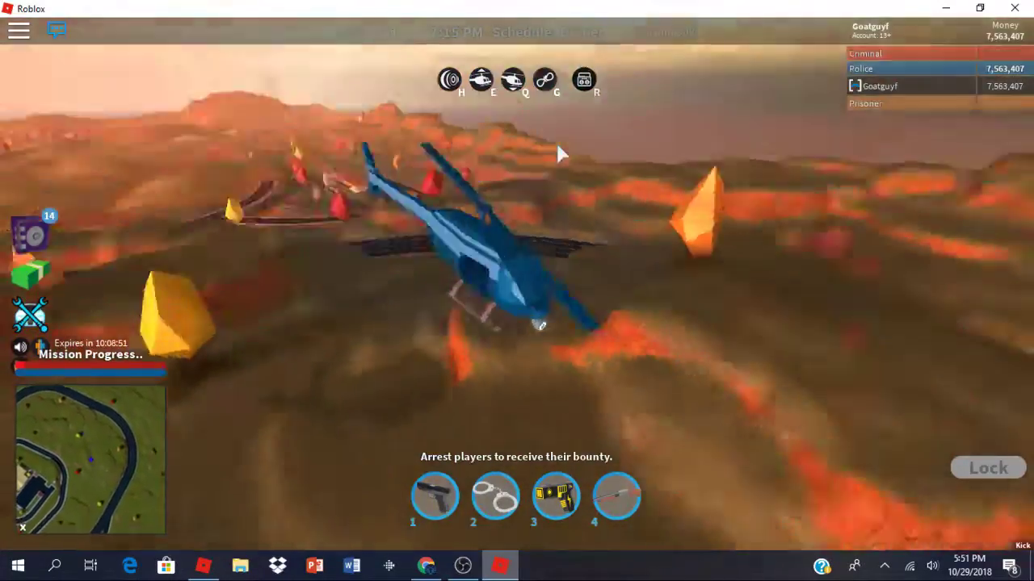
key(d)
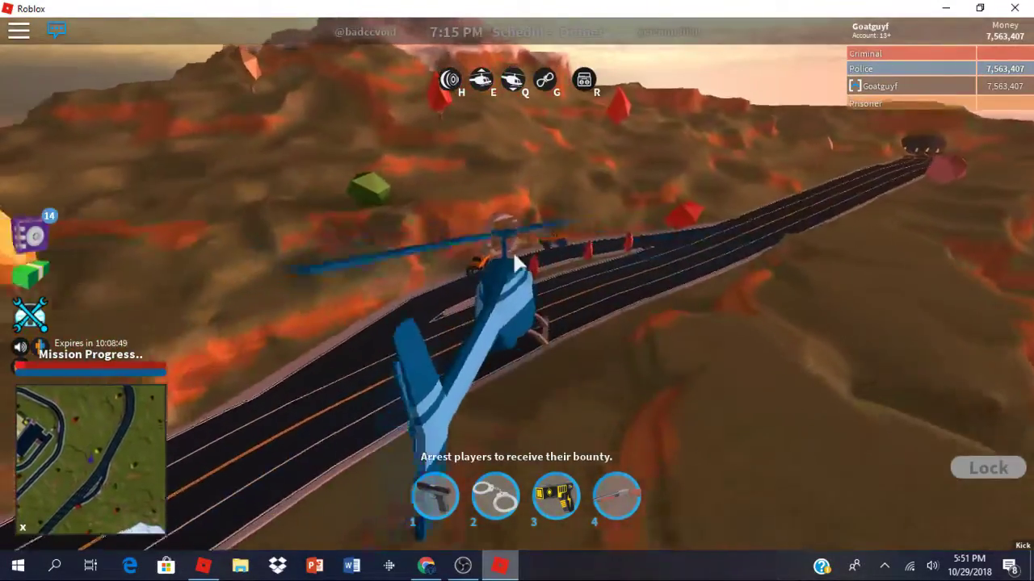
key(d)
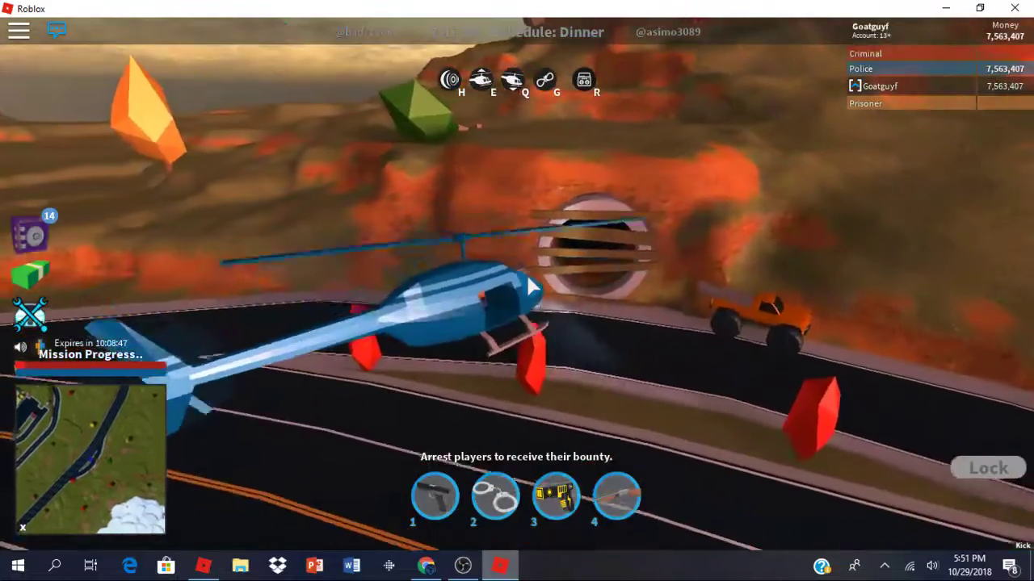
Step: Bail out by the tunnel, explore it on foot, then reboard the helicopter
key(space)
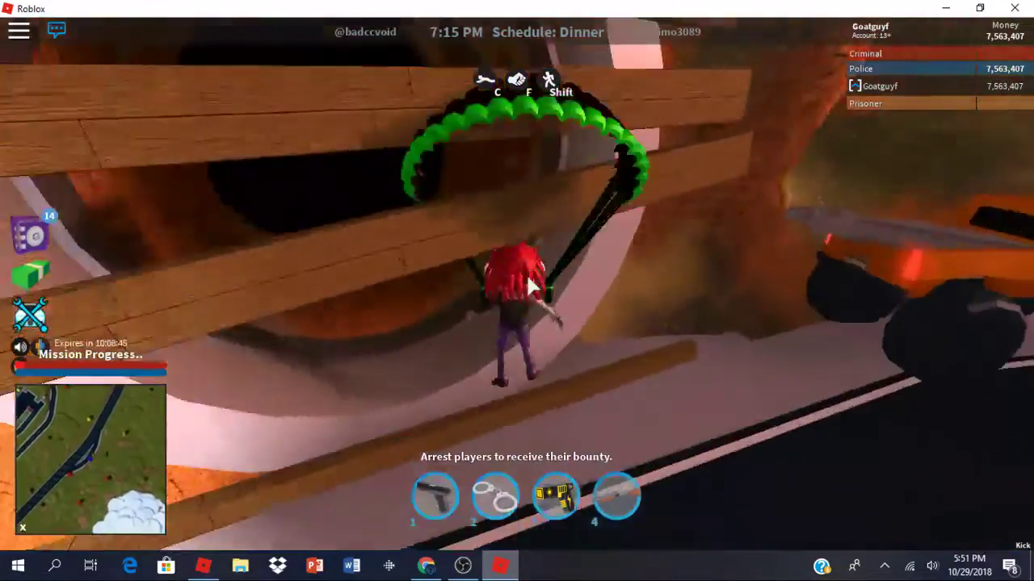
key(w)
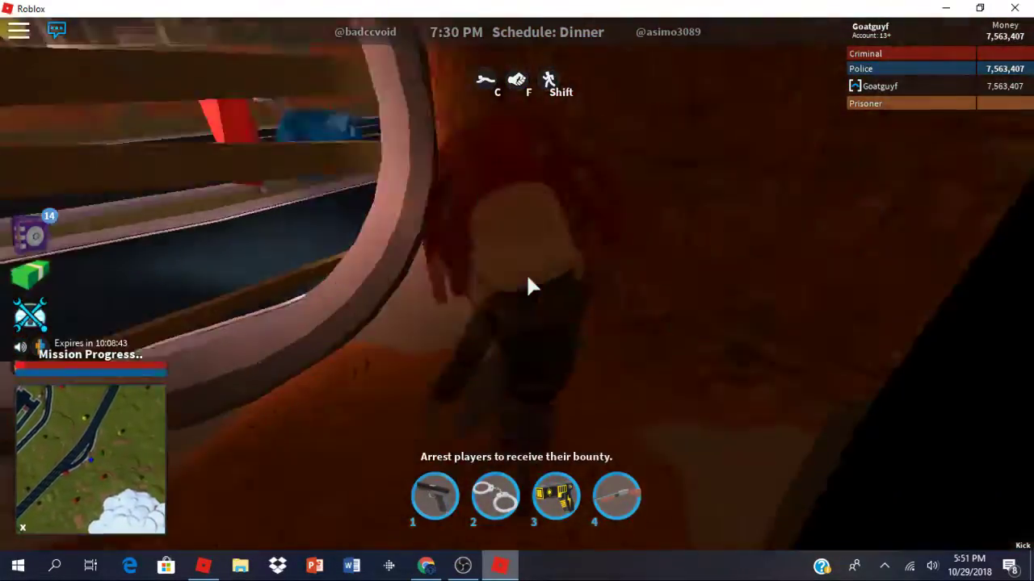
key(w)
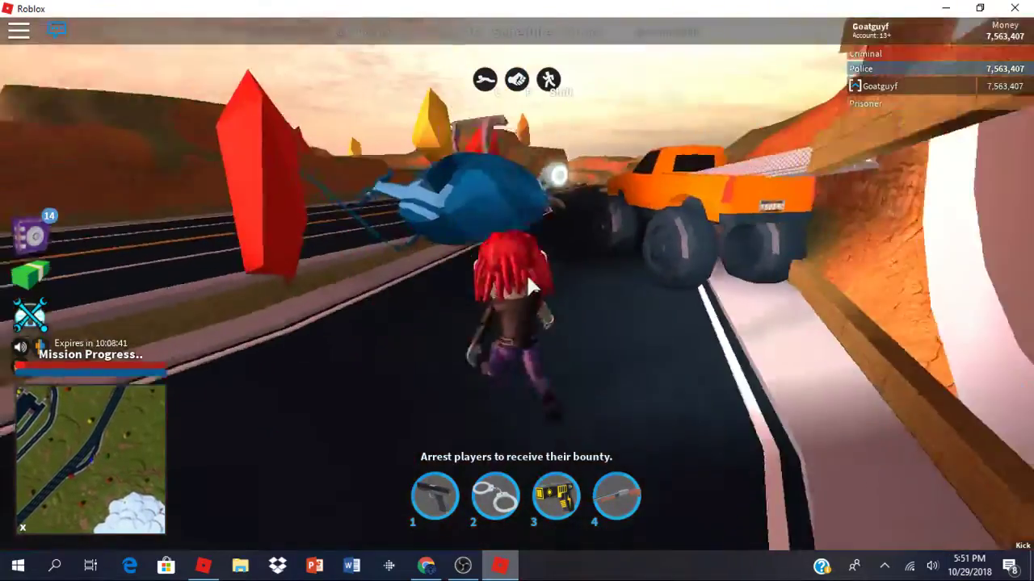
key(w)
key(e)
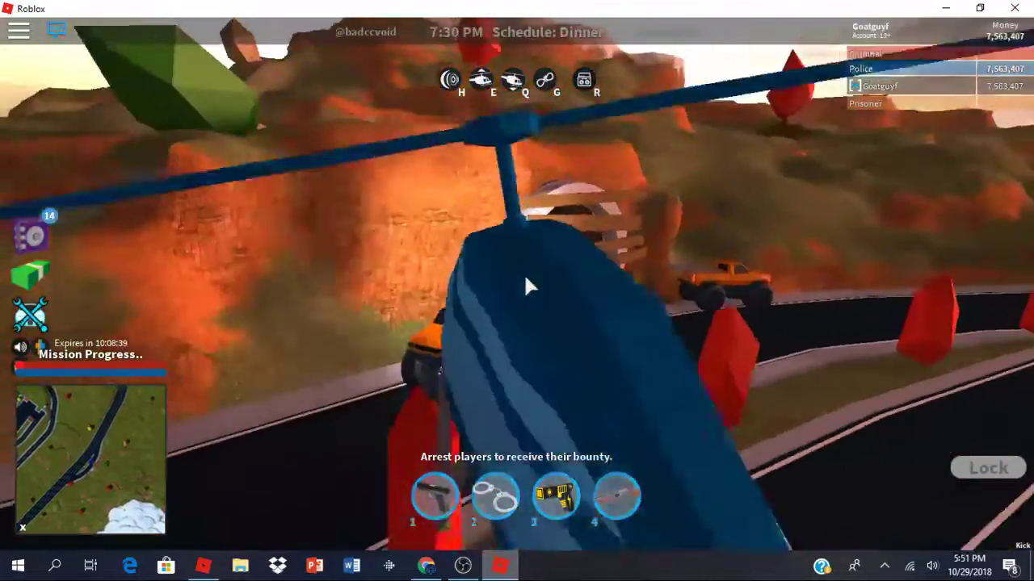
Step: Fly over the hills past the station buildings and along the desert road
key(w)
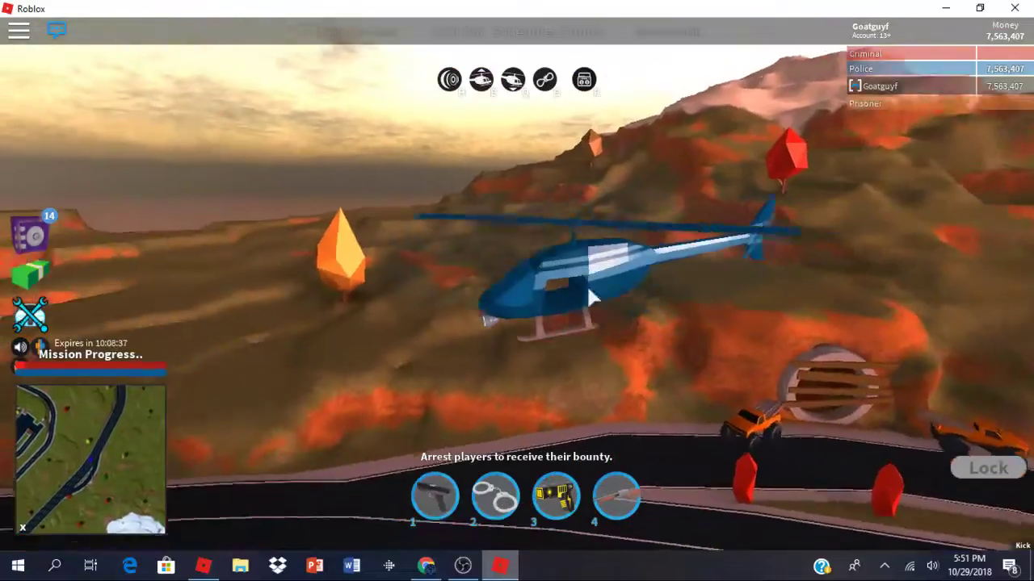
key(d)
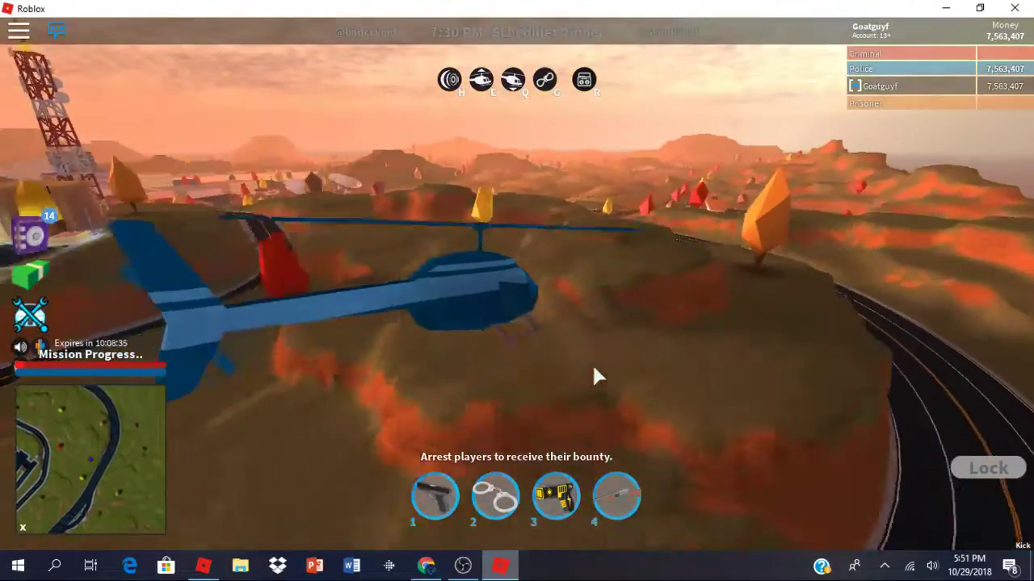
key(d)
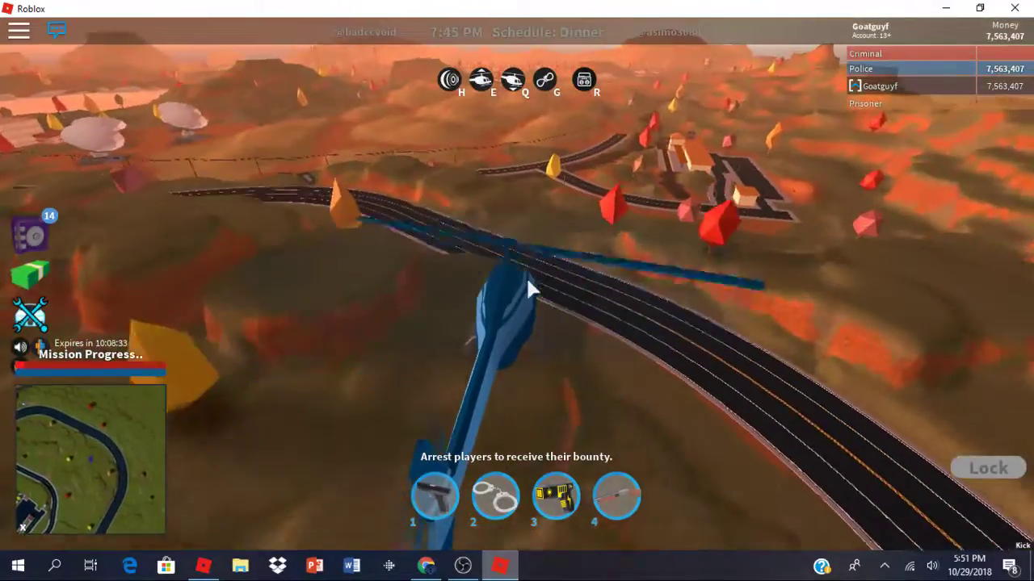
key(a)
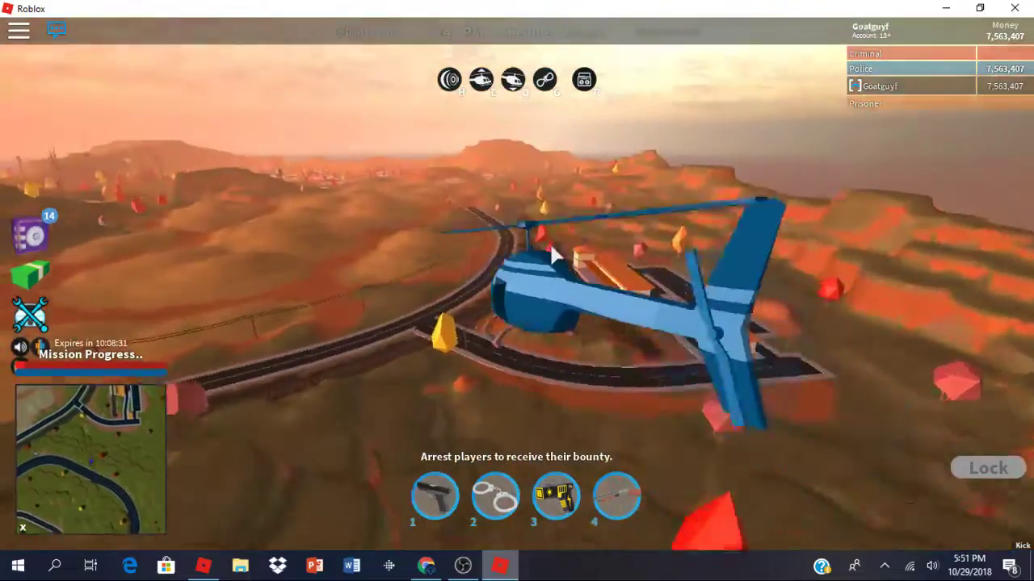
key(d)
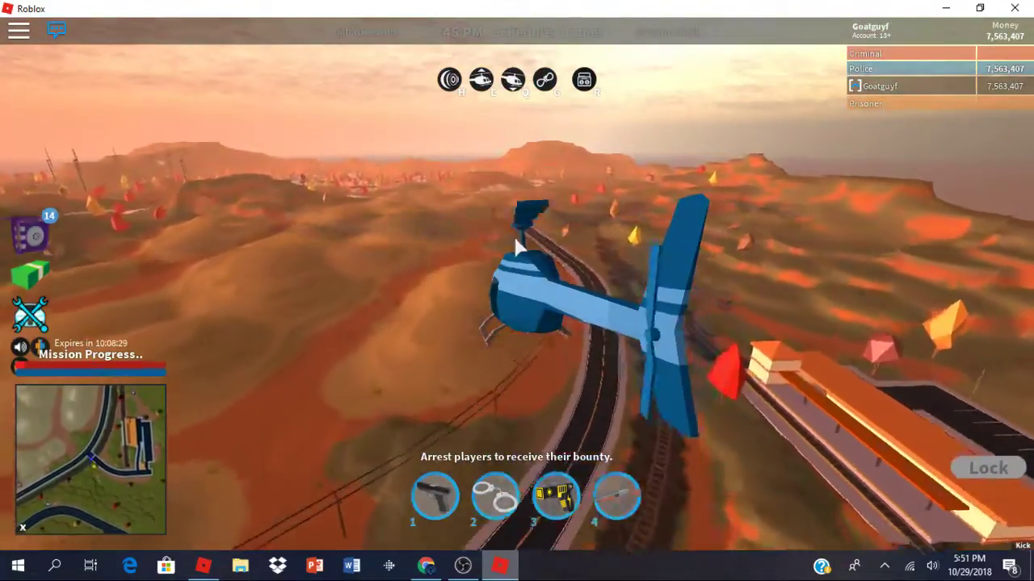
key(a)
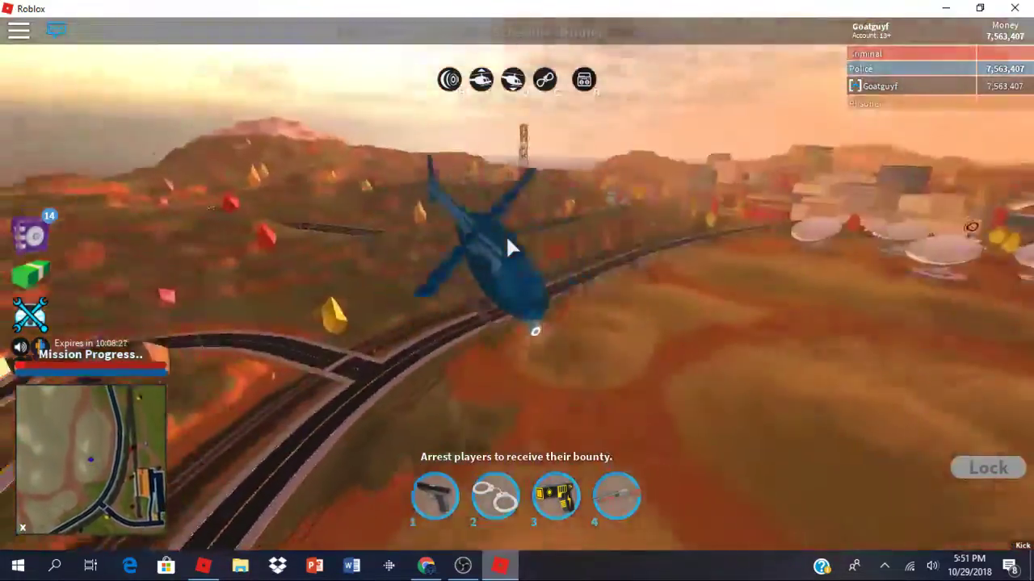
key(w)
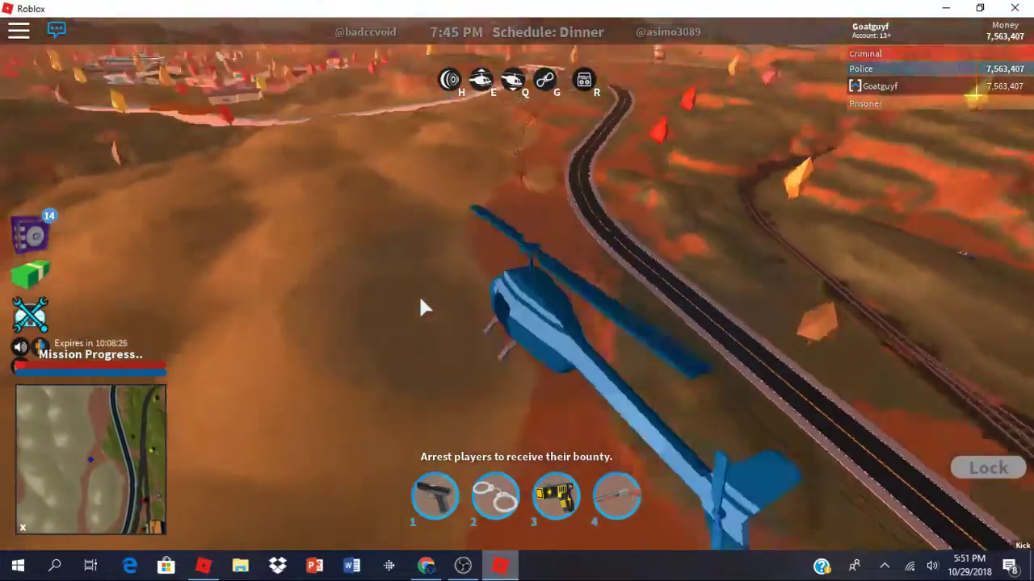
Step: Cross the river and fly low over town toward the rooftop helipad
key(d)
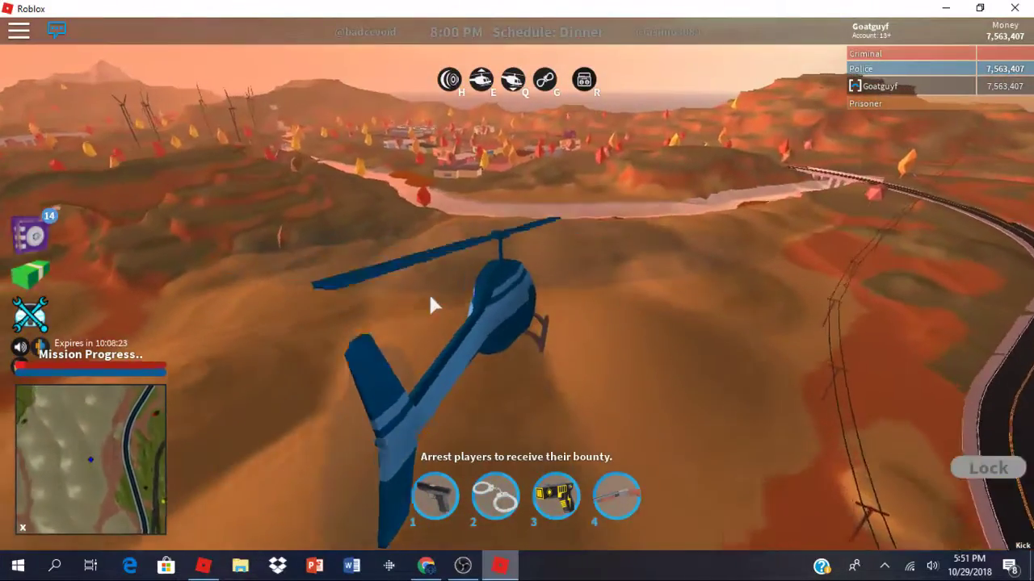
key(w)
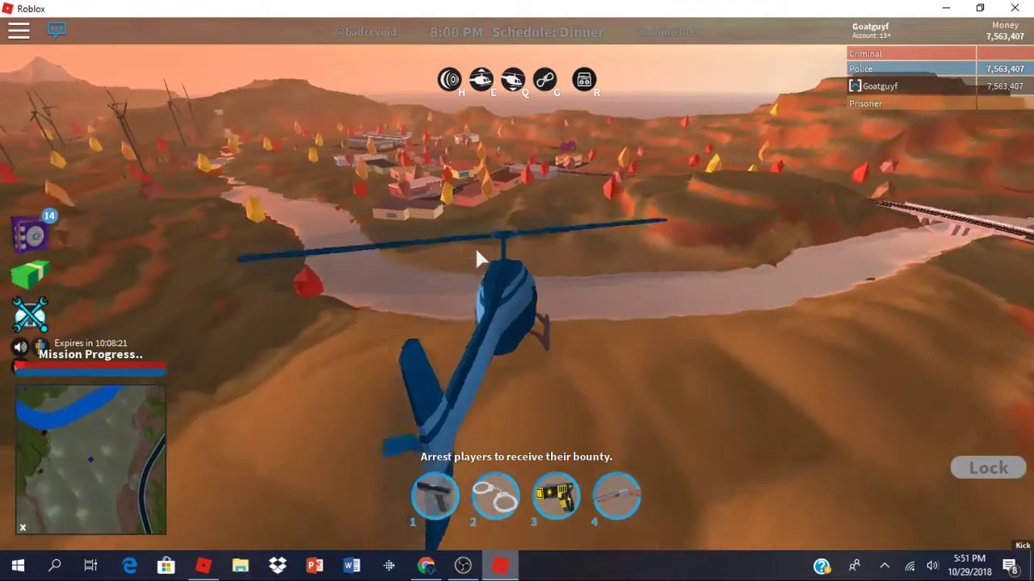
key(w)
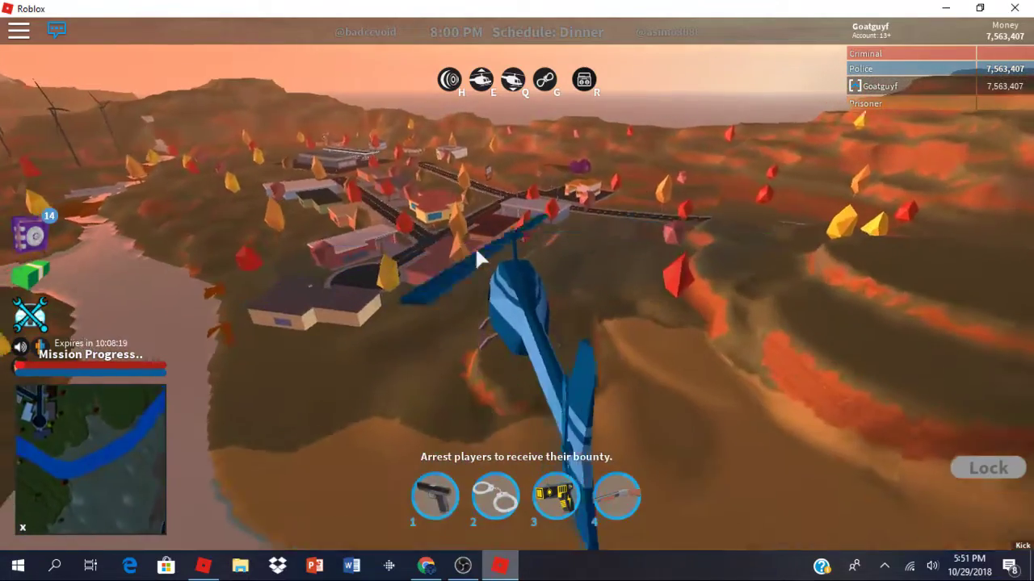
key(w)
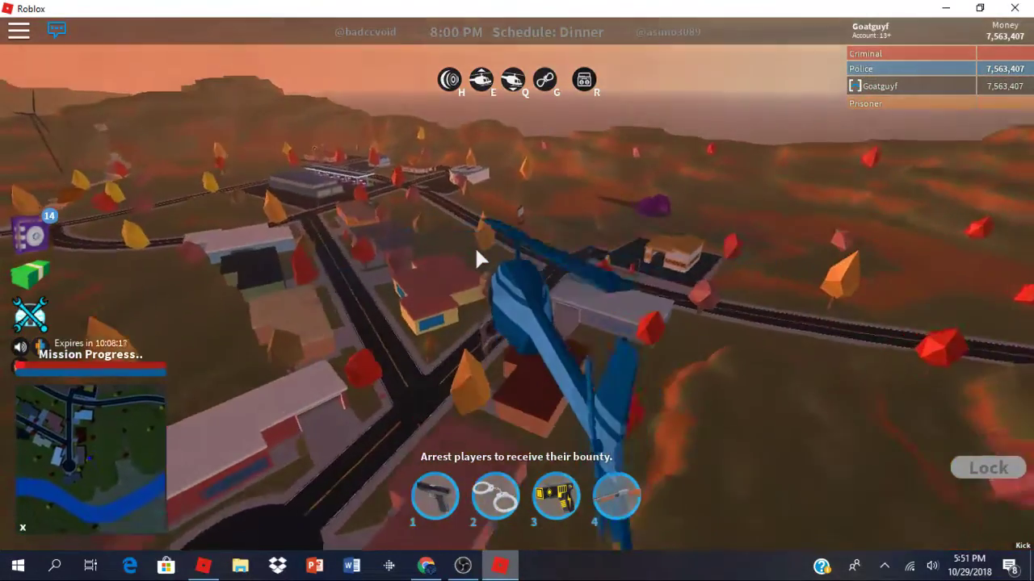
key(w)
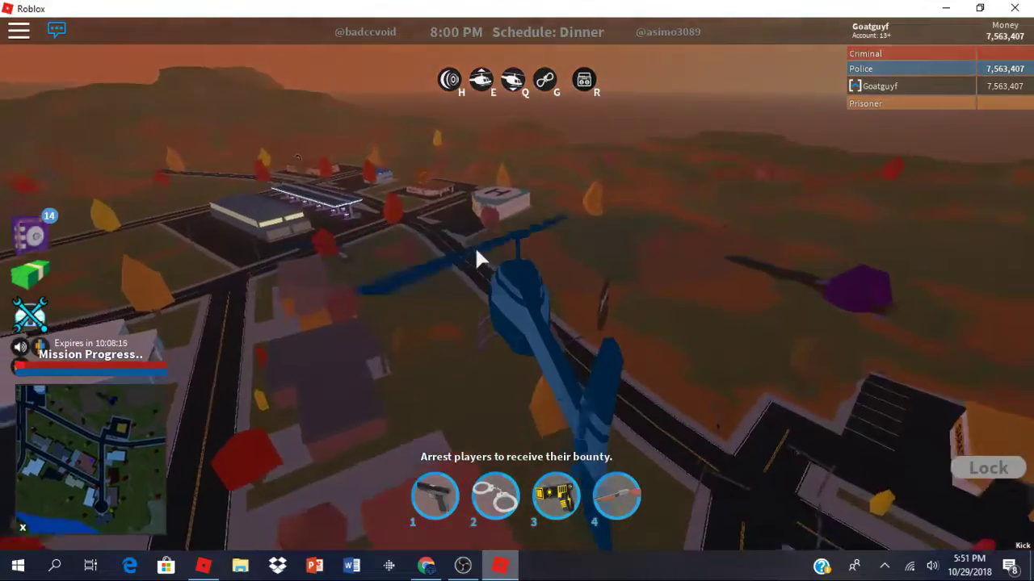
key(a)
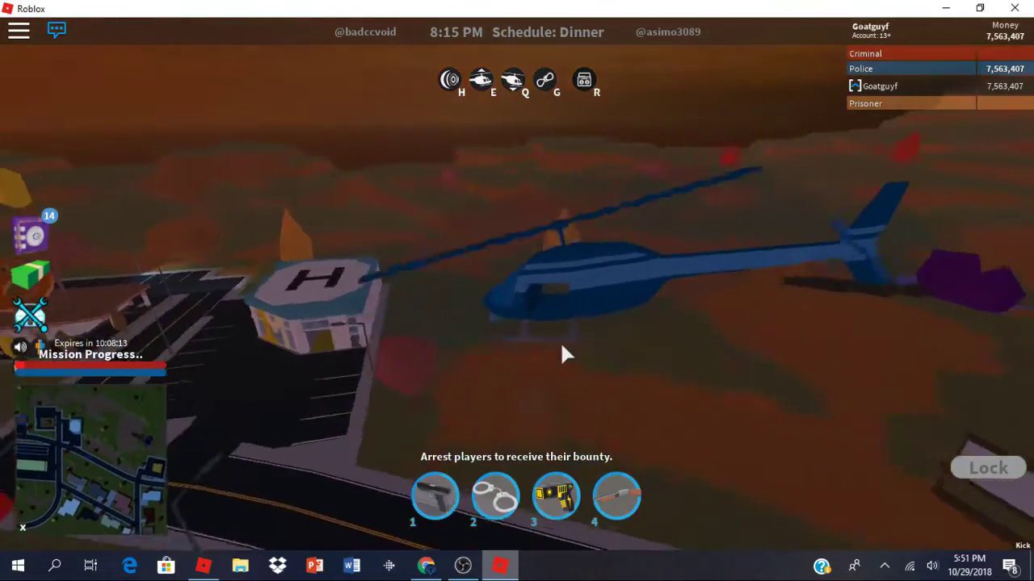
Step: Jump from the helicopter onto the grass and walk to the 1M dealership garage
key(space)
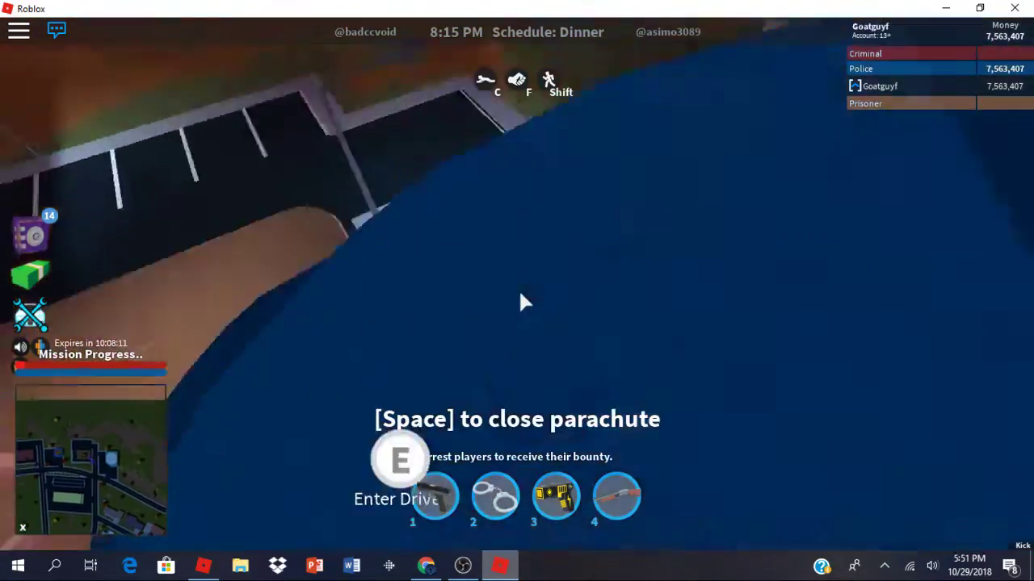
key(space)
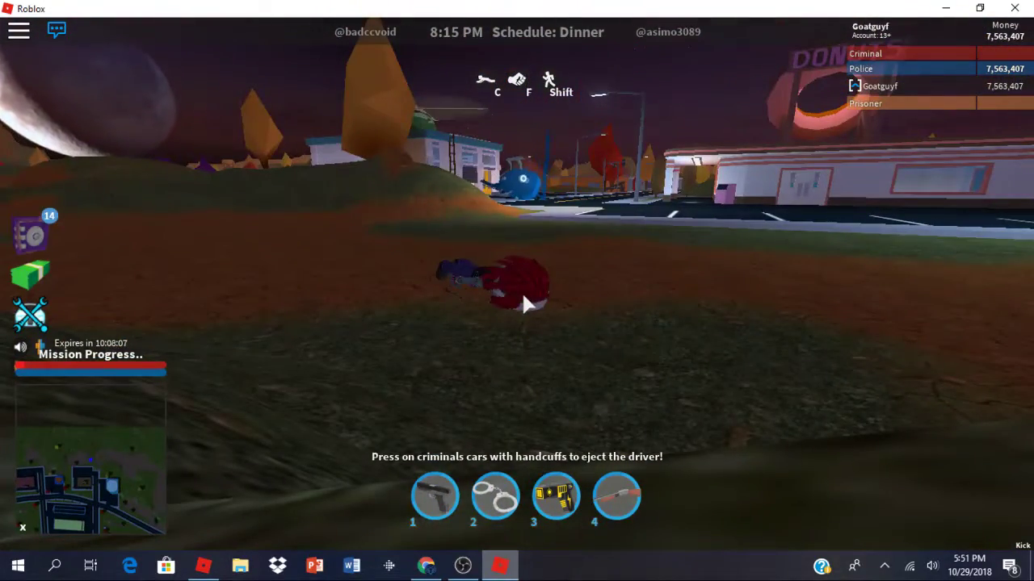
key(w)
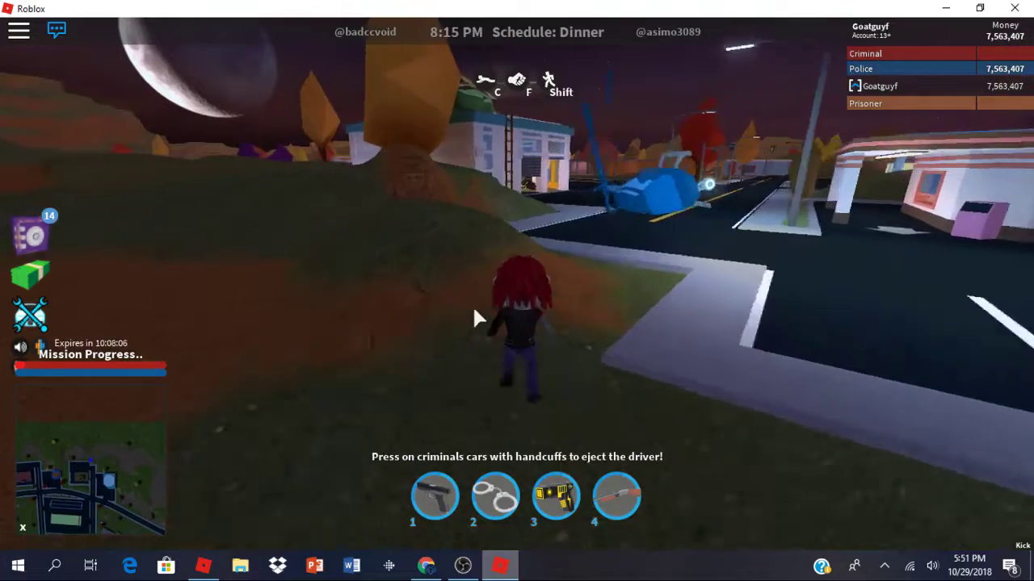
key(w)
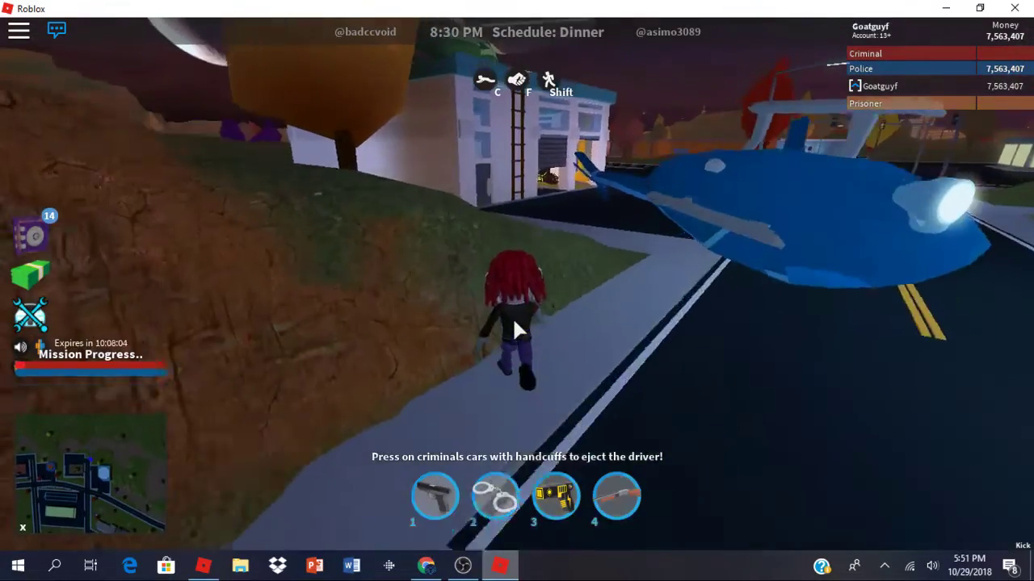
key(w)
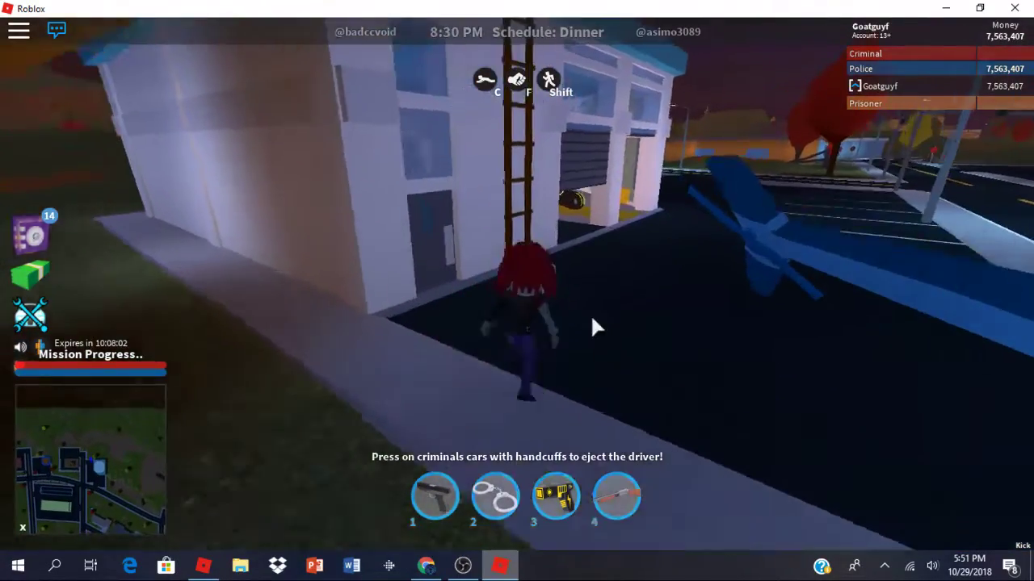
key(w)
key(w)
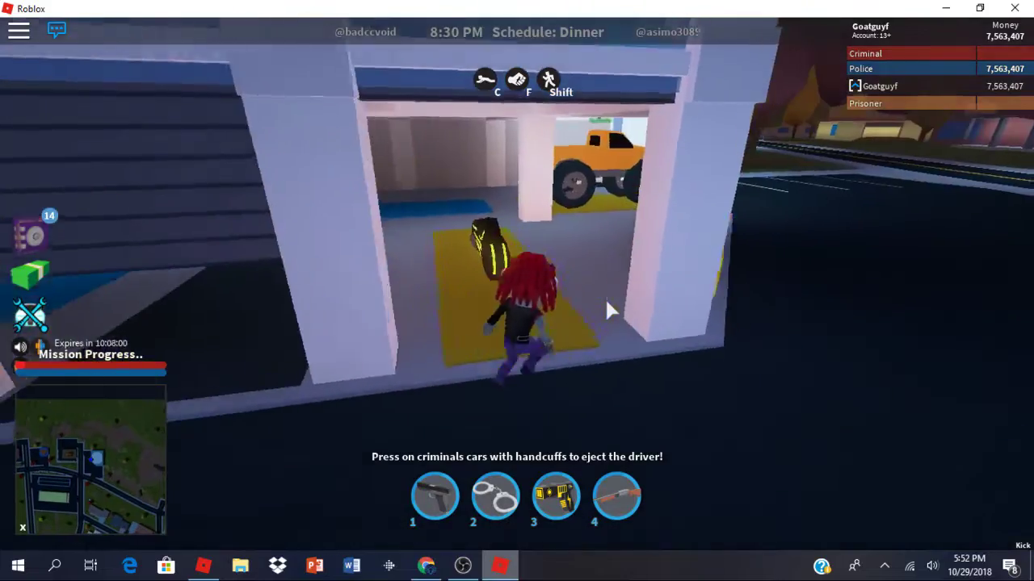
Step: Mount the dealership motorcycle and ride it around the parking lot and garage
key(e)
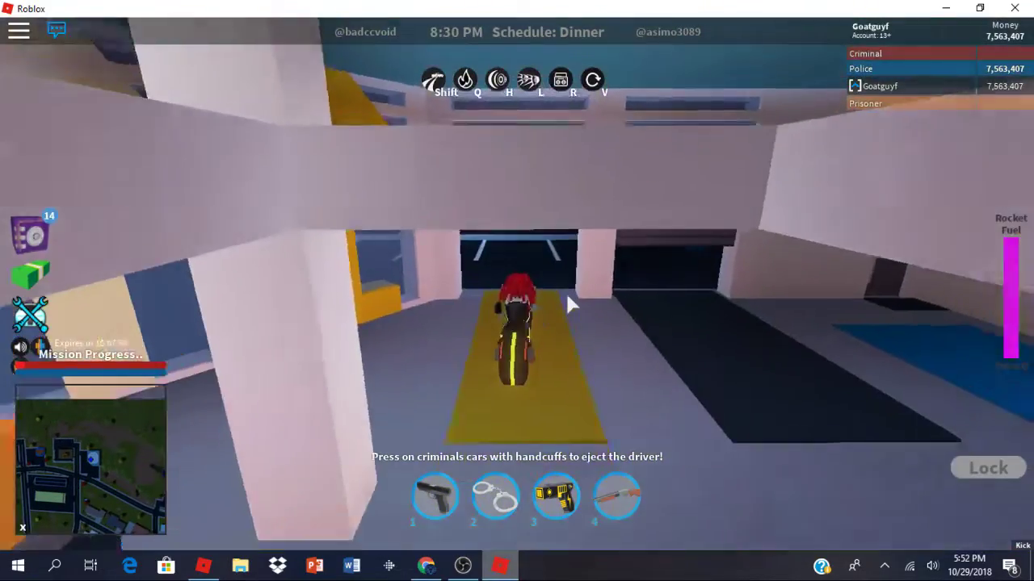
key(w)
key(w)
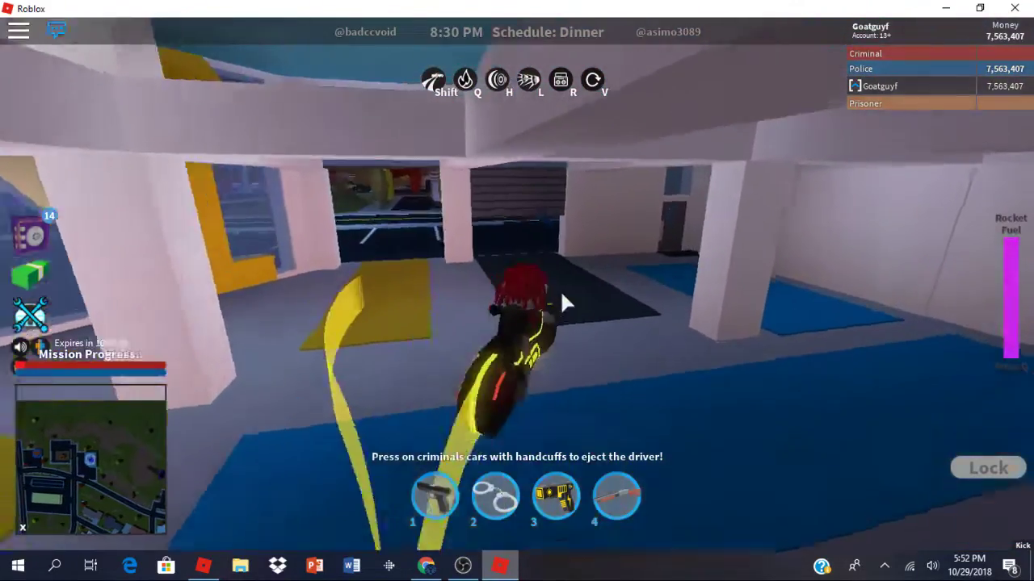
key(w)
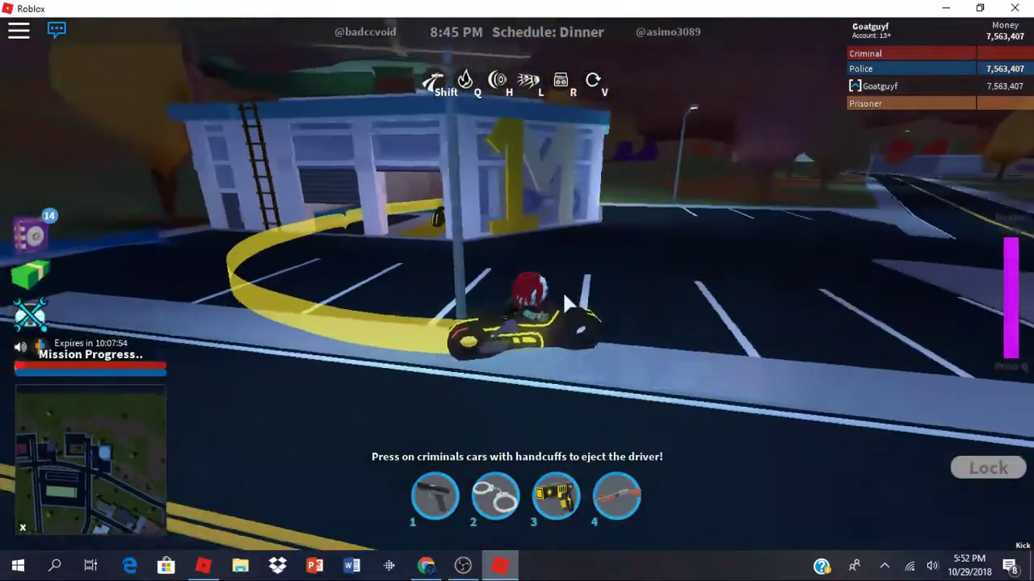
key(w)
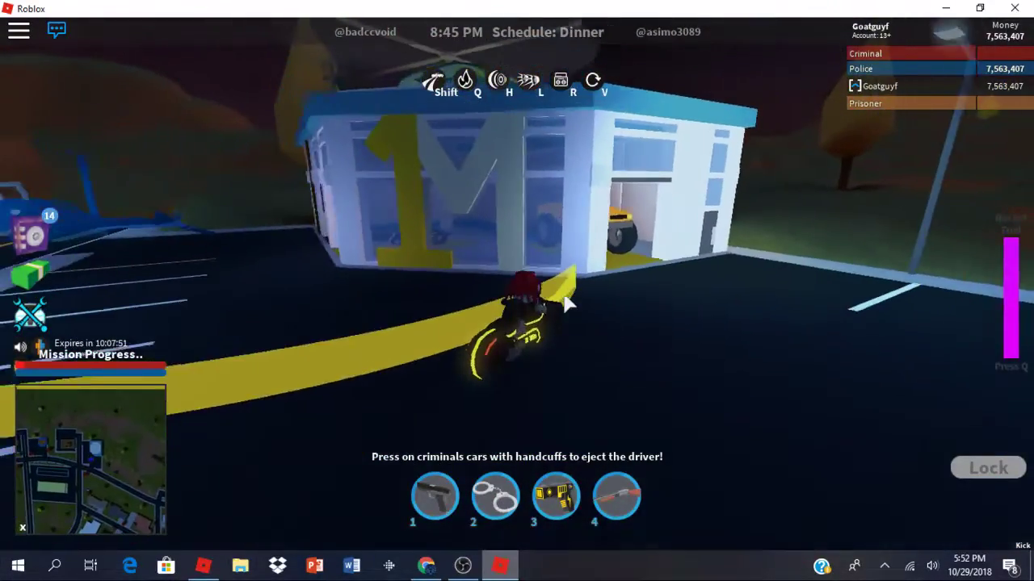
key(s)
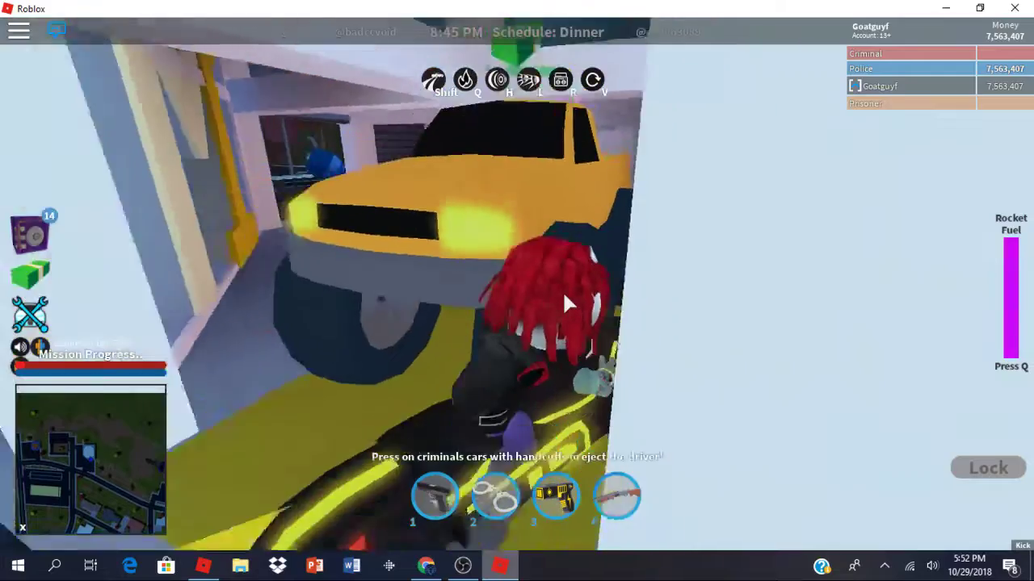
key(s)
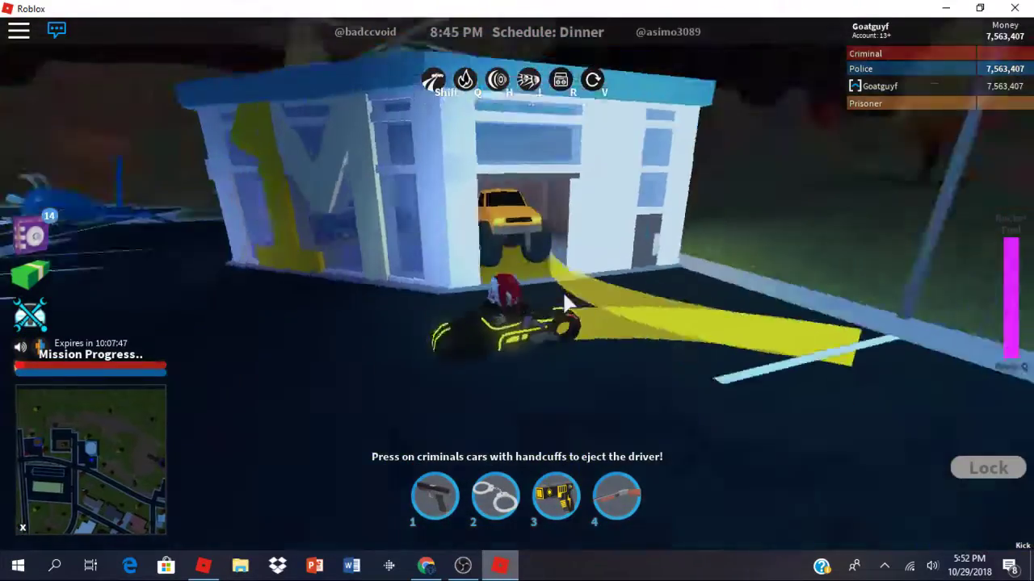
Step: Ride to the blue helicopter, dismount, and walk up to it
key(w)
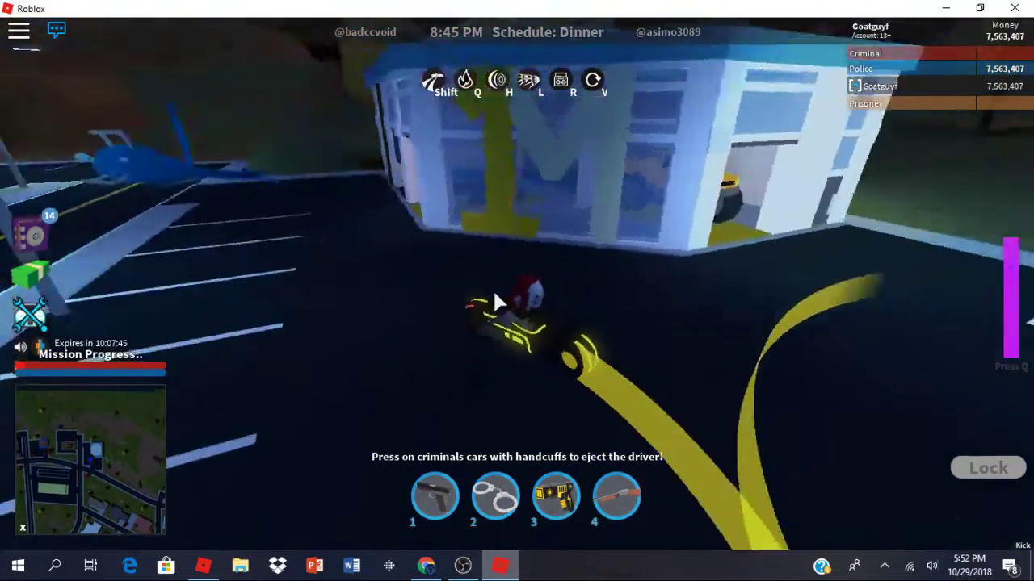
key(w)
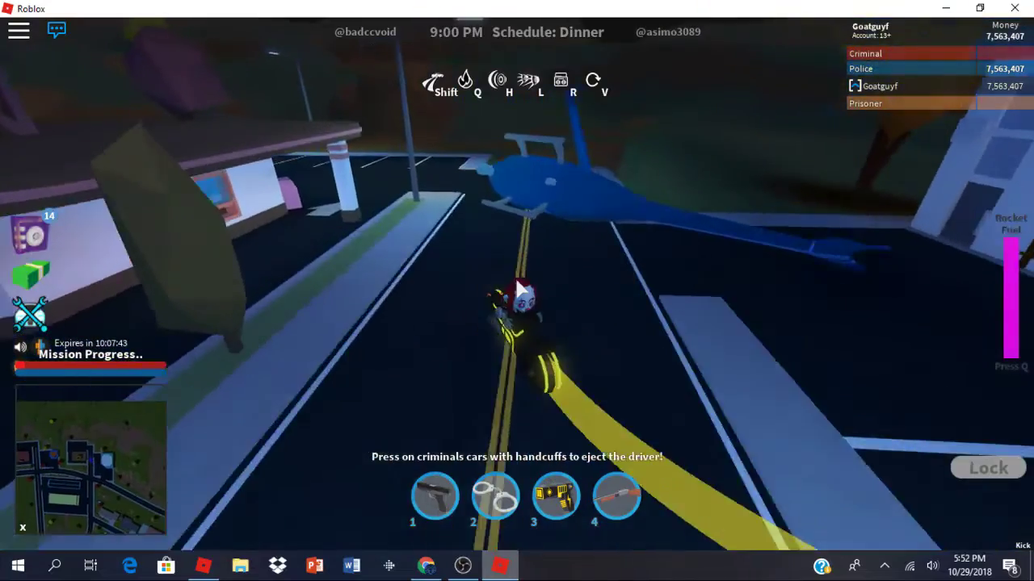
key(space)
key(w)
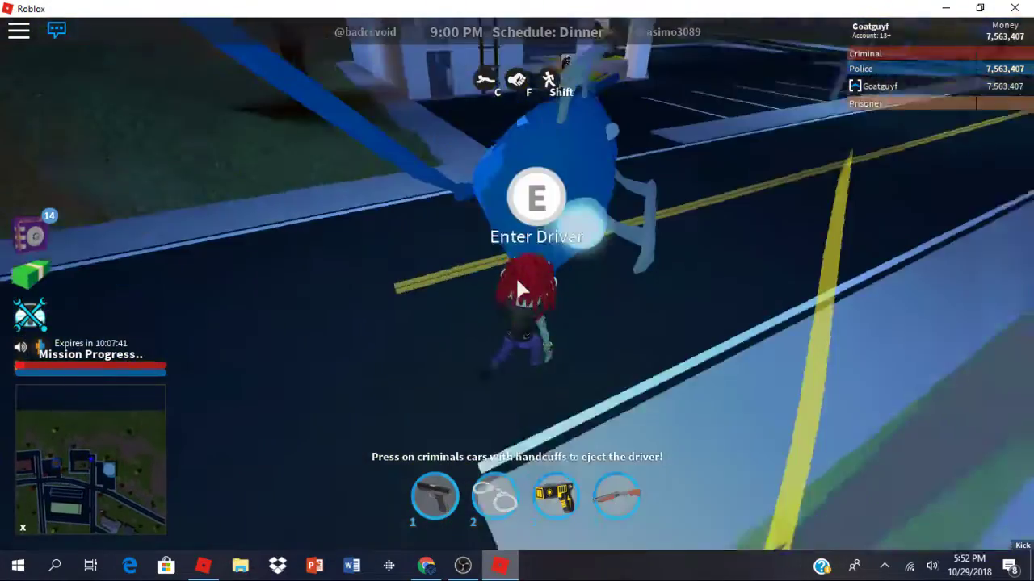
Step: Pilot the blue helicopter past the garage and over the dark hills, then switch to Twitter
key(e)
key(w)
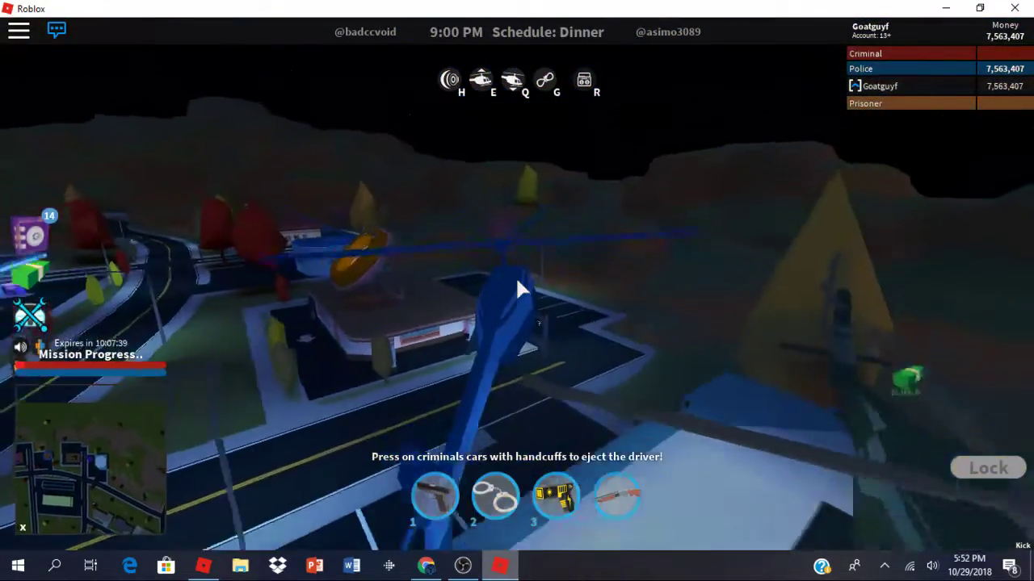
key(a)
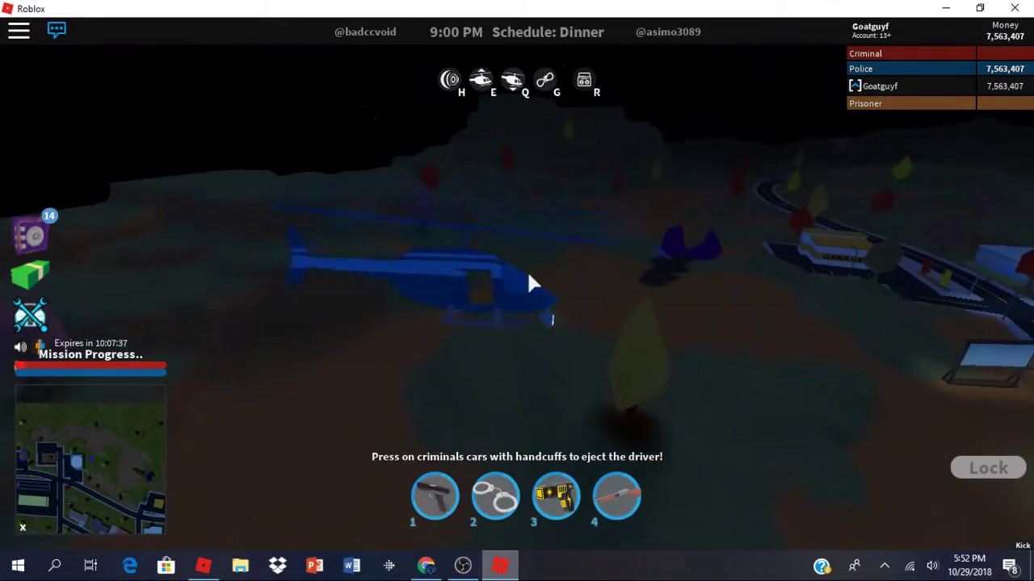
key(a)
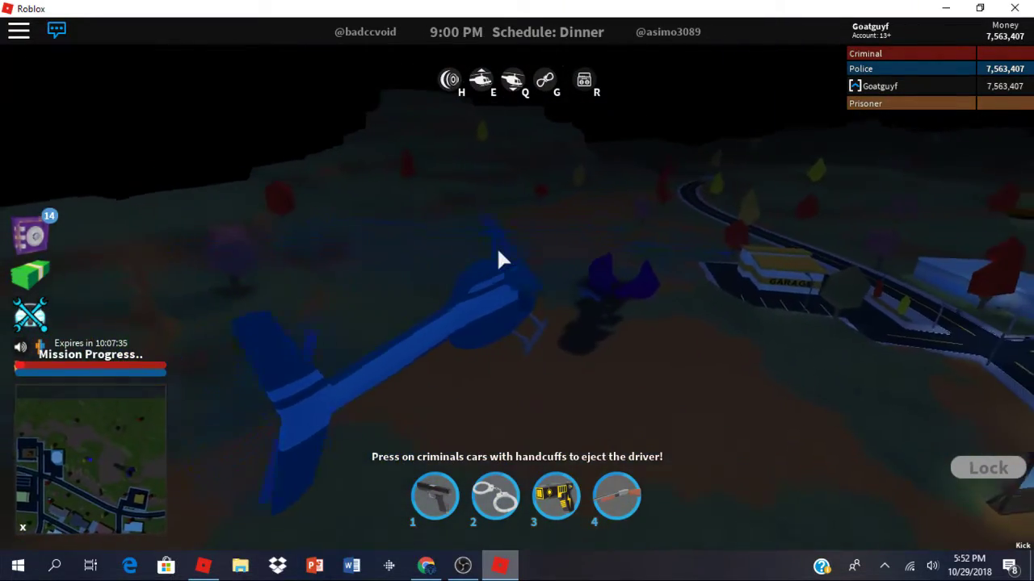
key(w)
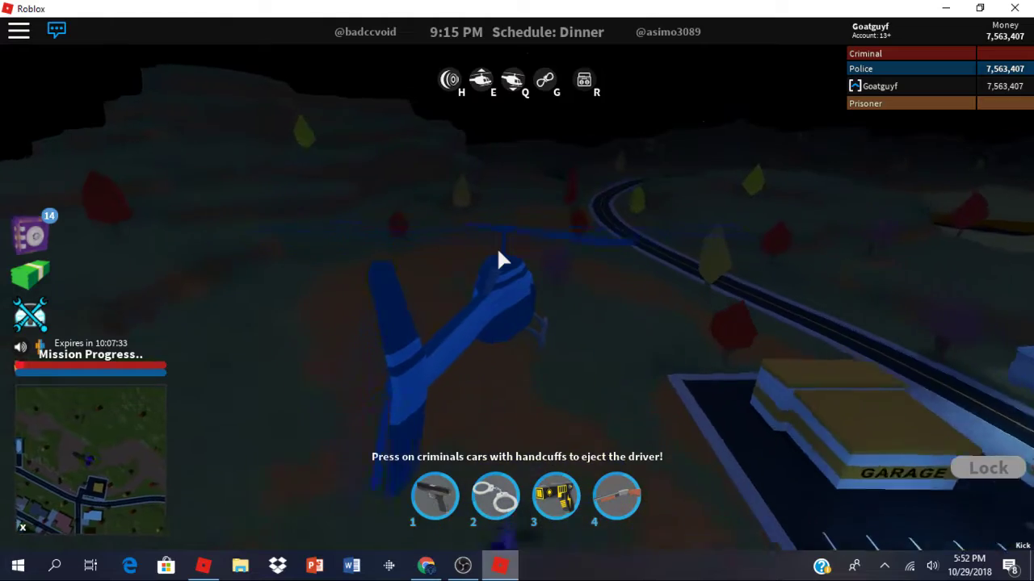
key(a)
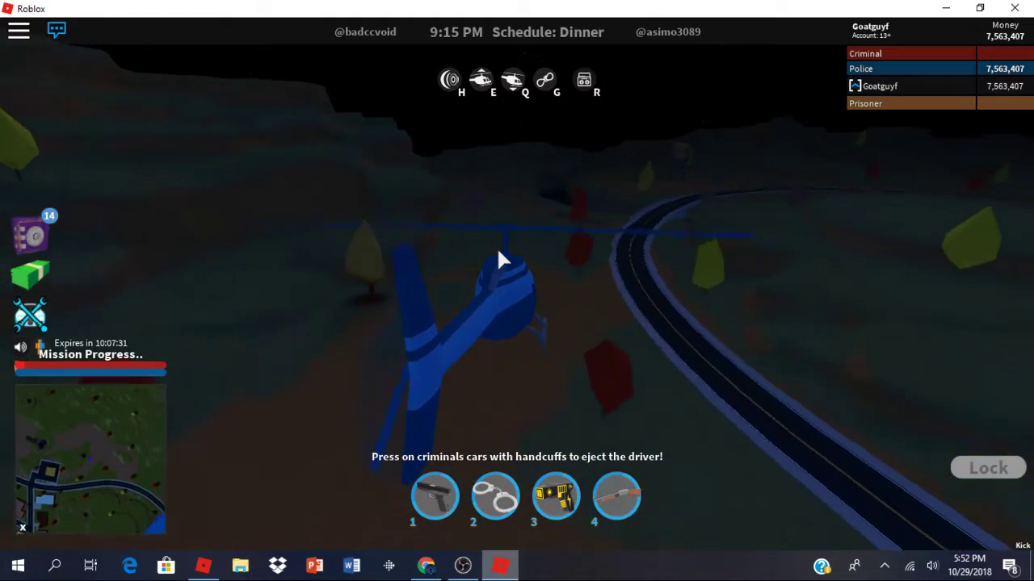
key(d)
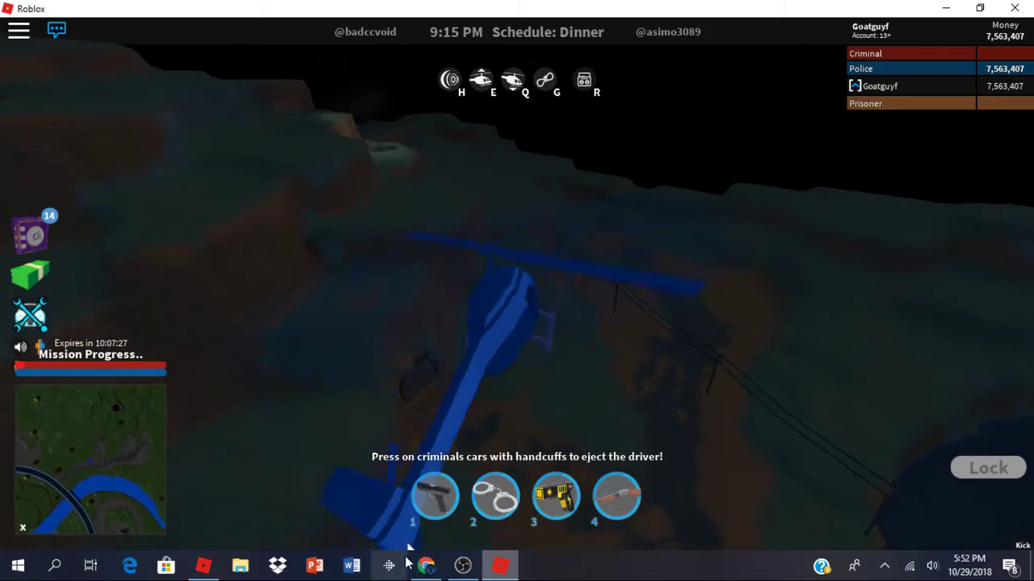
click(426, 565)
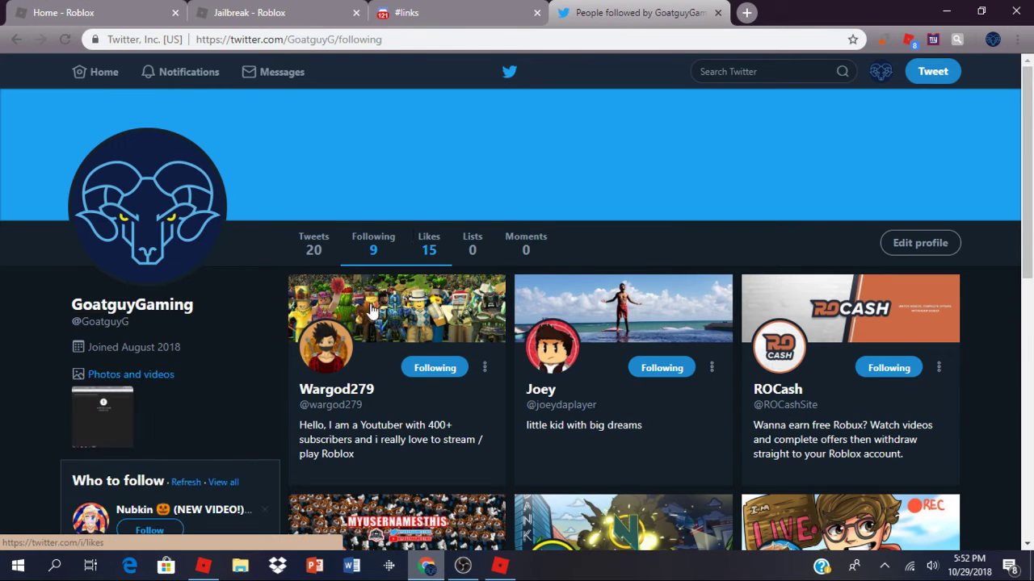
scroll(373, 309, down, 2)
scroll(549, 289, down, 3)
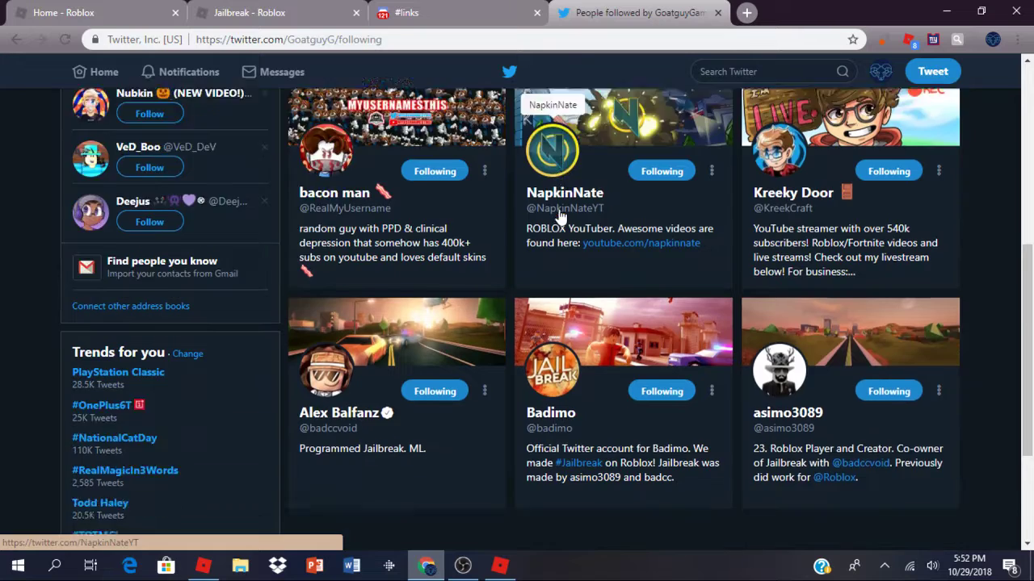
scroll(725, 197, down, 3)
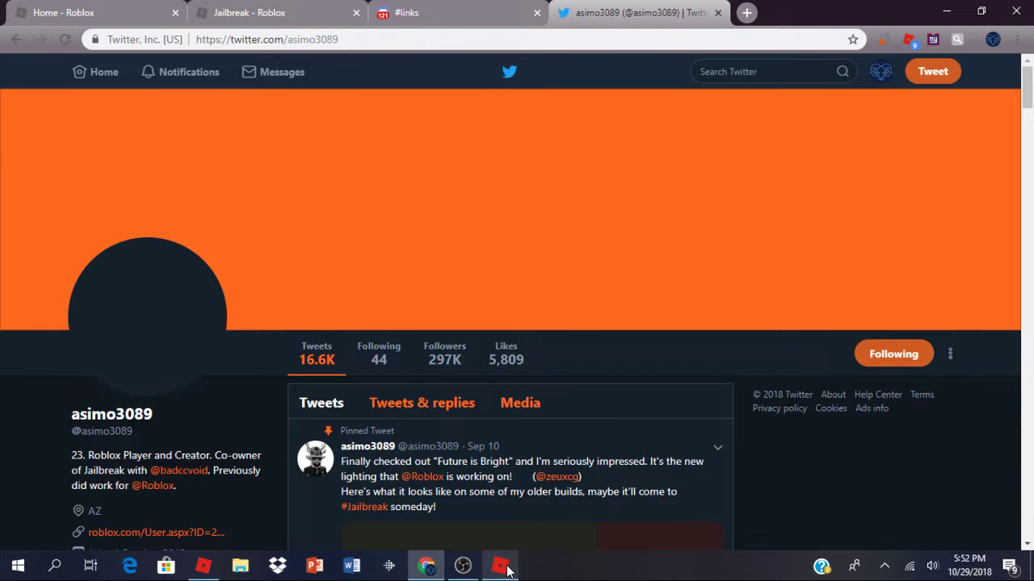
scroll(543, 381, down, 4)
scroll(729, 307, down, 4)
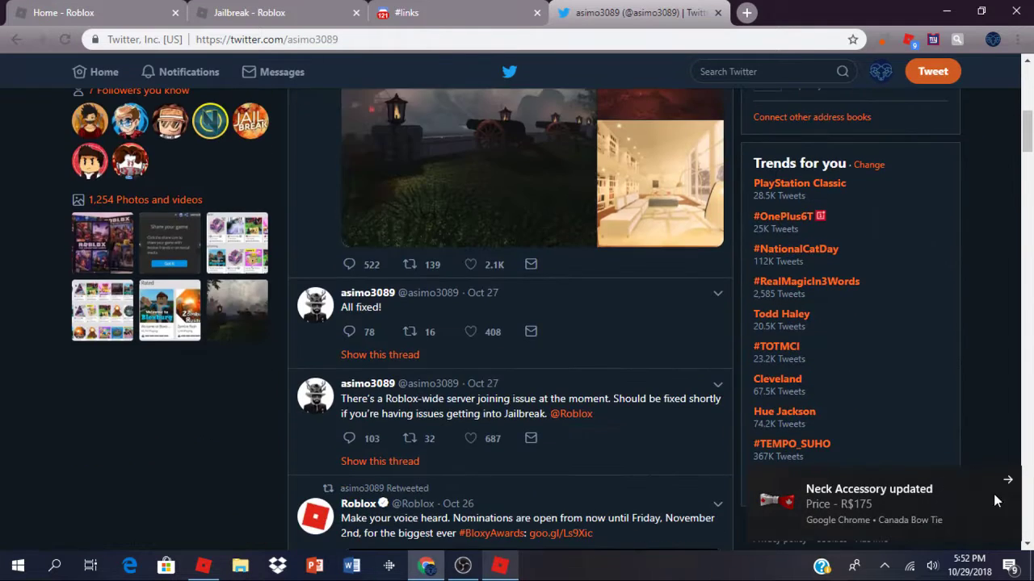
scroll(812, 457, up, 3)
scroll(297, 185, up, 1)
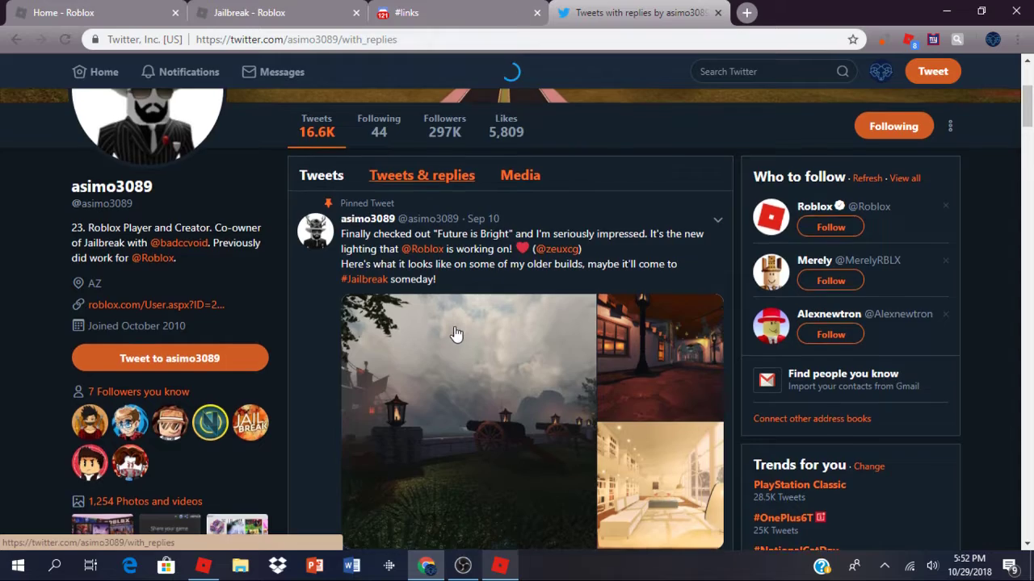
scroll(454, 334, down, 6)
scroll(484, 335, up, 6)
scroll(436, 339, up, 1)
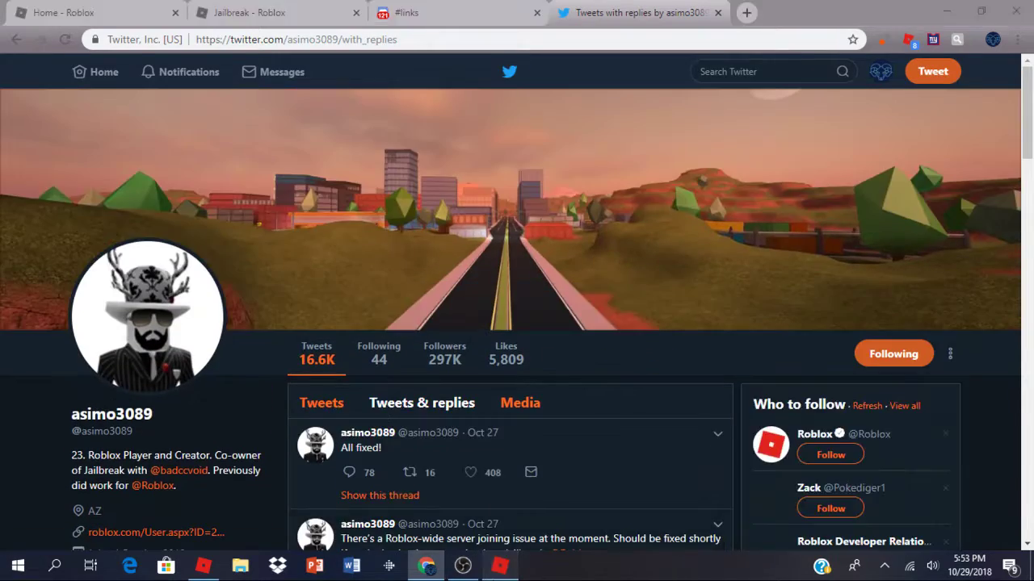
Step: Switch back from Twitter to the Roblox Jailbreak window
click(500, 565)
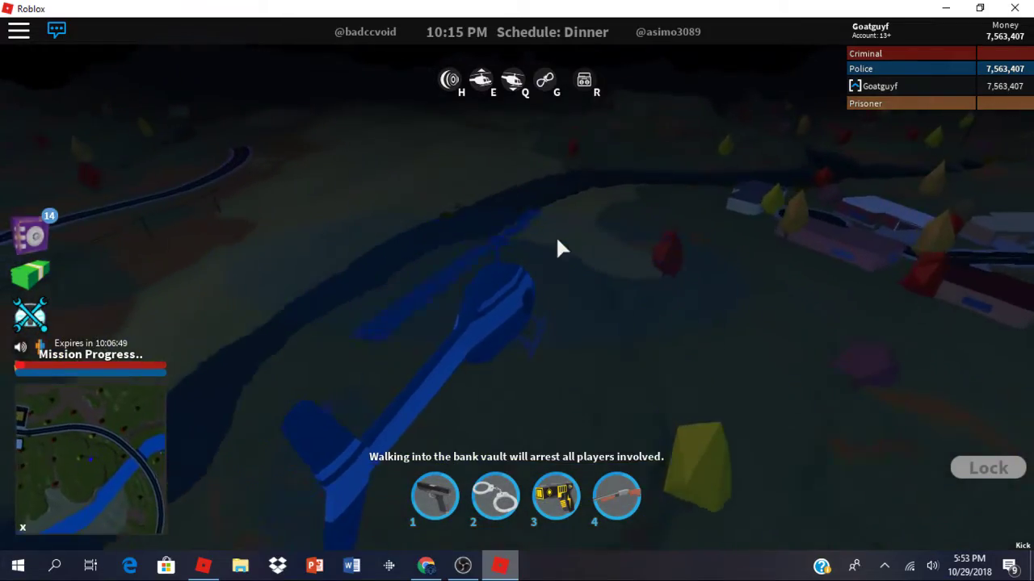
Step: Parachute out, reboard as pilot, and land on the garage roof before stepping out
key(space)
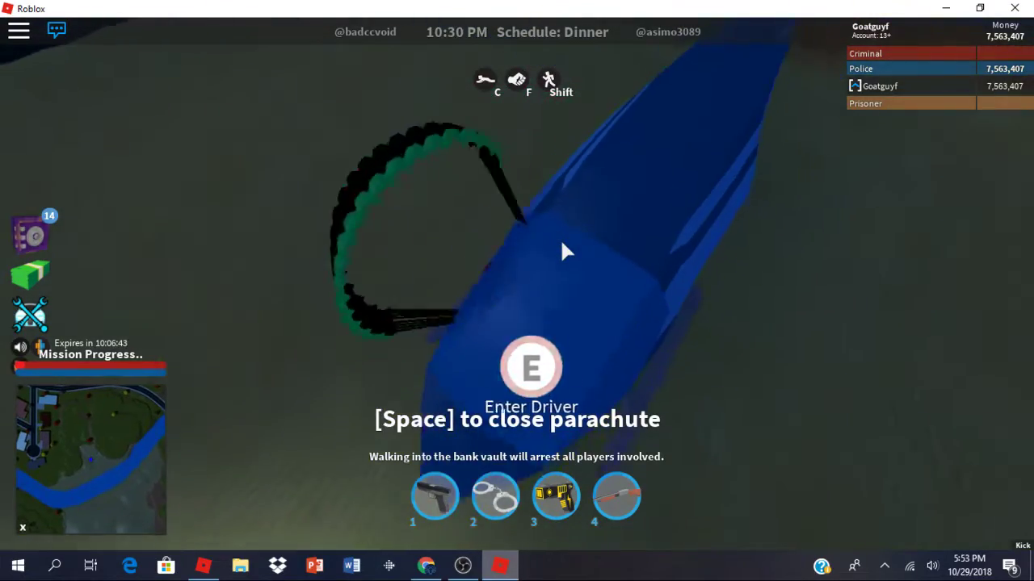
key(e)
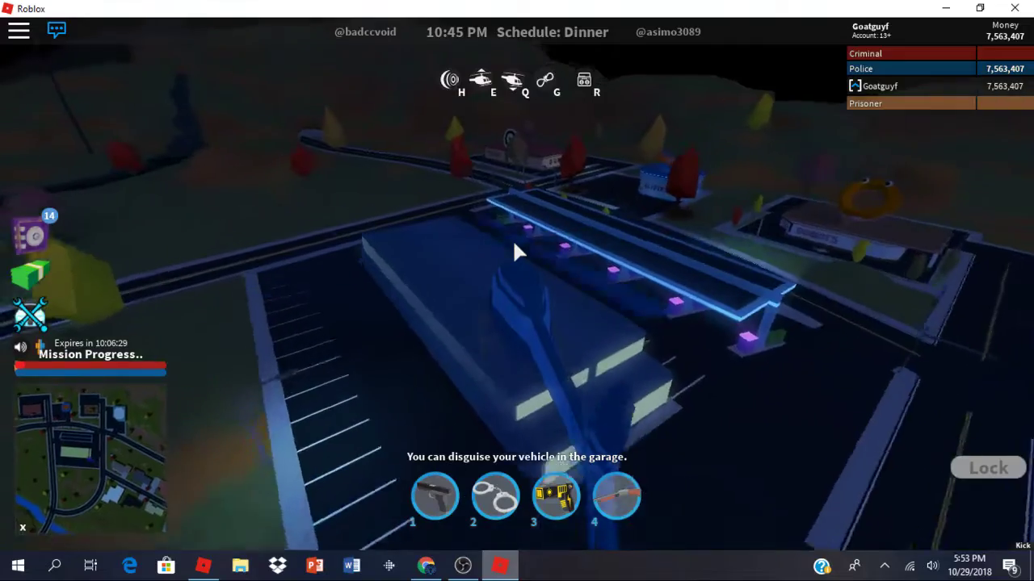
key(space)
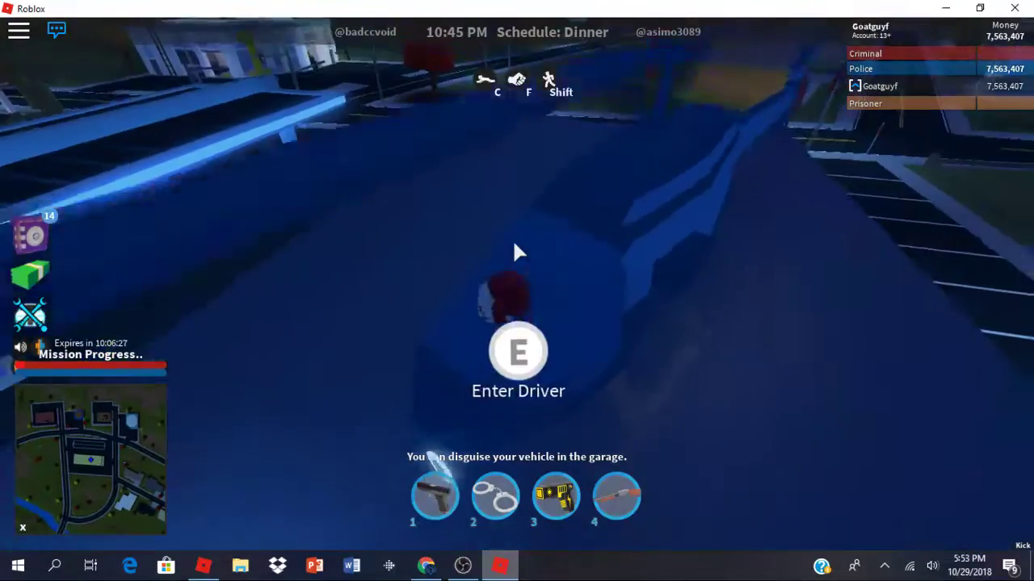
Step: Walk around the rooftop and return to the helicopter's passenger door
key(s)
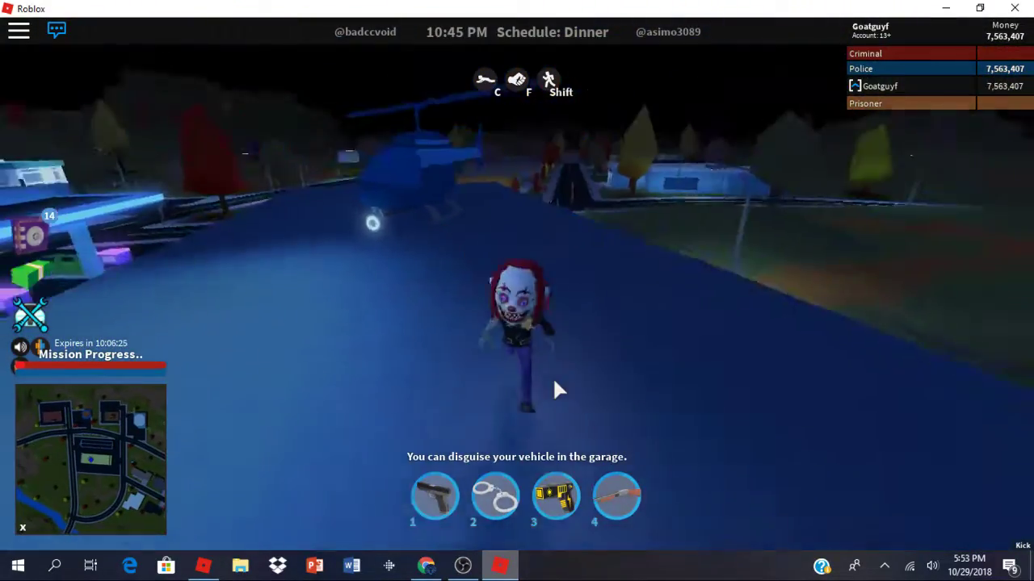
key(w)
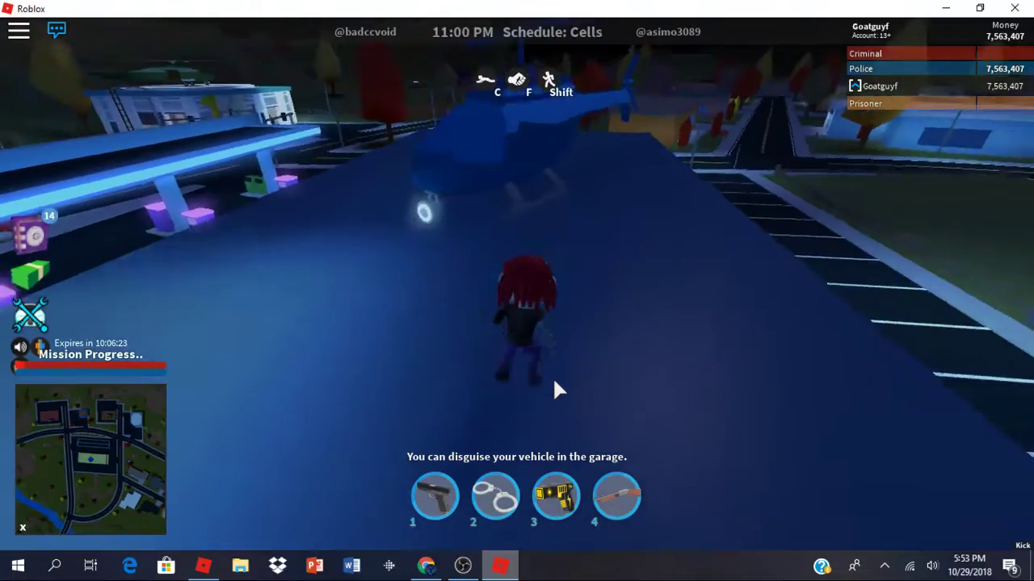
key(w)
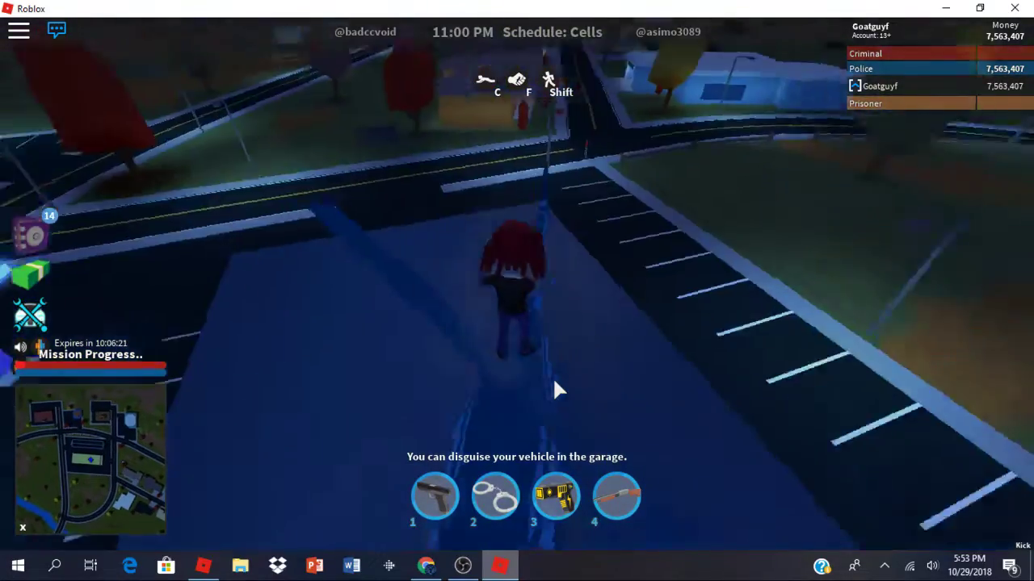
key(w)
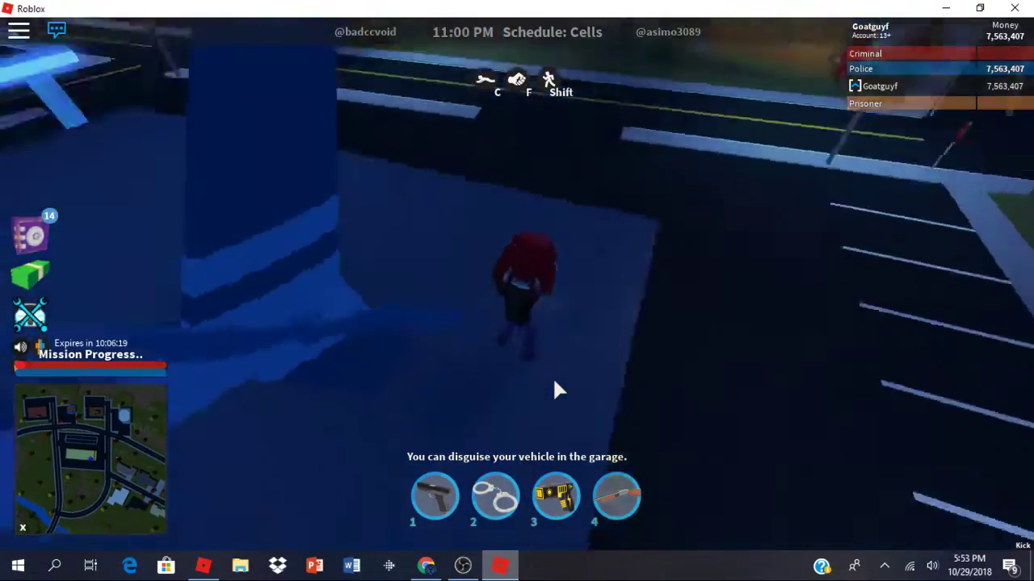
key(a)
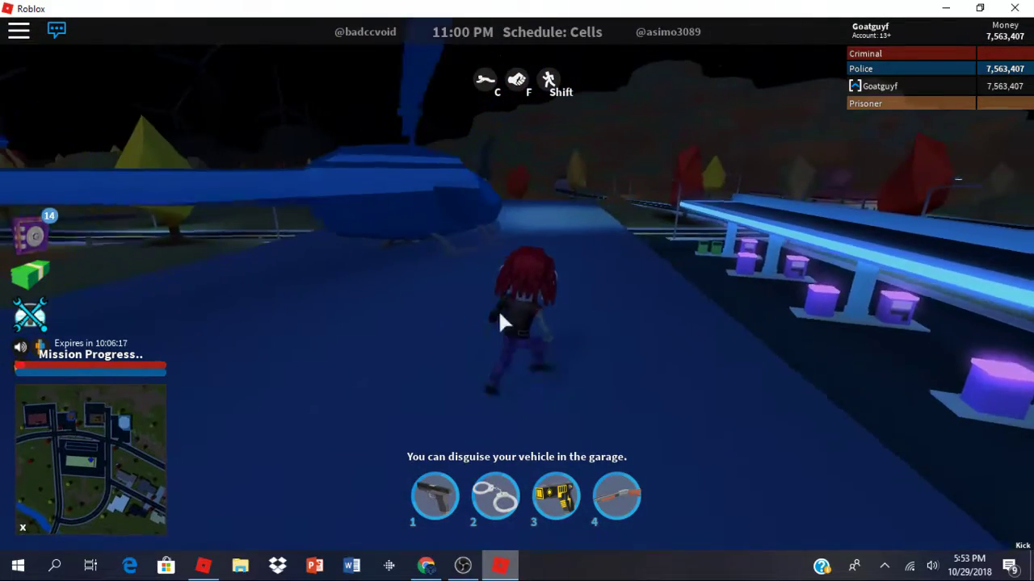
key(w)
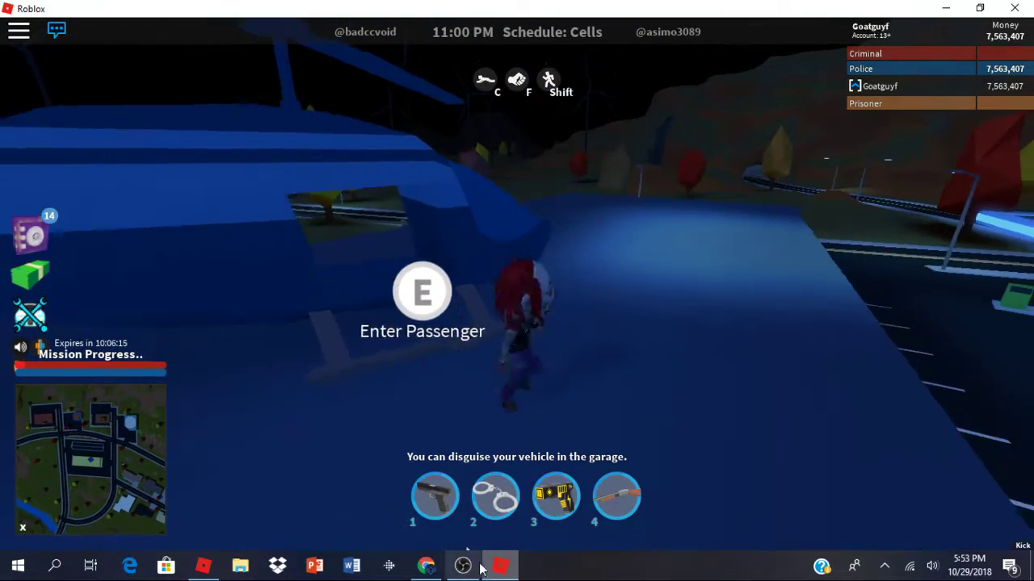